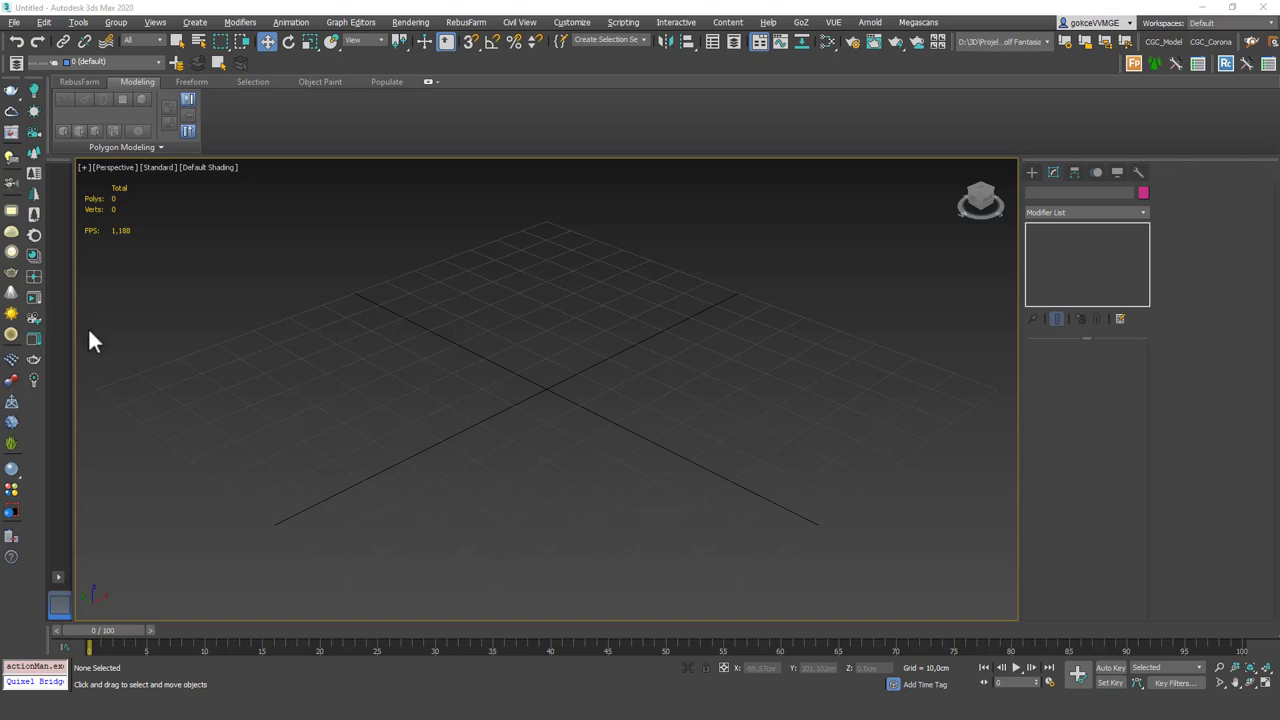
Bring up the Freeform tools in the ribbon, and toggle the ribbon's display off and back on
{"action": "left_click", "coordinate": [194, 85]}
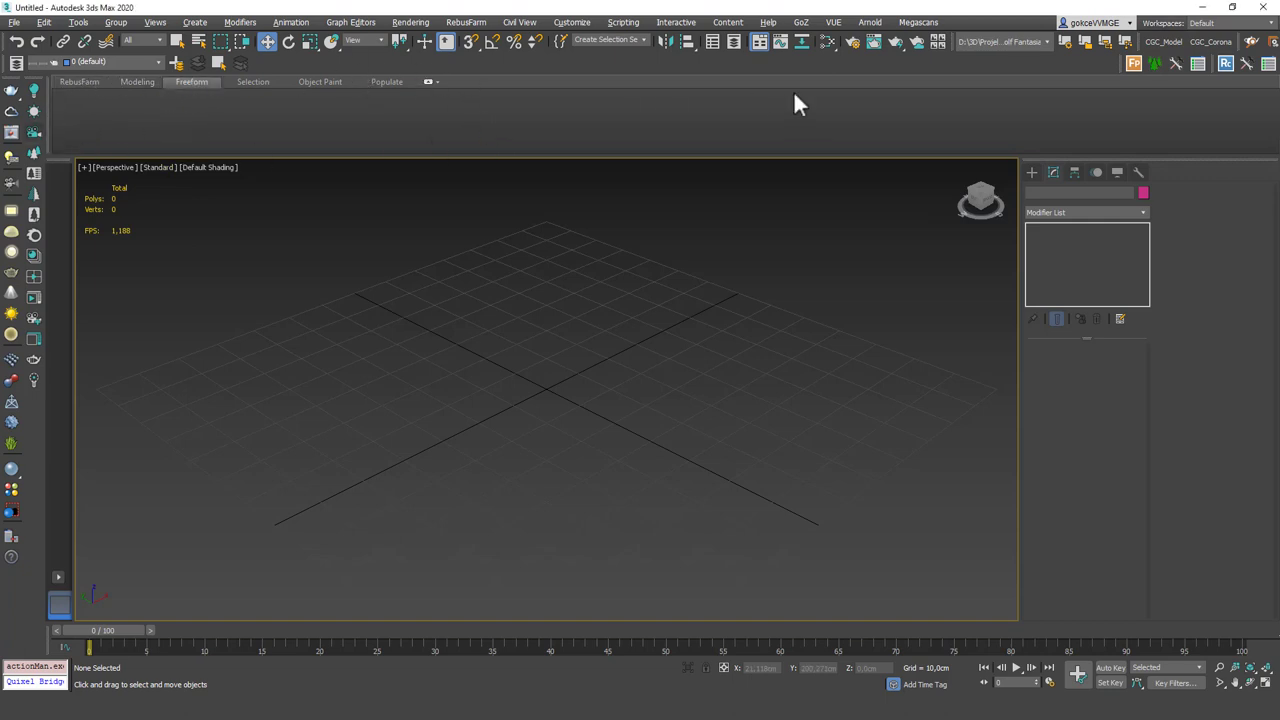
{"action": "right_click", "coordinate": [832, 62]}
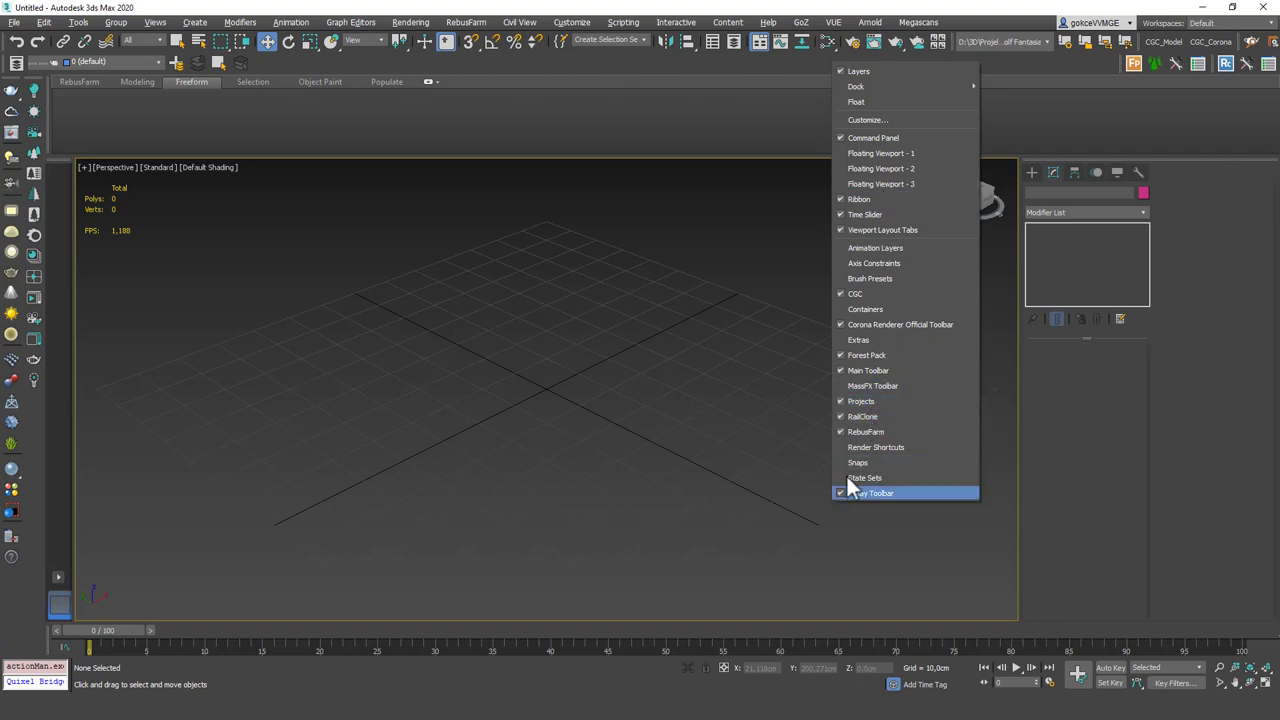
{"action": "left_click", "coordinate": [860, 199]}
{"action": "right_click", "coordinate": [637, 62]}
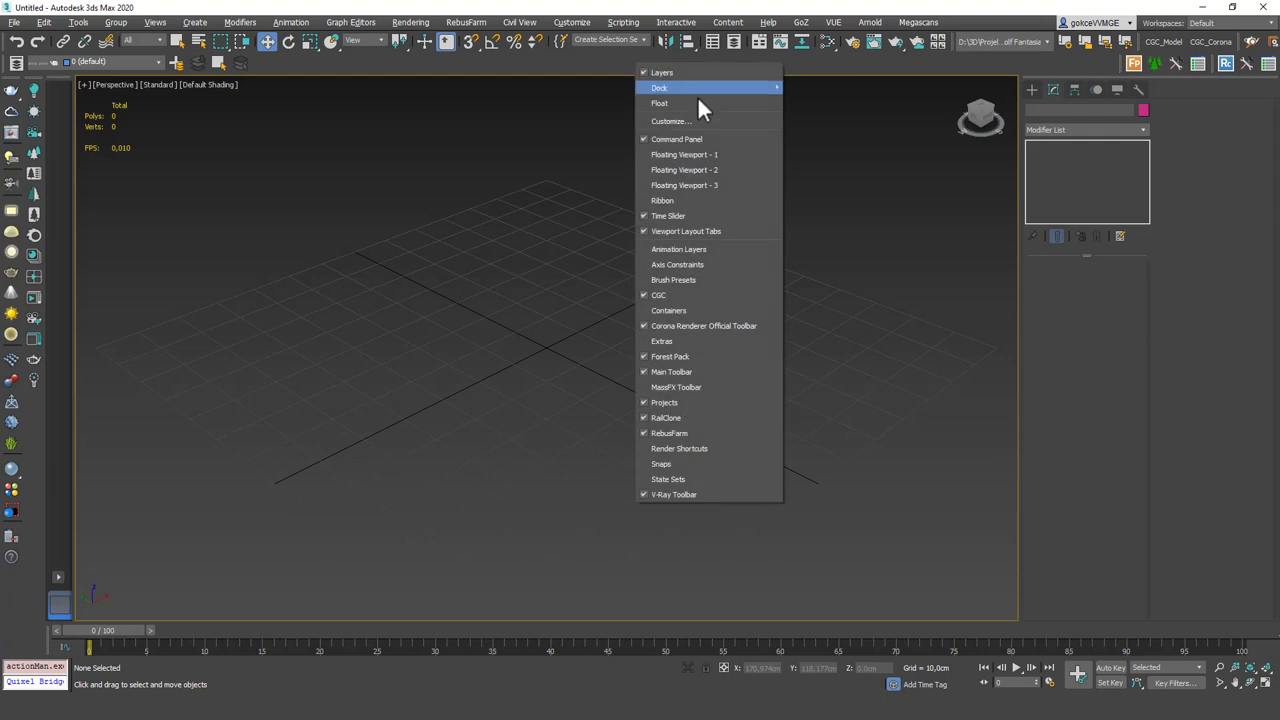
{"action": "left_click", "coordinate": [680, 201]}
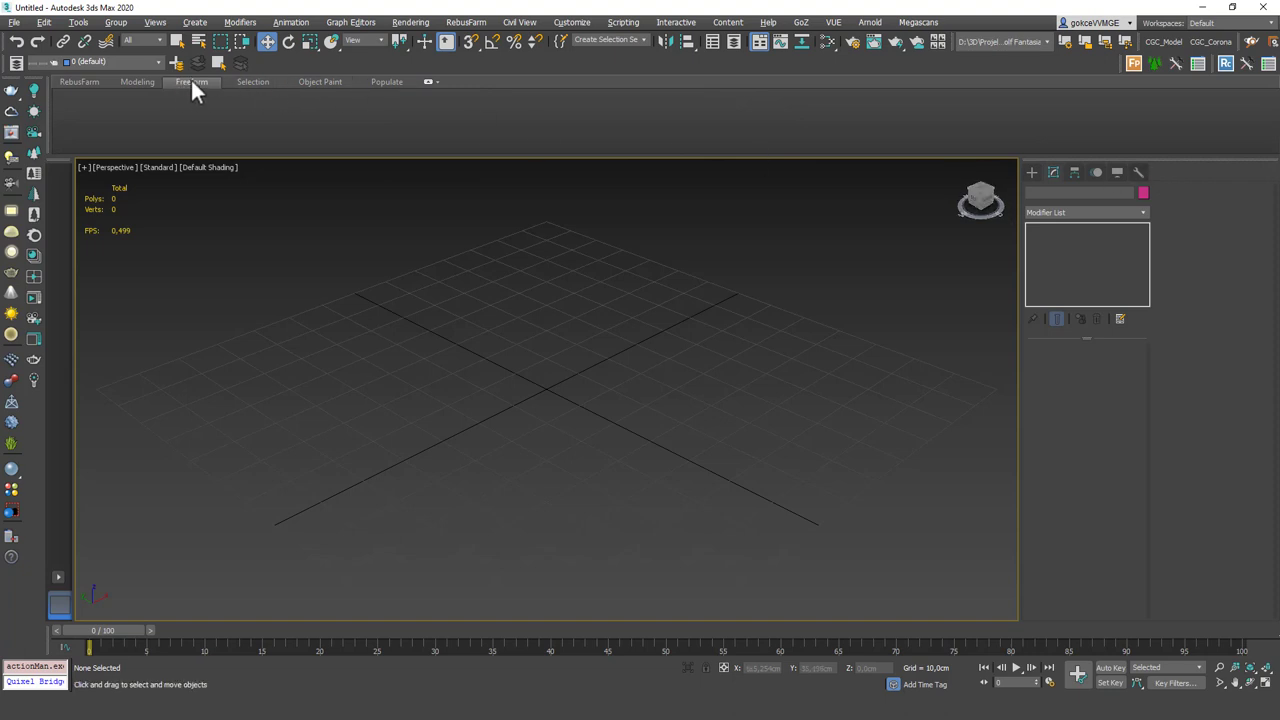
Draw a box about 61 cm long, 78 cm wide and 19 cm high over the middle of the grid
{"action": "left_click", "coordinate": [1032, 172]}
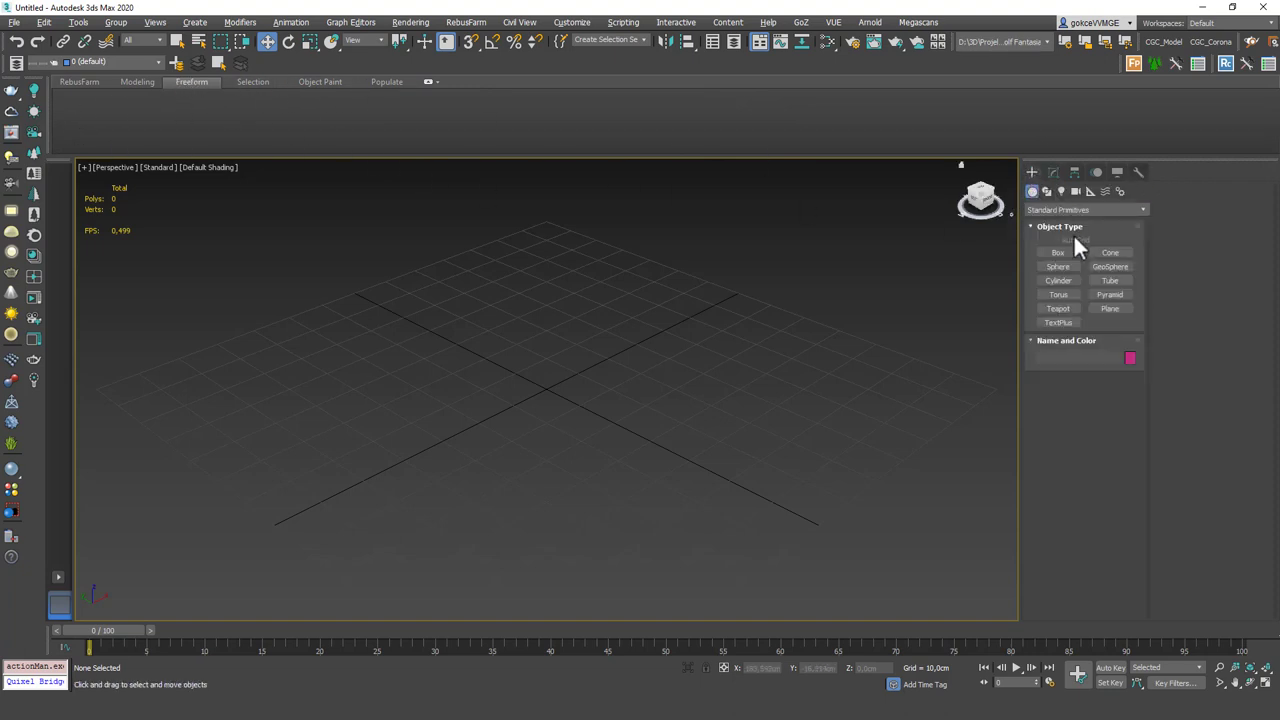
{"action": "left_click", "coordinate": [1058, 252]}
{"action": "left_click_drag", "start_coordinate": [556, 307], "coordinate": [491, 543]}
{"action": "left_click", "coordinate": [663, 417]}
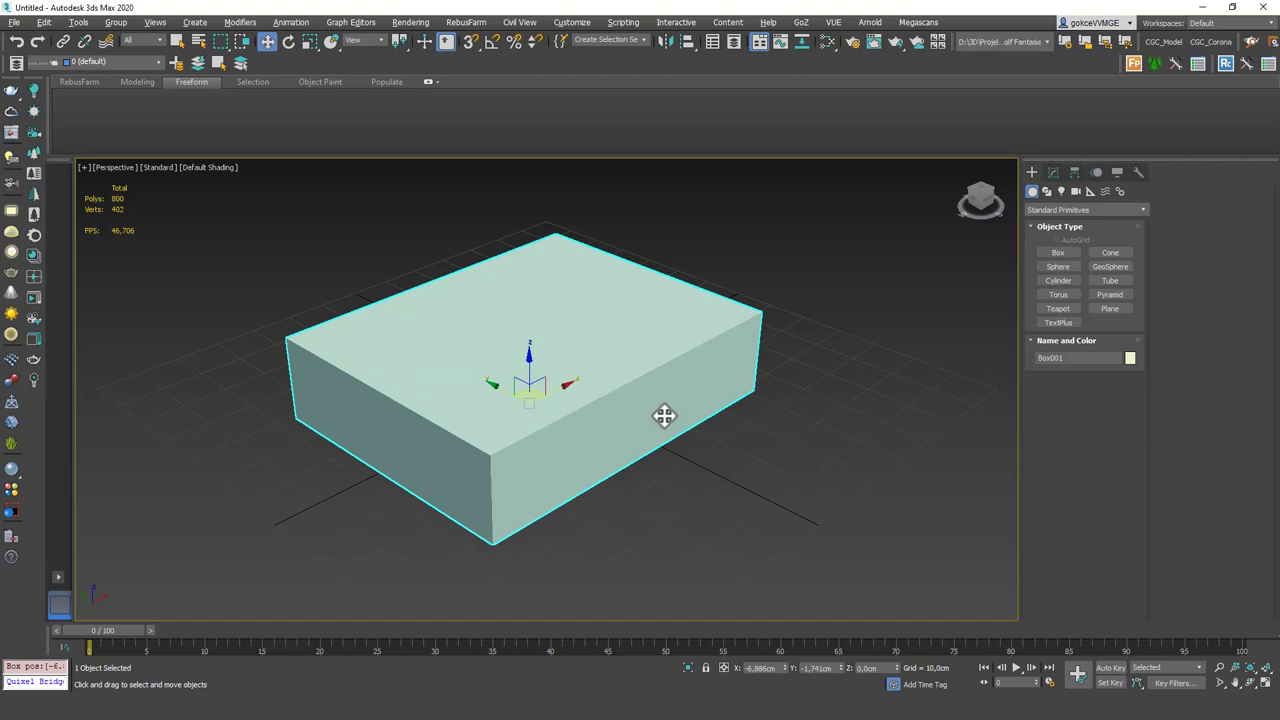
Set the box's length and width to 80 cm and its height to 20 cm, and show edged faces in the viewport
{"action": "left_click", "coordinate": [1052, 172]}
{"action": "double_click", "coordinate": [1101, 366]}
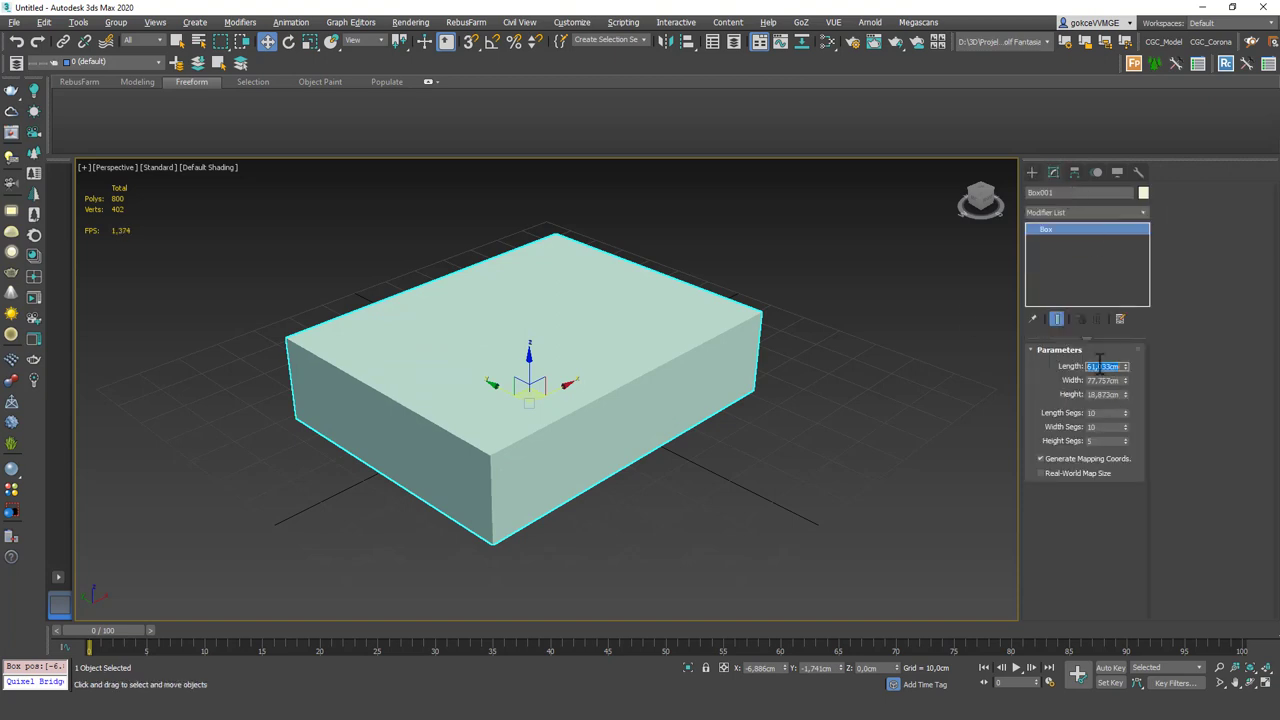
{"action": "type", "text": "80"}
{"action": "double_click", "coordinate": [1106, 382]}
{"action": "type", "text": "80"}
{"action": "key", "text": "Tab"}
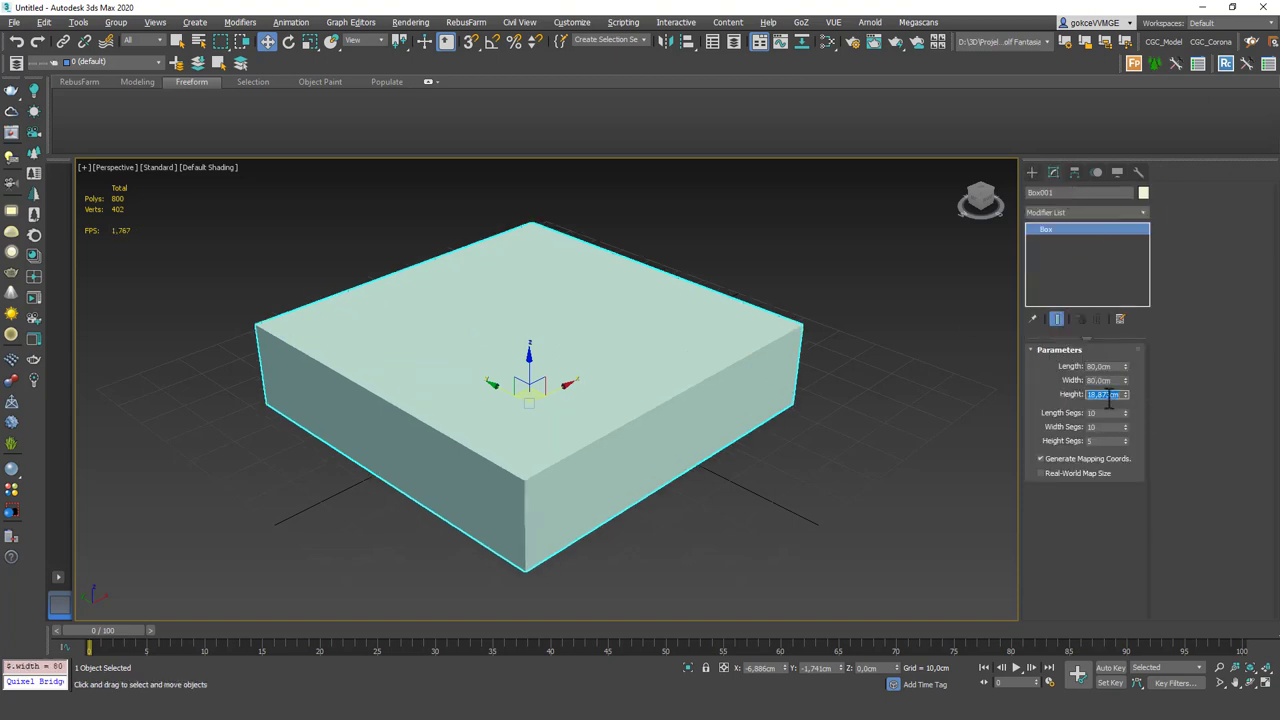
{"action": "type", "text": "20"}
{"action": "key", "text": "Return"}
{"action": "key", "text": "F4"}
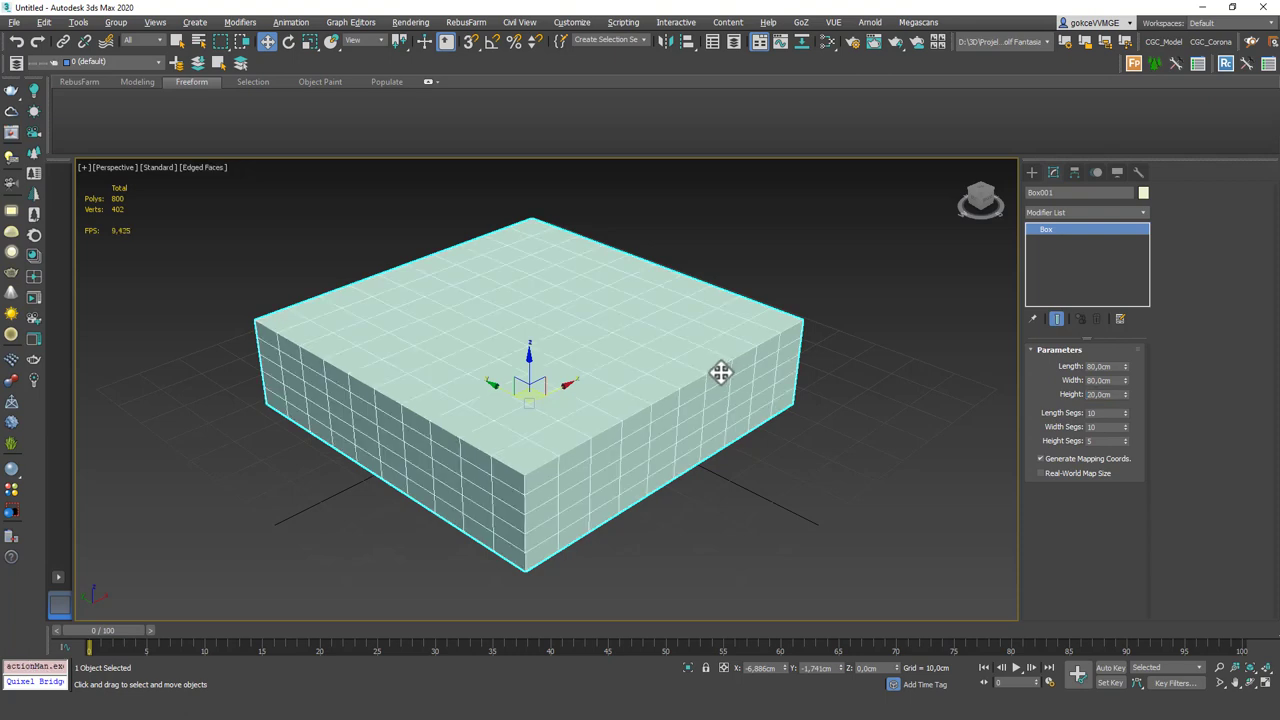
Check the box's length, width and height and its segment settings
{"action": "double_click", "coordinate": [1110, 366]}
{"action": "double_click", "coordinate": [1105, 380]}
{"action": "double_click", "coordinate": [1112, 395]}
{"action": "double_click", "coordinate": [1101, 413]}
{"action": "double_click", "coordinate": [1108, 427]}
{"action": "double_click", "coordinate": [1108, 441]}
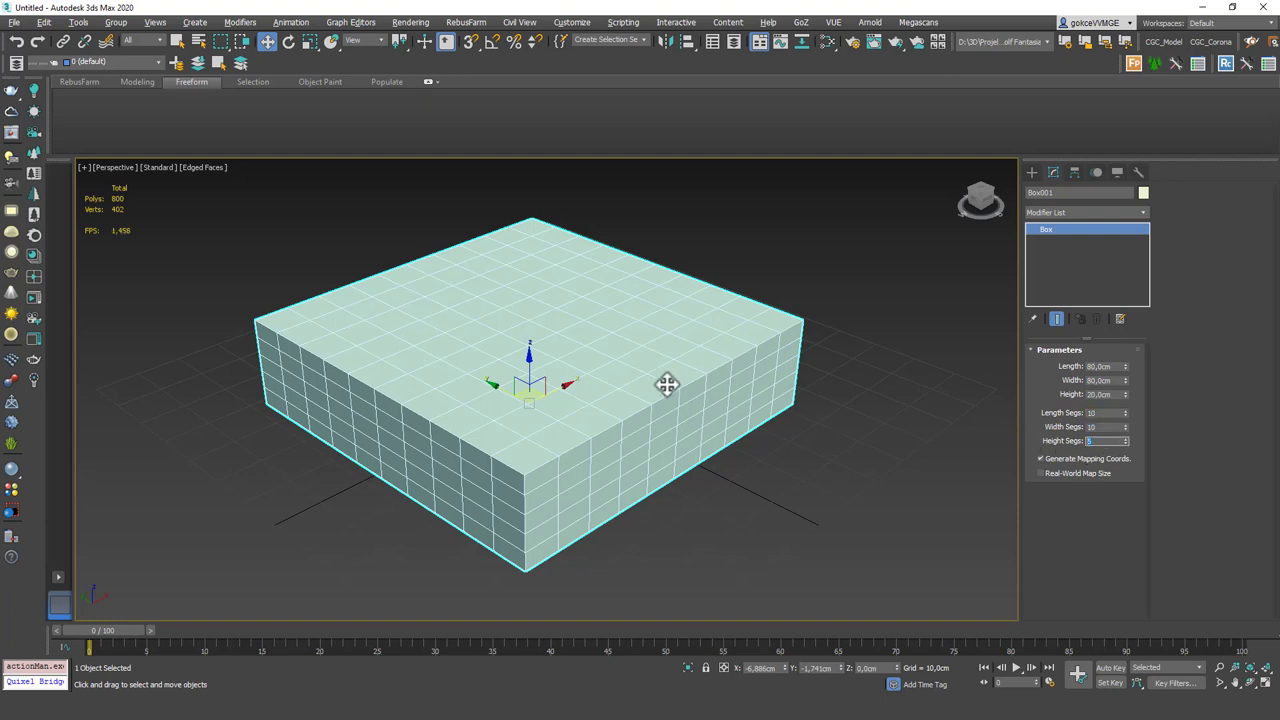
Centre the box at X 0 and Y 0, and add an Edit Poly modifier to it
{"action": "middle_click_drag", "start_coordinate": [646, 378], "coordinate": [650, 372]}
{"action": "right_click", "coordinate": [781, 667]}
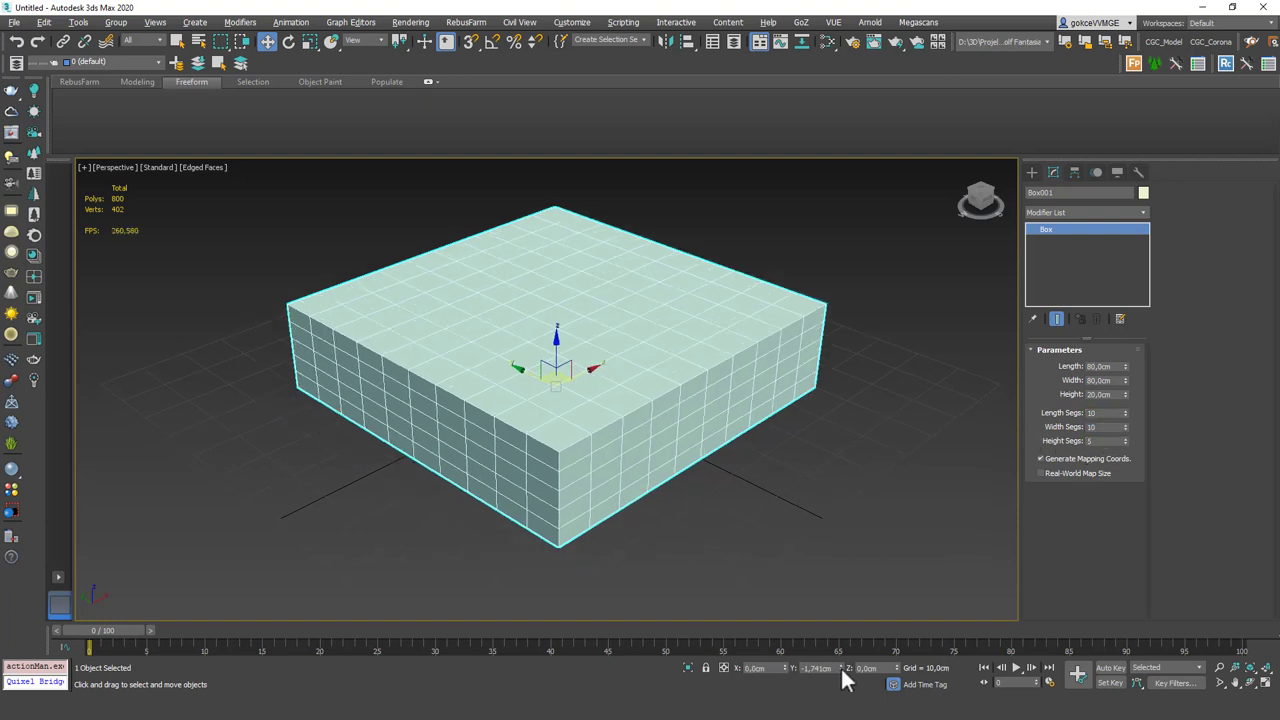
{"action": "right_click", "coordinate": [840, 667]}
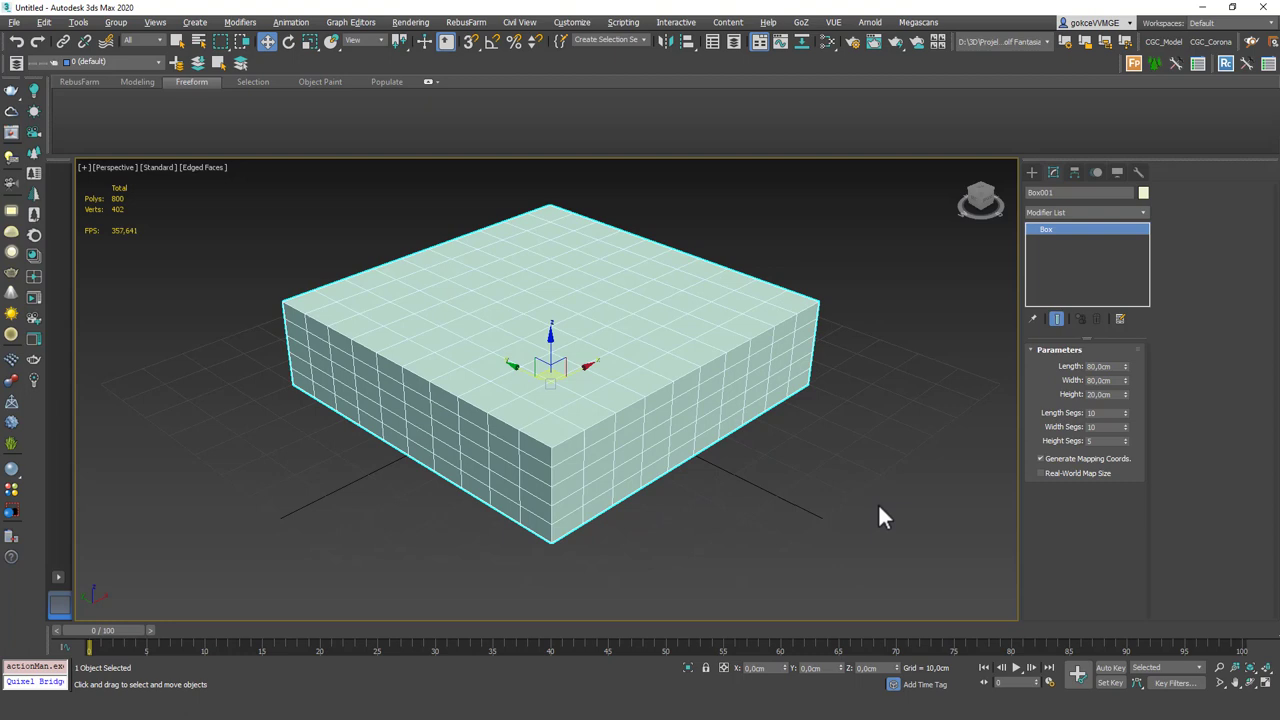
{"action": "left_click", "coordinate": [1072, 212]}
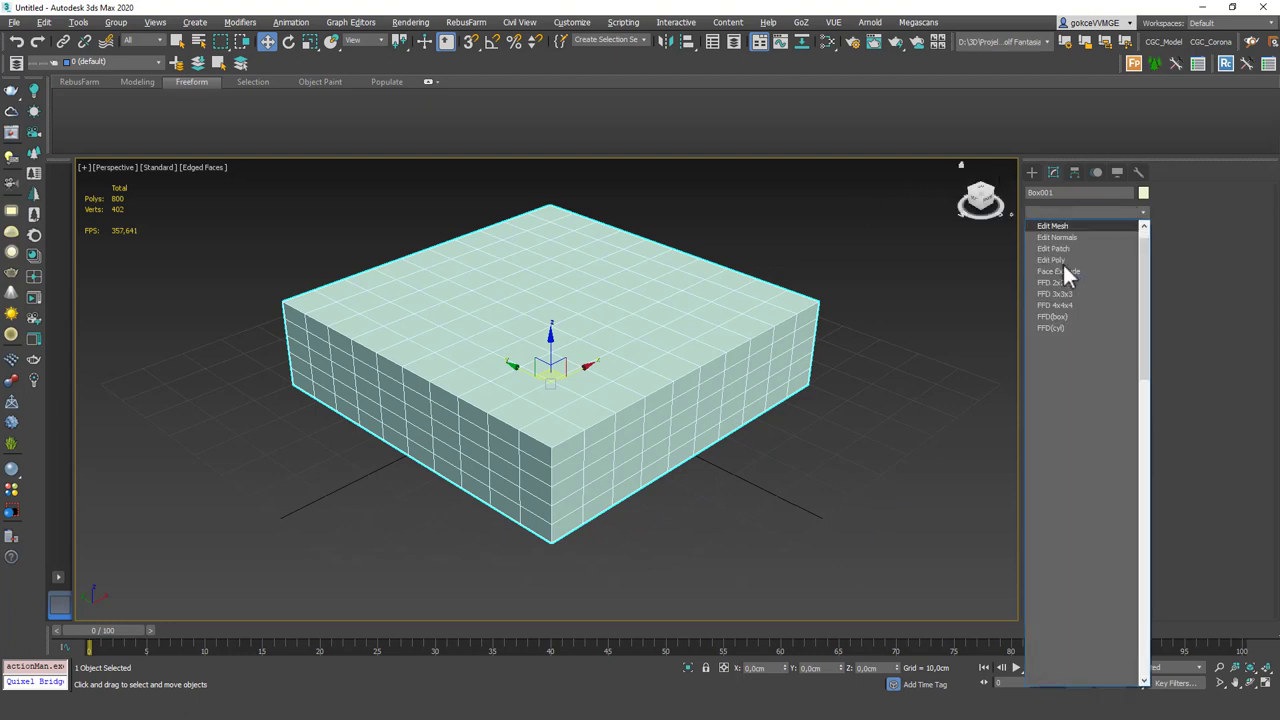
{"action": "left_click", "coordinate": [1057, 259]}
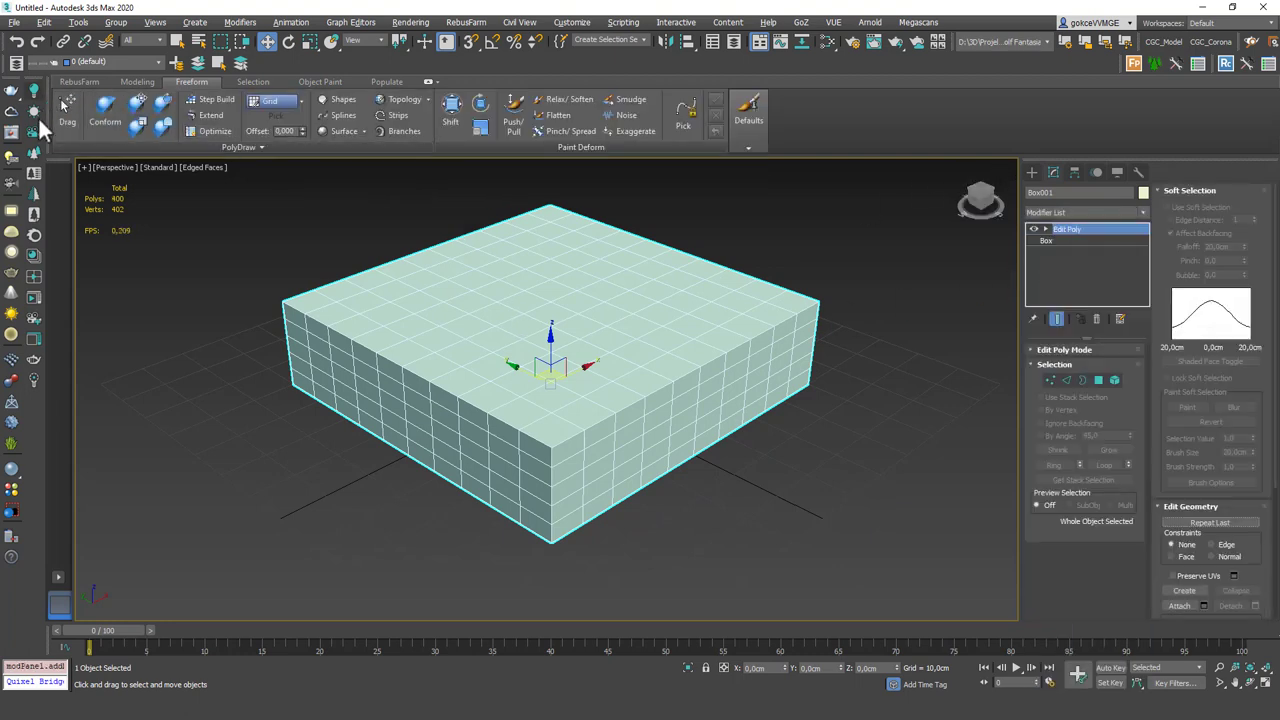
Distort the box's corners, edges and sides into an irregular rocky outline with the Shift brush, and turn off edged faces
{"action": "left_click", "coordinate": [749, 115]}
{"action": "left_click", "coordinate": [450, 118]}
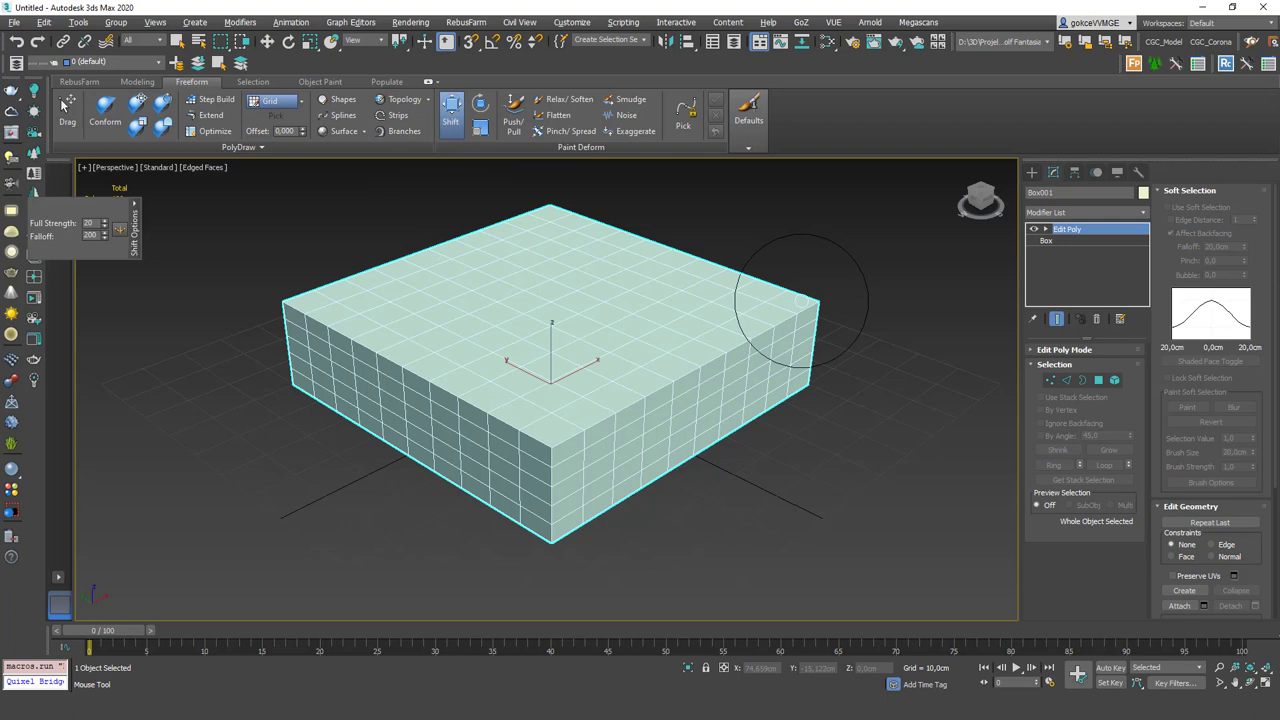
{"action": "mouse_move", "coordinate": [806, 314]}
{"action": "left_mouse_down"}
{"action": "mouse_move", "coordinate": [906, 224]}
{"action": "mouse_move", "coordinate": [885, 268]}
{"action": "left_mouse_up"}
{"action": "mouse_move", "coordinate": [788, 395]}
{"action": "left_mouse_down"}
{"action": "mouse_move", "coordinate": [857, 400]}
{"action": "mouse_move", "coordinate": [680, 286]}
{"action": "mouse_move", "coordinate": [646, 240]}
{"action": "mouse_move", "coordinate": [566, 185]}
{"action": "mouse_move", "coordinate": [452, 224]}
{"action": "mouse_move", "coordinate": [380, 290]}
{"action": "mouse_move", "coordinate": [276, 320]}
{"action": "mouse_move", "coordinate": [532, 450]}
{"action": "mouse_move", "coordinate": [625, 455]}
{"action": "mouse_move", "coordinate": [674, 377]}
{"action": "mouse_move", "coordinate": [660, 337]}
{"action": "mouse_move", "coordinate": [677, 320]}
{"action": "mouse_move", "coordinate": [649, 343]}
{"action": "mouse_move", "coordinate": [639, 305]}
{"action": "left_mouse_up"}
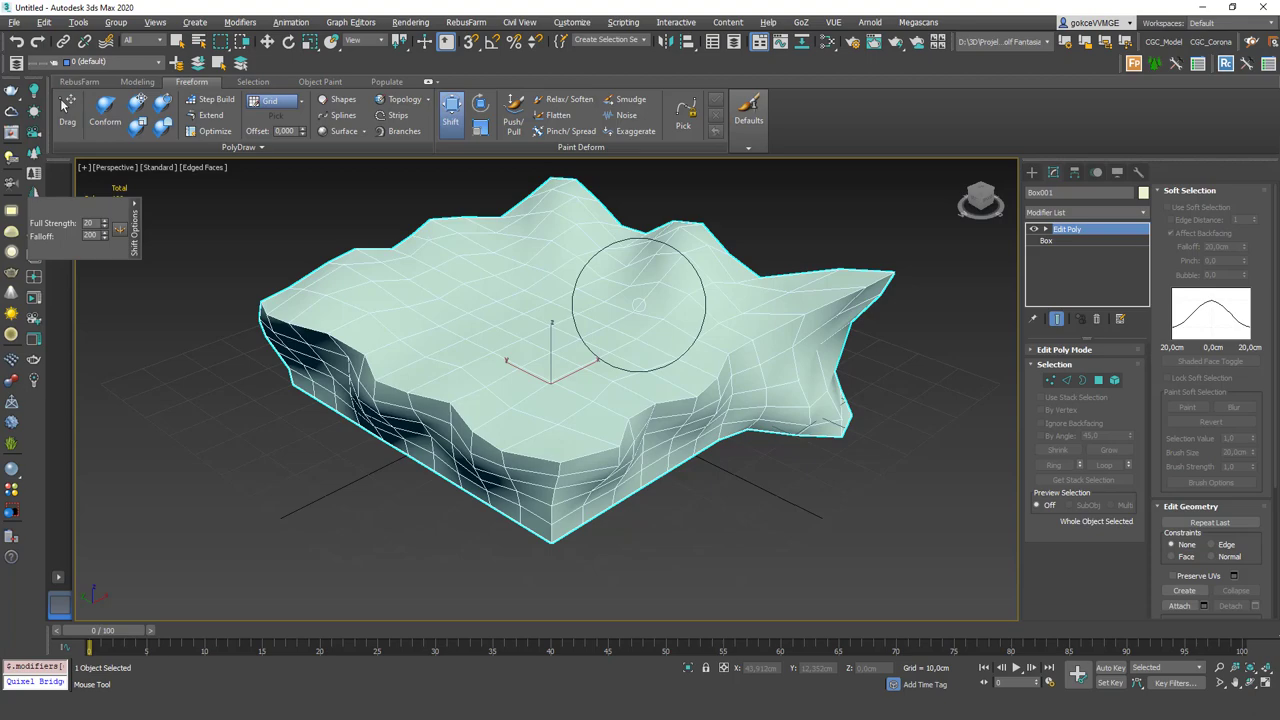
{"action": "mouse_move", "coordinate": [591, 286]}
{"action": "middle_mouse_down", "text": "alt"}
{"action": "mouse_move", "coordinate": [563, 346]}
{"action": "mouse_move", "coordinate": [649, 351]}
{"action": "mouse_move", "coordinate": [648, 313]}
{"action": "mouse_move", "coordinate": [543, 320]}
{"action": "mouse_move", "coordinate": [643, 329]}
{"action": "mouse_move", "coordinate": [533, 316]}
{"action": "mouse_move", "coordinate": [546, 343]}
{"action": "mouse_move", "coordinate": [654, 323]}
{"action": "mouse_move", "coordinate": [651, 333]}
{"action": "middle_mouse_up", "text": "alt"}
{"action": "key", "text": "F4"}
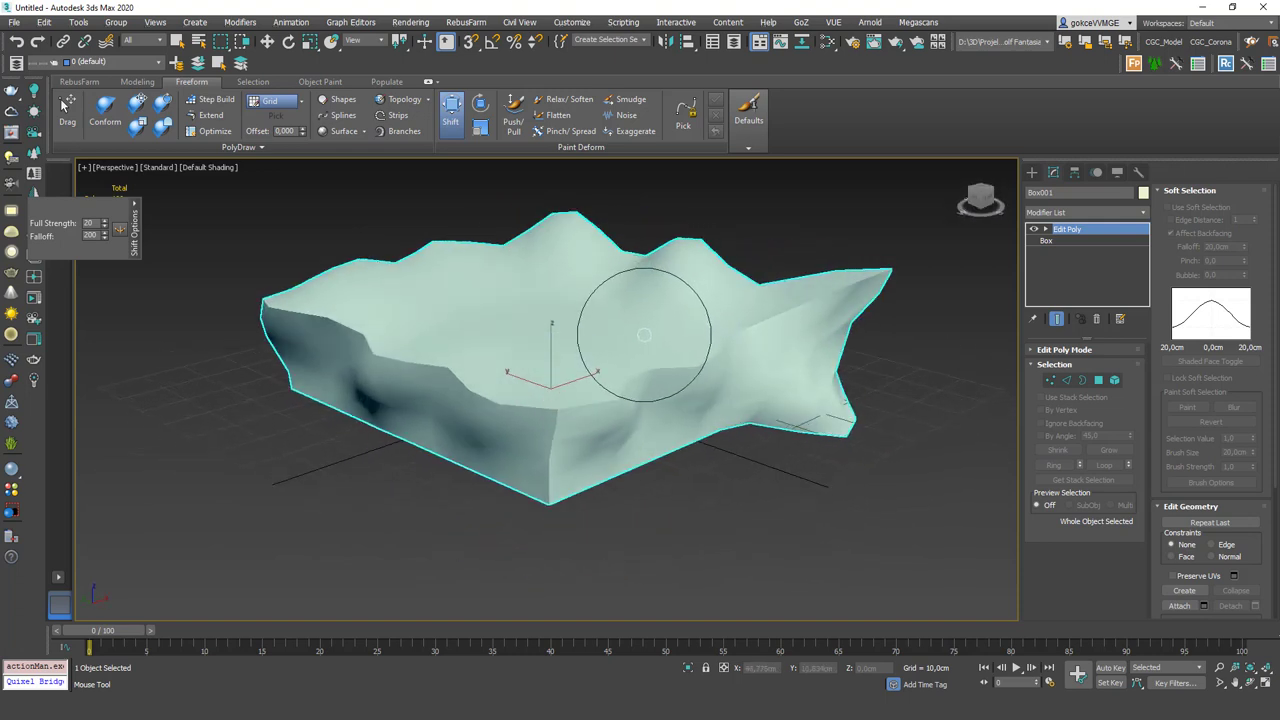
{"action": "mouse_move", "coordinate": [639, 332]}
{"action": "left_mouse_down"}
{"action": "mouse_move", "coordinate": [656, 305]}
{"action": "mouse_move", "coordinate": [652, 315]}
{"action": "left_mouse_up"}
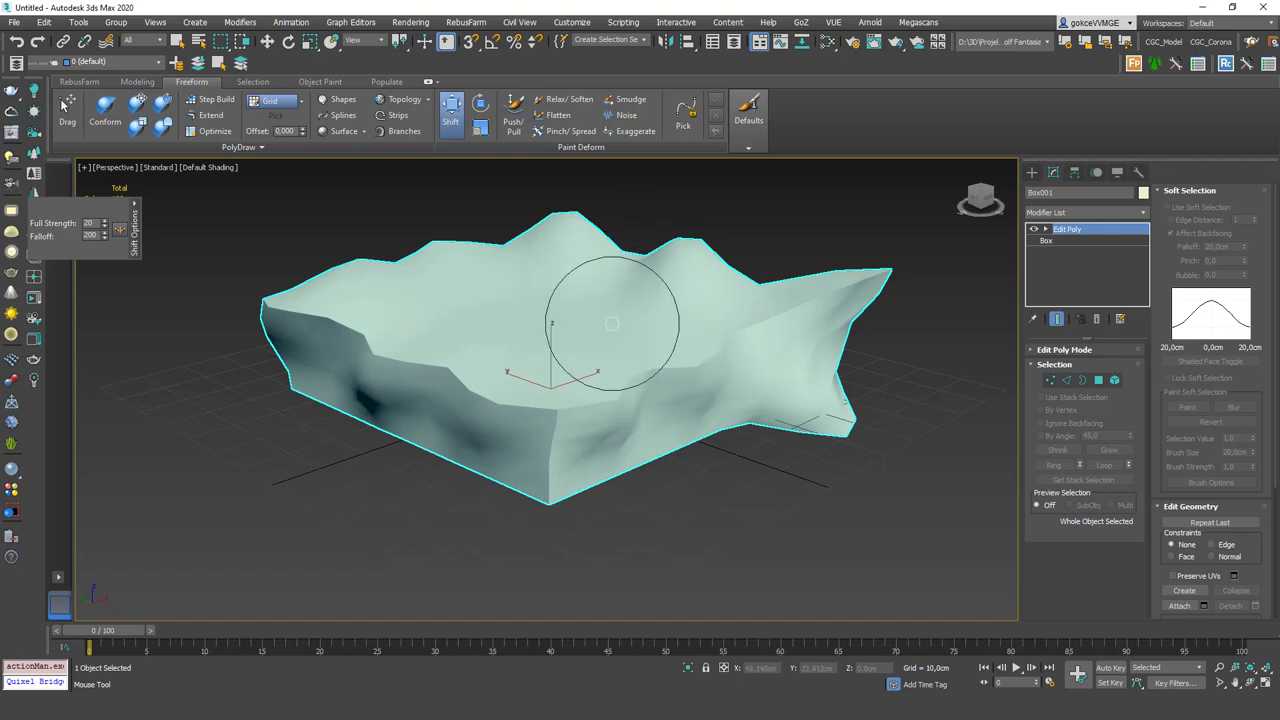
{"action": "middle_click_drag", "start_coordinate": [677, 294], "coordinate": [457, 266], "text": "alt"}
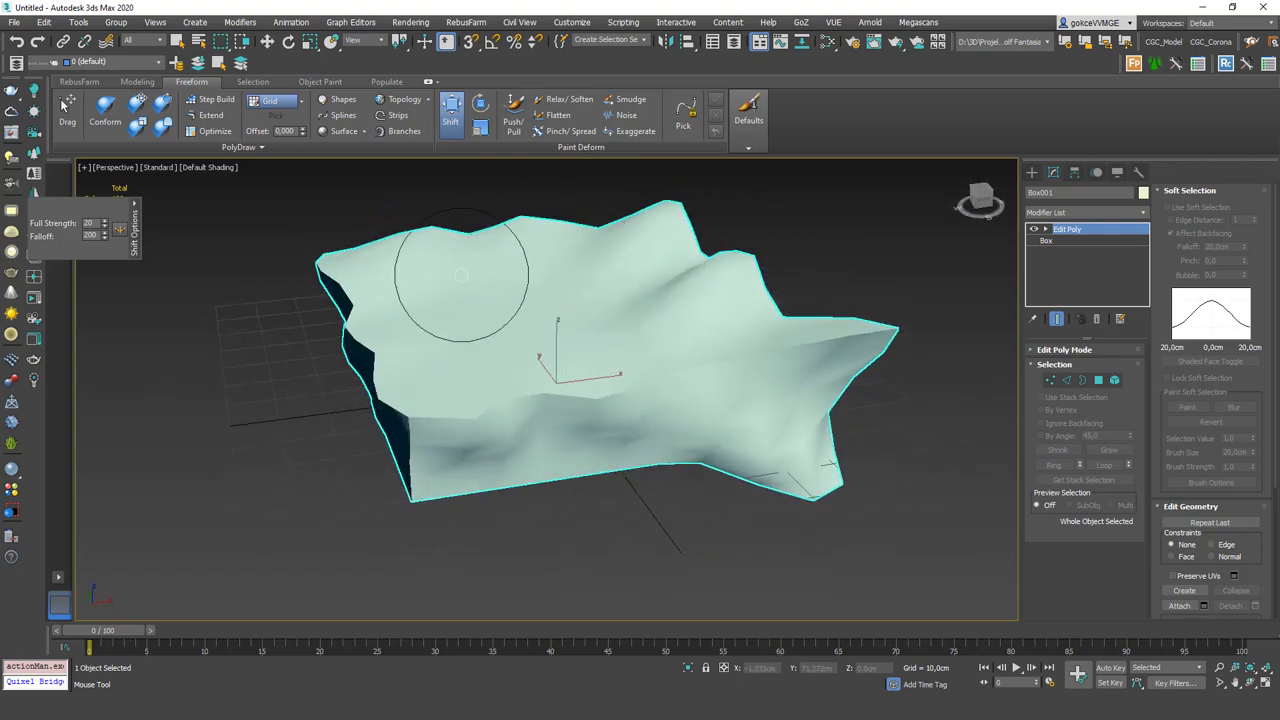
Raise a bump on the mesh's top surface with the Push/Pull brush, and turn edged faces back on
{"action": "left_click", "coordinate": [513, 112]}
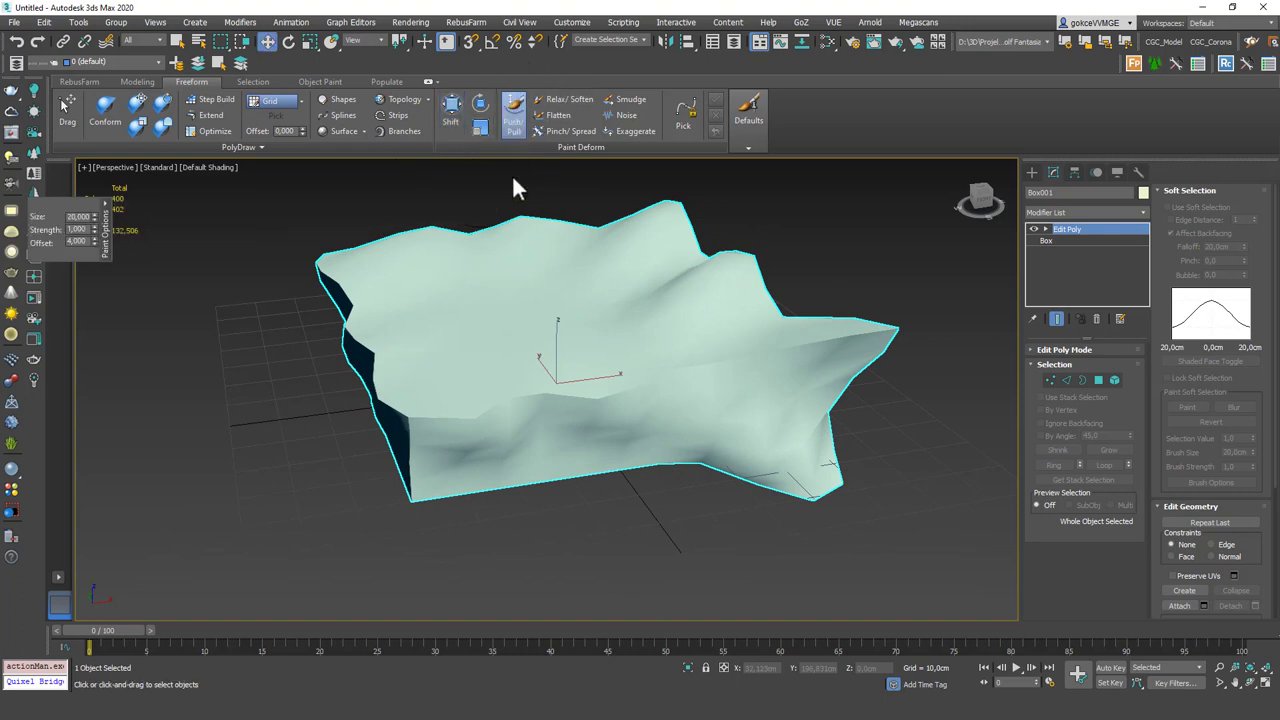
{"action": "mouse_move", "coordinate": [507, 309]}
{"action": "left_mouse_down"}
{"action": "mouse_move", "coordinate": [523, 334]}
{"action": "mouse_move", "coordinate": [571, 320]}
{"action": "mouse_move", "coordinate": [651, 331]}
{"action": "left_mouse_up"}
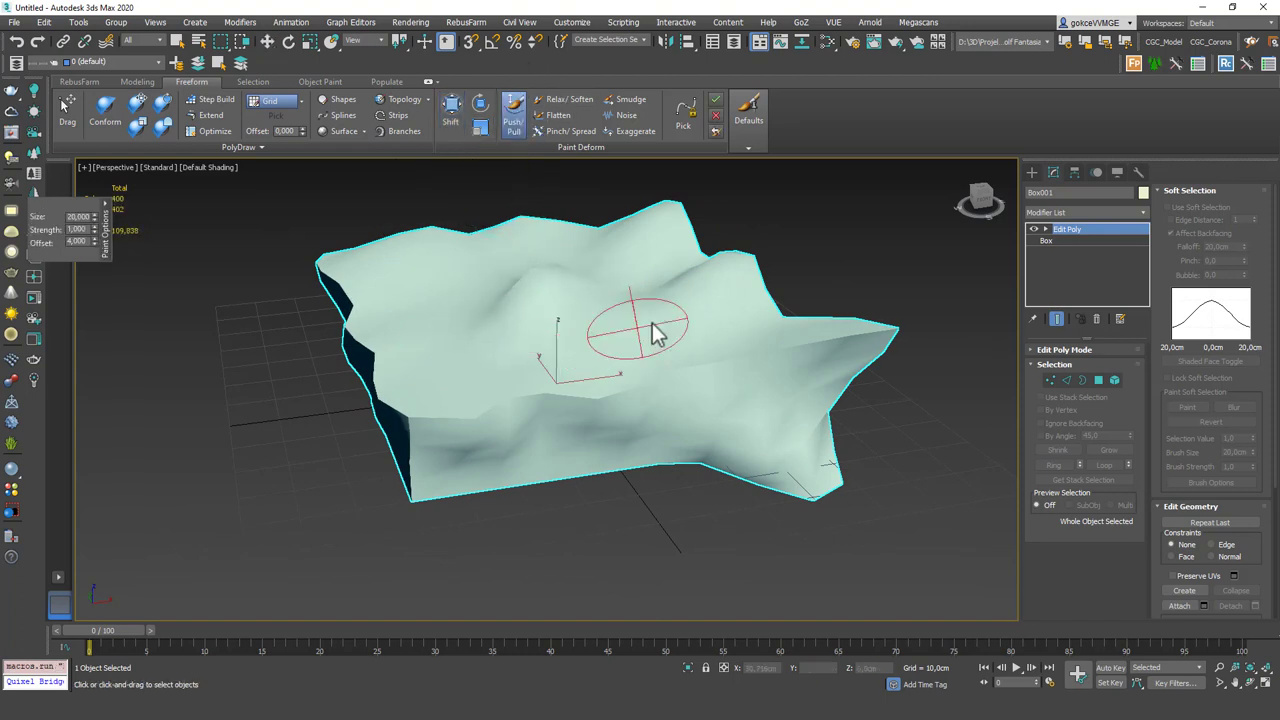
{"action": "middle_click_drag", "start_coordinate": [651, 331], "coordinate": [597, 308], "text": "alt"}
{"action": "key", "text": "F4"}
{"action": "middle_click_drag", "start_coordinate": [591, 366], "coordinate": [626, 389], "text": "alt"}
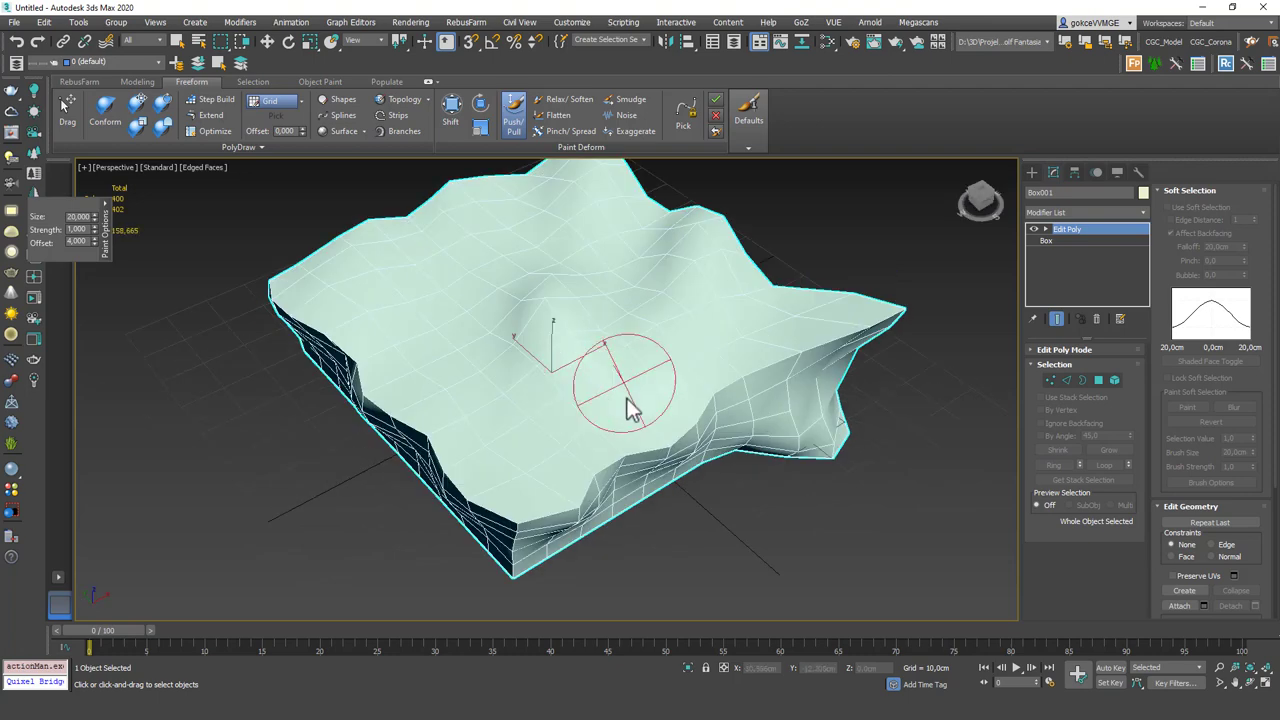
Pull several pointed bulges out of the mesh's front corner and adjoining side faces with the Push/Pull brush
{"action": "middle_click_drag", "start_coordinate": [520, 374], "coordinate": [593, 313], "text": "alt"}
{"action": "left_click_drag", "start_coordinate": [569, 381], "coordinate": [563, 366]}
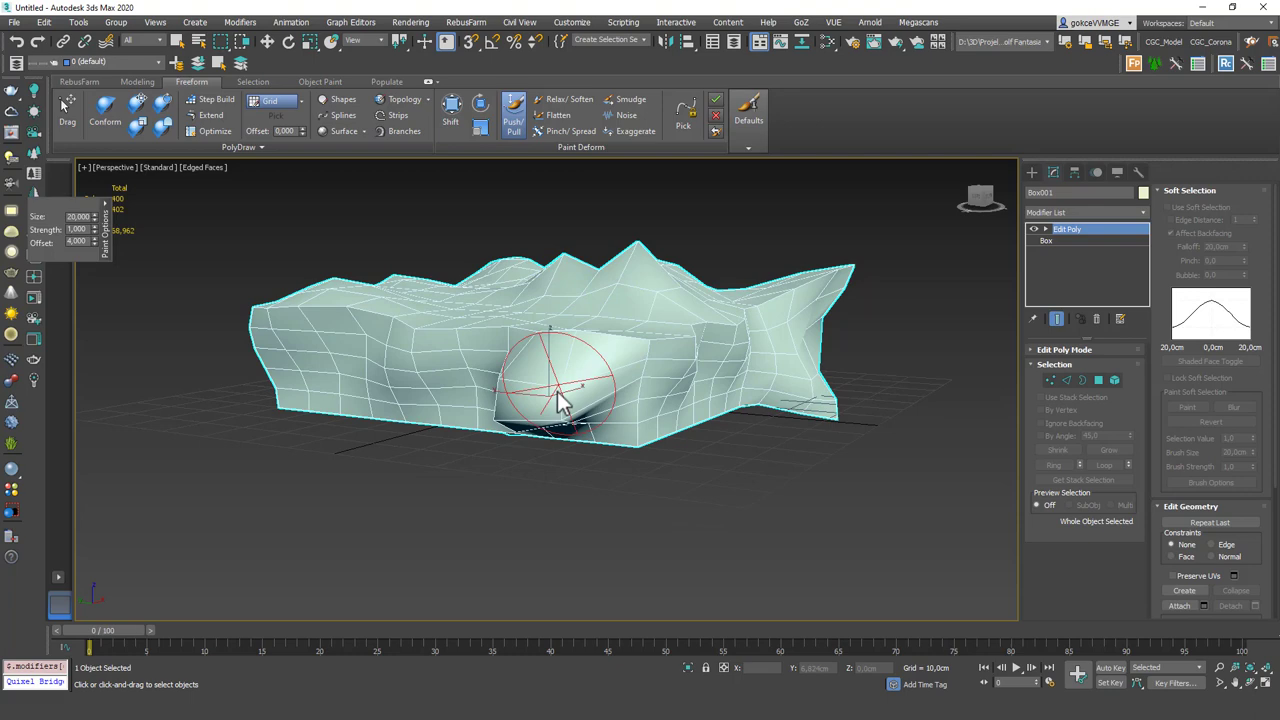
{"action": "mouse_move", "coordinate": [563, 366]}
{"action": "middle_mouse_down", "text": "alt"}
{"action": "mouse_move", "coordinate": [620, 363]}
{"action": "mouse_move", "coordinate": [586, 370]}
{"action": "middle_mouse_up", "text": "alt"}
{"action": "mouse_move", "coordinate": [586, 370]}
{"action": "left_mouse_down"}
{"action": "mouse_move", "coordinate": [576, 387]}
{"action": "mouse_move", "coordinate": [598, 376]}
{"action": "left_mouse_up"}
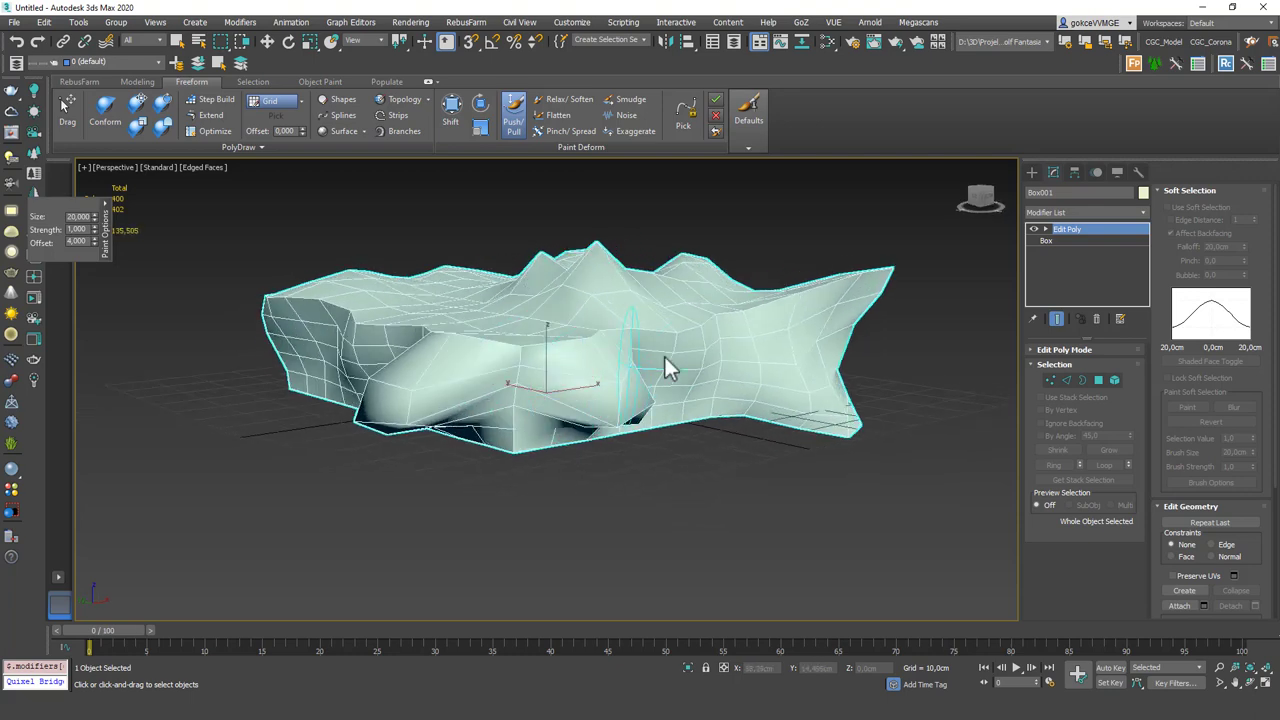
{"action": "middle_click_drag", "start_coordinate": [765, 347], "coordinate": [653, 361], "text": "alt"}
{"action": "left_click_drag", "start_coordinate": [653, 361], "coordinate": [658, 376]}
{"action": "mouse_move", "coordinate": [660, 388]}
{"action": "middle_mouse_down", "text": "alt"}
{"action": "mouse_move", "coordinate": [651, 357]}
{"action": "mouse_move", "coordinate": [645, 388]}
{"action": "middle_mouse_up", "text": "alt"}
{"action": "left_click_drag", "start_coordinate": [429, 357], "coordinate": [471, 357]}
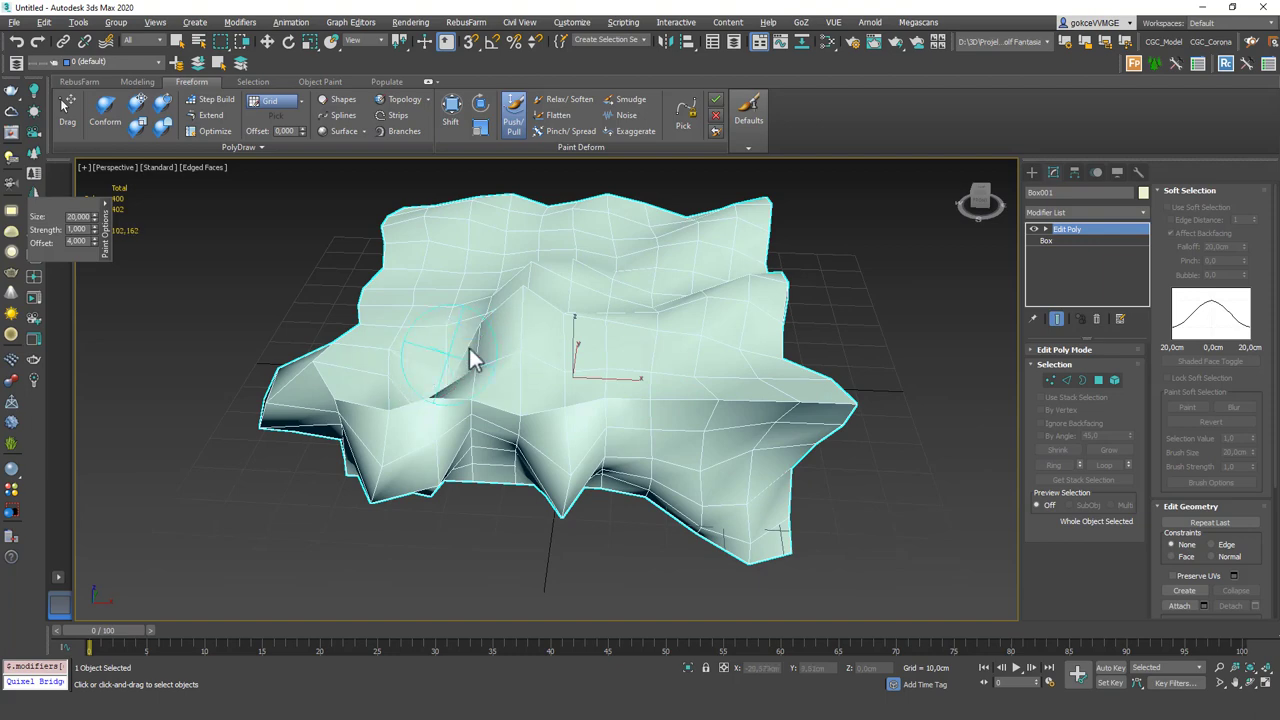
Push the peak on the top surface and the spikes around the front corner back inward with the Push/Pull brush
{"action": "middle_click_drag", "start_coordinate": [471, 357], "coordinate": [560, 314], "text": "alt"}
{"action": "left_click_drag", "start_coordinate": [549, 305], "coordinate": [535, 272]}
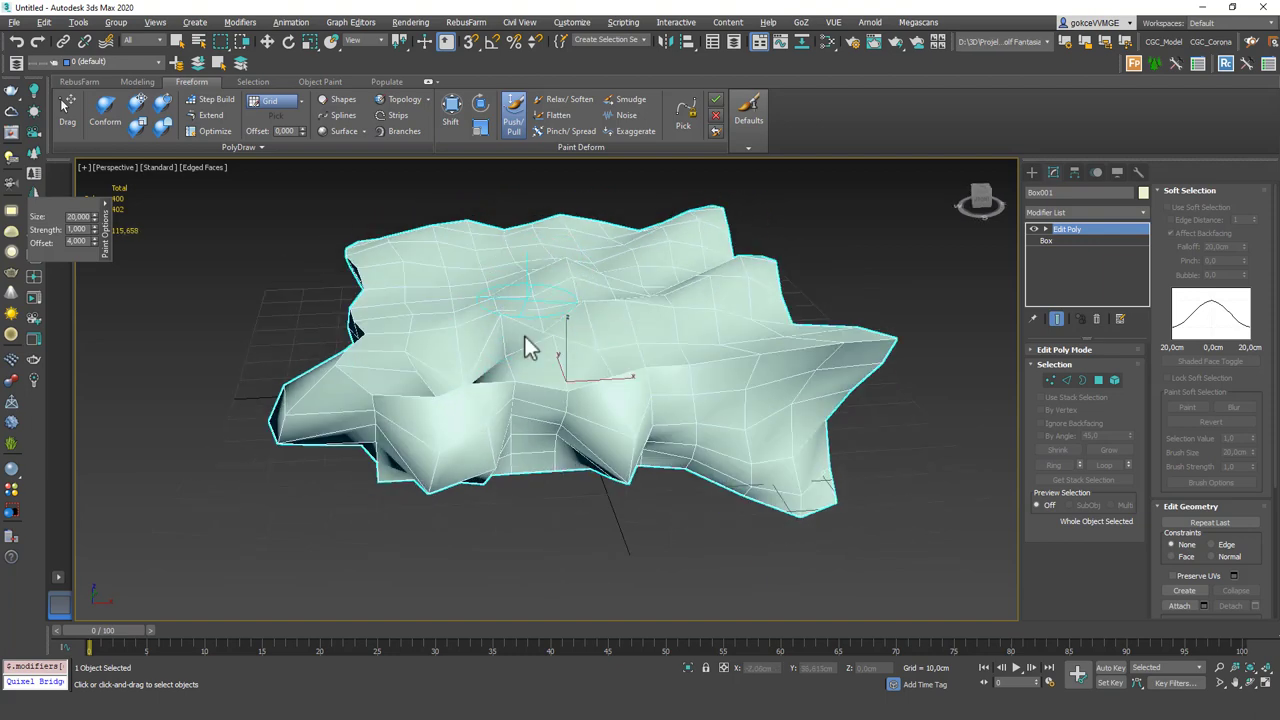
{"action": "left_click_drag", "start_coordinate": [636, 458], "coordinate": [614, 455]}
{"action": "mouse_move", "coordinate": [428, 448]}
{"action": "left_mouse_down"}
{"action": "mouse_move", "coordinate": [446, 443]}
{"action": "mouse_move", "coordinate": [446, 459]}
{"action": "left_mouse_up"}
{"action": "middle_click_drag", "start_coordinate": [446, 459], "coordinate": [436, 393], "text": "alt"}
{"action": "mouse_move", "coordinate": [484, 420]}
{"action": "left_mouse_down"}
{"action": "mouse_move", "coordinate": [443, 437]}
{"action": "mouse_move", "coordinate": [543, 369]}
{"action": "left_mouse_up"}
Even out the remaining bulges on the mesh's front corner, side faces and underside with the Push/Pull brush
{"action": "mouse_move", "coordinate": [543, 369]}
{"action": "middle_mouse_down", "text": "alt"}
{"action": "mouse_move", "coordinate": [491, 397]}
{"action": "mouse_move", "coordinate": [663, 406]}
{"action": "mouse_move", "coordinate": [711, 371]}
{"action": "mouse_move", "coordinate": [683, 294]}
{"action": "mouse_move", "coordinate": [640, 290]}
{"action": "middle_mouse_up", "text": "alt"}
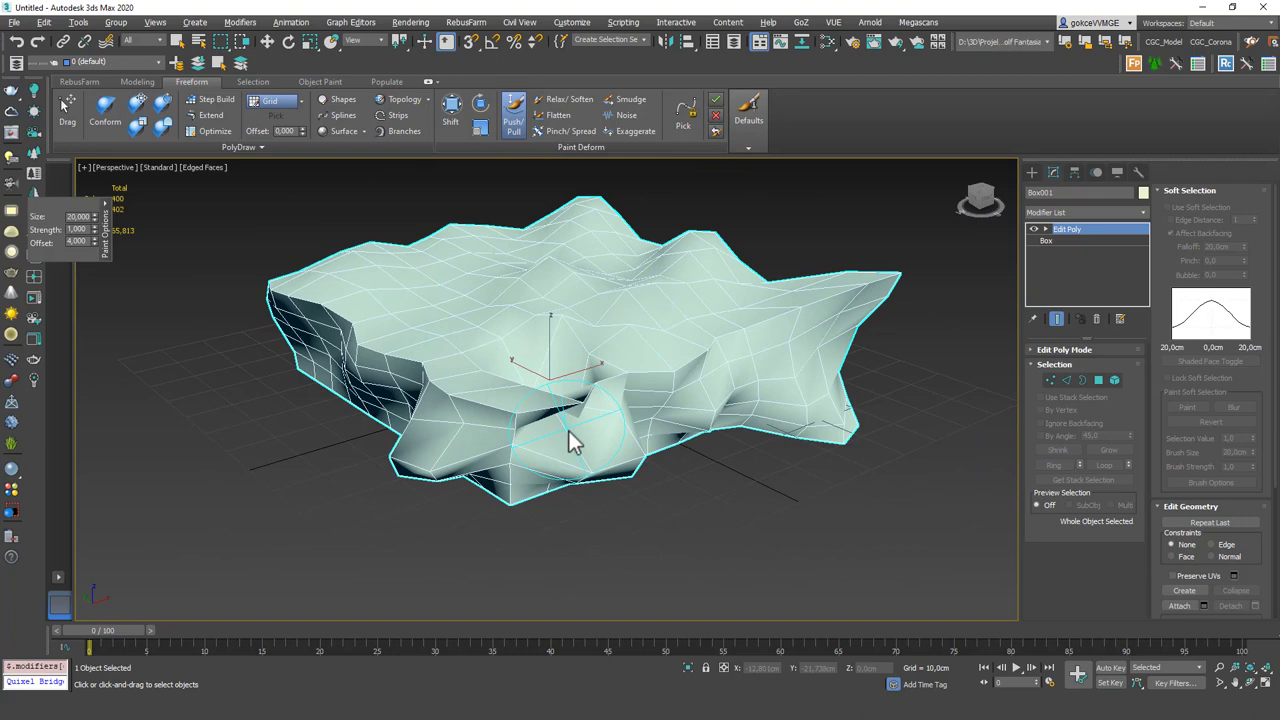
{"action": "left_click_drag", "start_coordinate": [577, 419], "coordinate": [582, 399]}
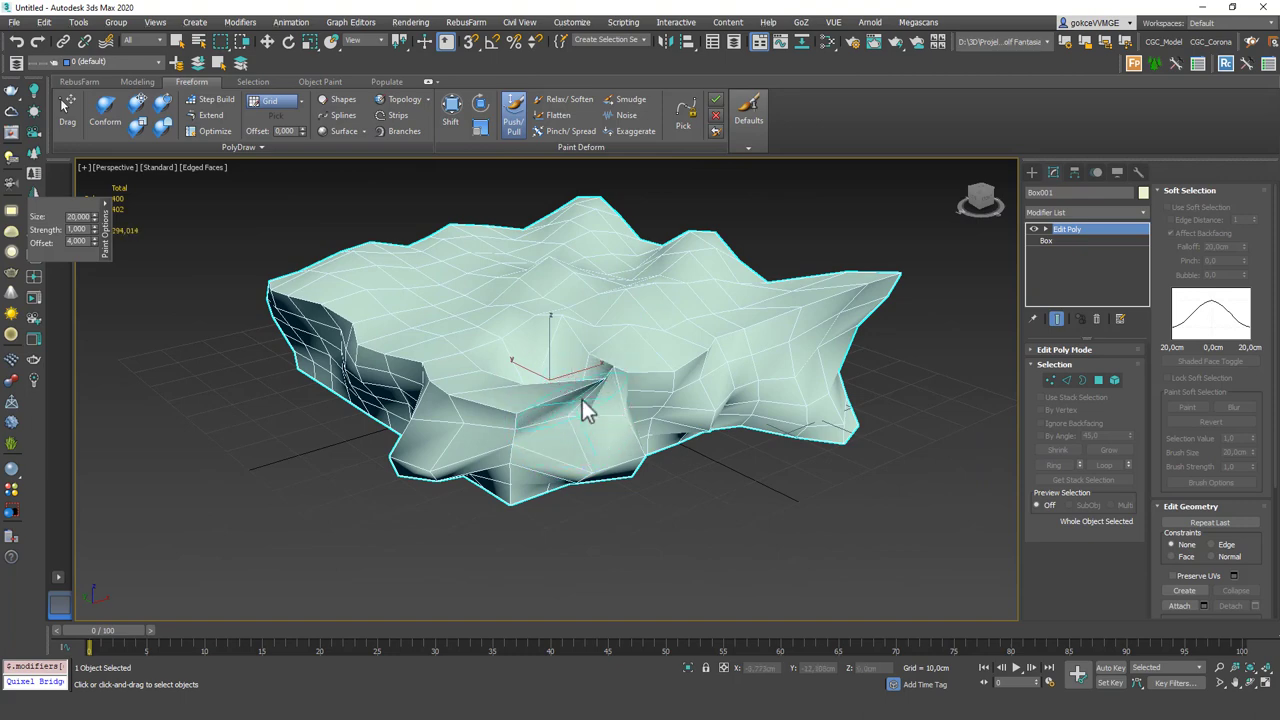
{"action": "middle_click_drag", "start_coordinate": [583, 408], "coordinate": [495, 379], "text": "alt"}
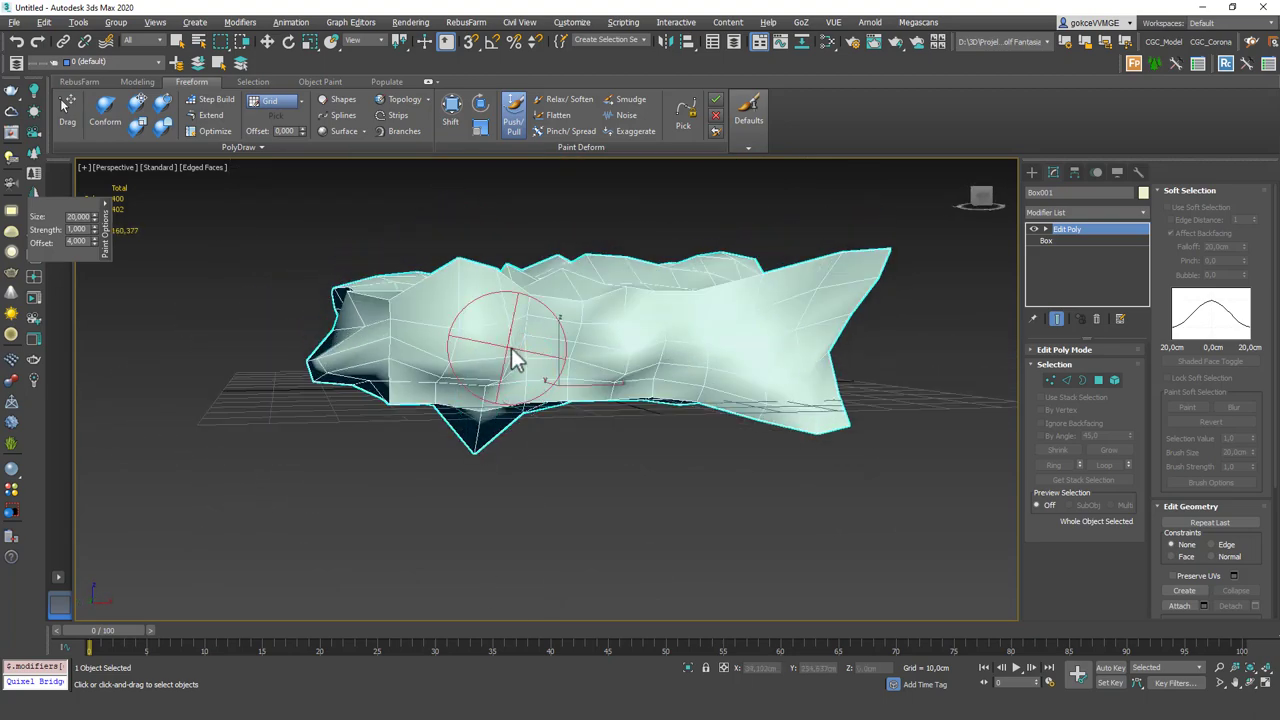
{"action": "left_click_drag", "start_coordinate": [511, 348], "coordinate": [450, 331]}
{"action": "left_click_drag", "start_coordinate": [622, 364], "coordinate": [686, 341]}
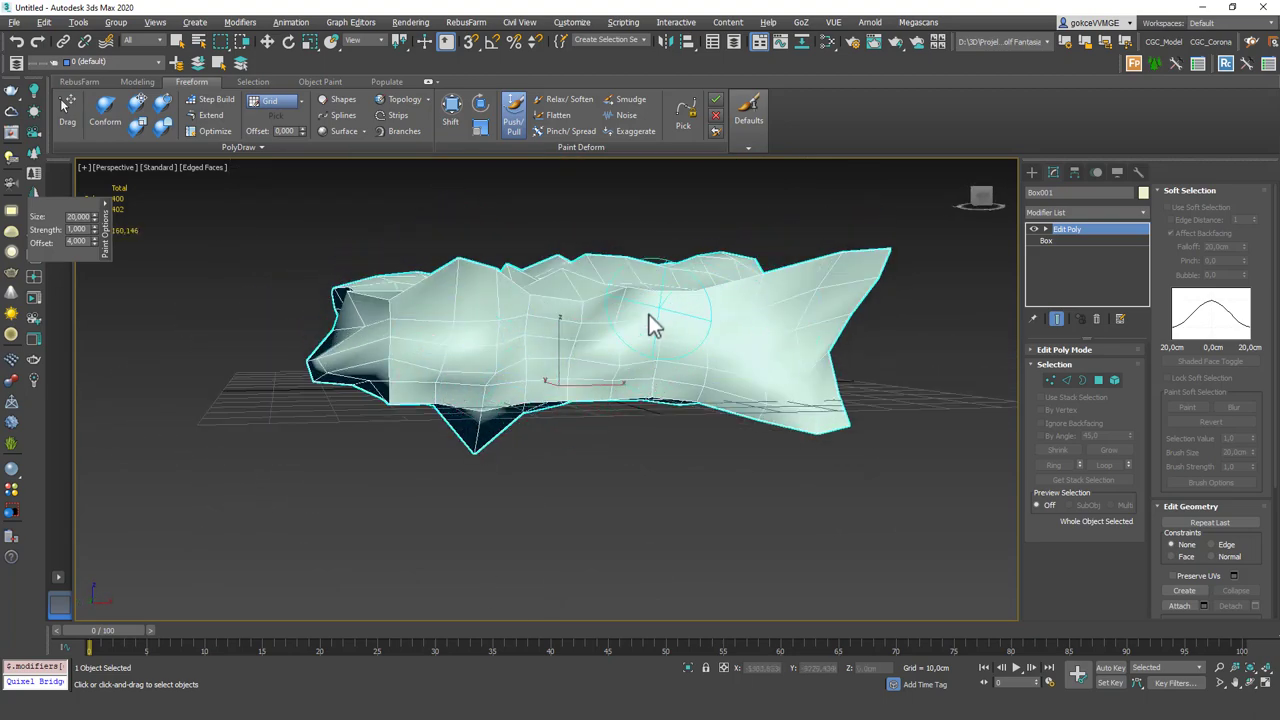
{"action": "middle_click_drag", "start_coordinate": [650, 325], "coordinate": [718, 380], "text": "alt"}
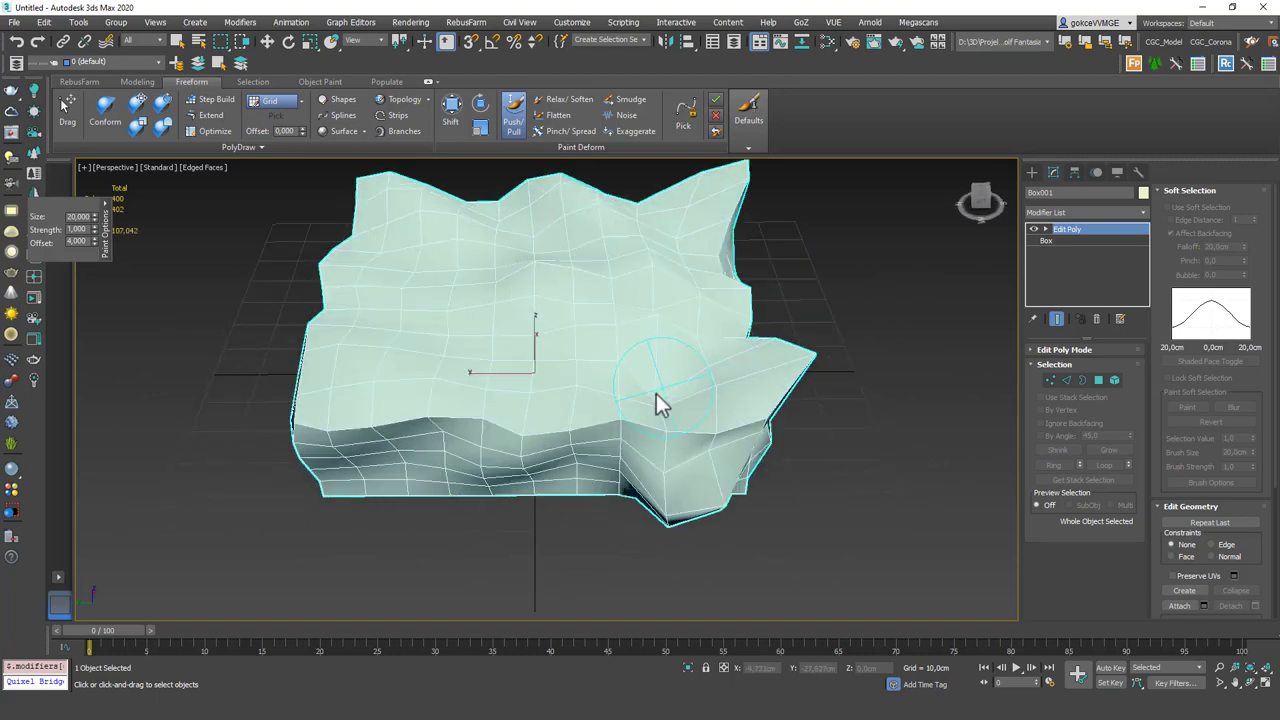
{"action": "middle_click_drag", "start_coordinate": [537, 398], "coordinate": [505, 337], "text": "alt"}
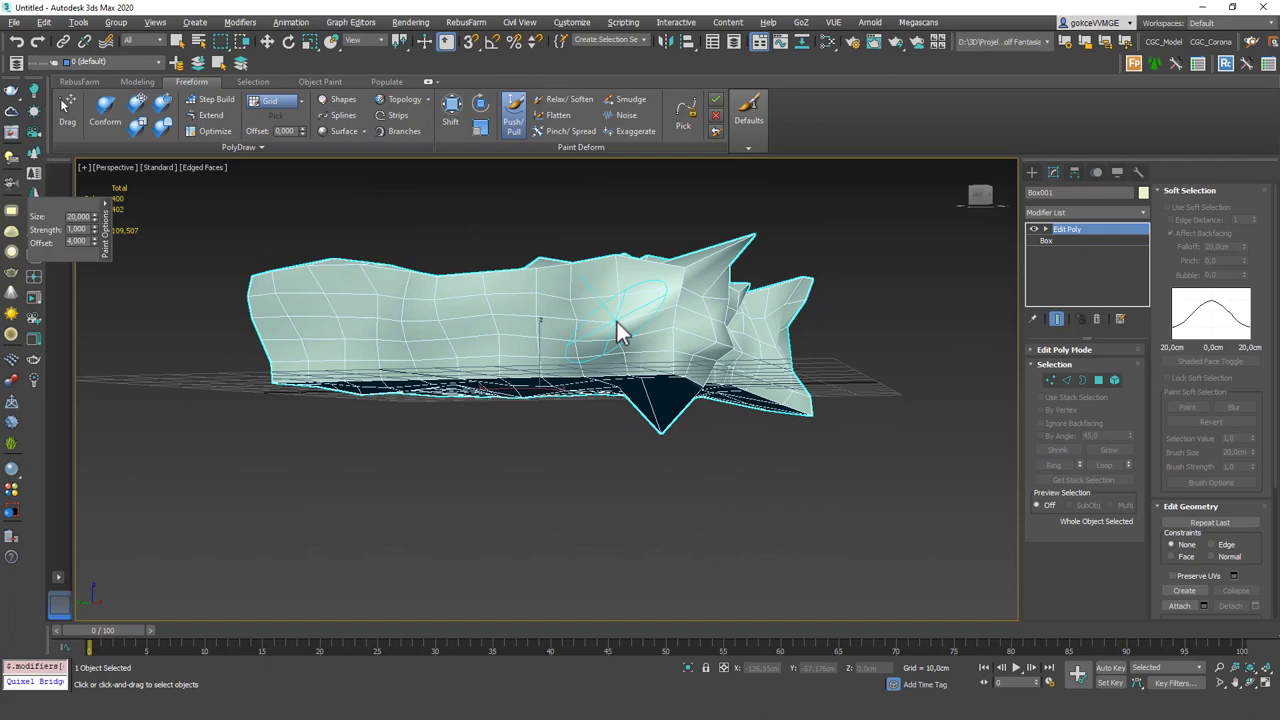
{"action": "middle_click_drag", "start_coordinate": [688, 358], "coordinate": [615, 345], "text": "alt"}
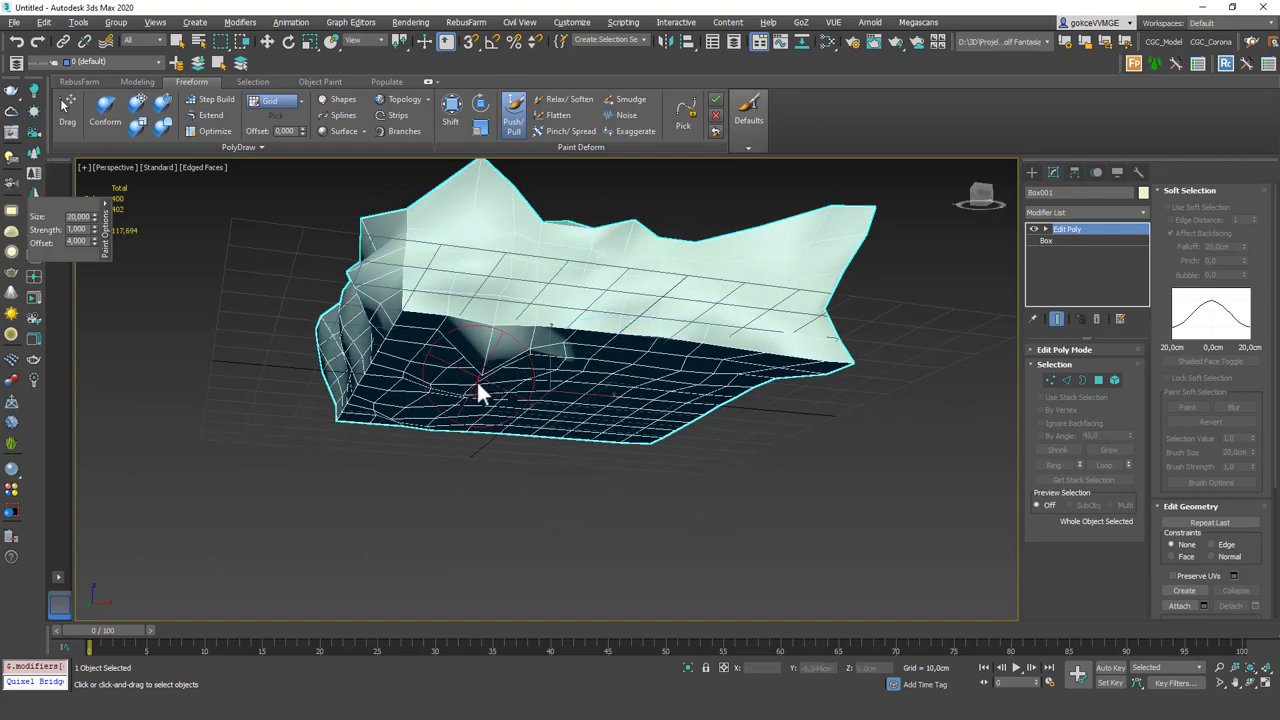
{"action": "middle_click_drag", "start_coordinate": [585, 232], "coordinate": [585, 272], "text": "alt"}
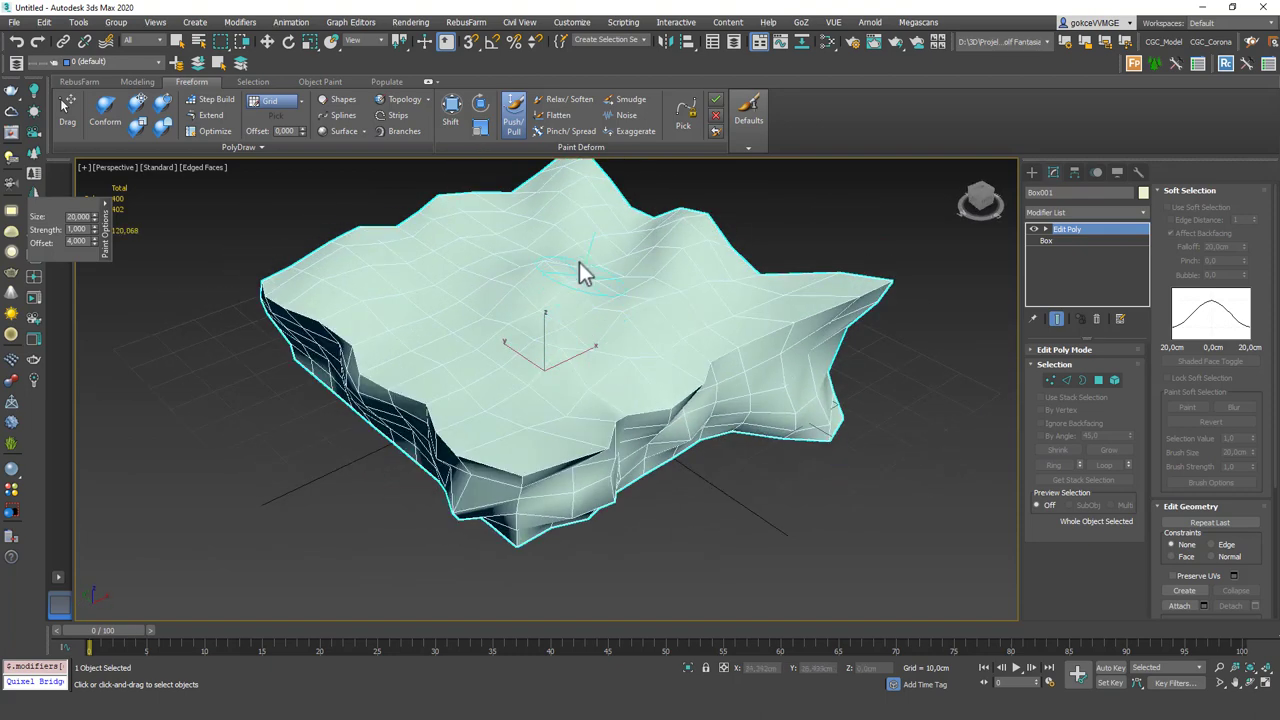
Smooth out the mesh's jagged edges, pointed corners and side faces all the way round with the Relax/Soften brush
{"action": "left_click", "coordinate": [570, 98]}
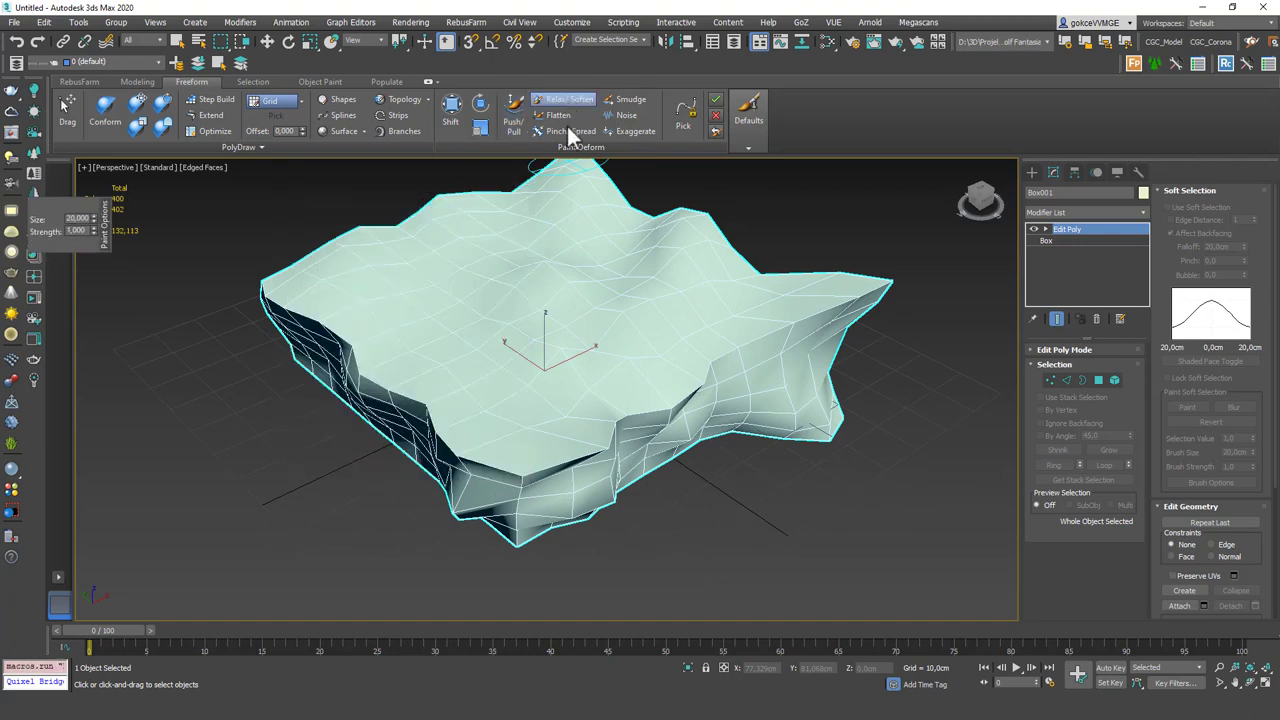
{"action": "mouse_move", "coordinate": [822, 318]}
{"action": "left_mouse_down"}
{"action": "mouse_move", "coordinate": [837, 320]}
{"action": "mouse_move", "coordinate": [851, 294]}
{"action": "mouse_move", "coordinate": [630, 438]}
{"action": "mouse_move", "coordinate": [372, 380]}
{"action": "mouse_move", "coordinate": [337, 334]}
{"action": "left_mouse_up"}
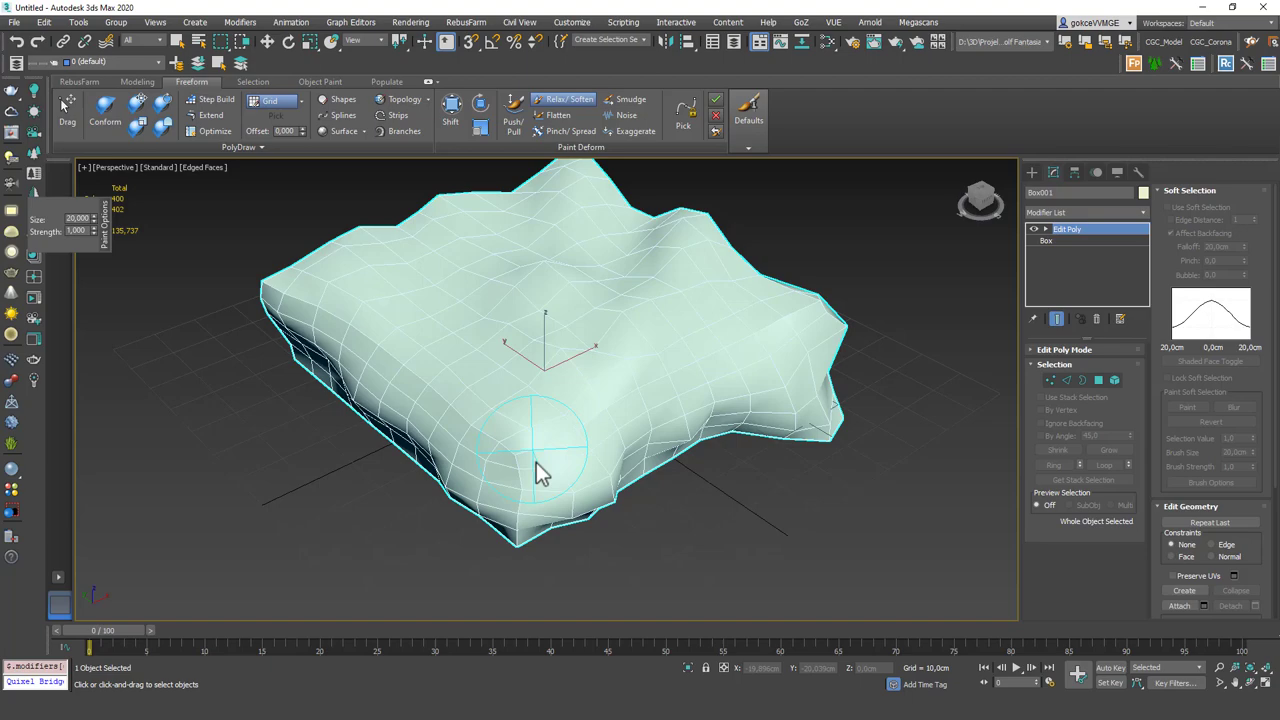
{"action": "middle_click_drag", "start_coordinate": [668, 405], "coordinate": [700, 362], "text": "alt"}
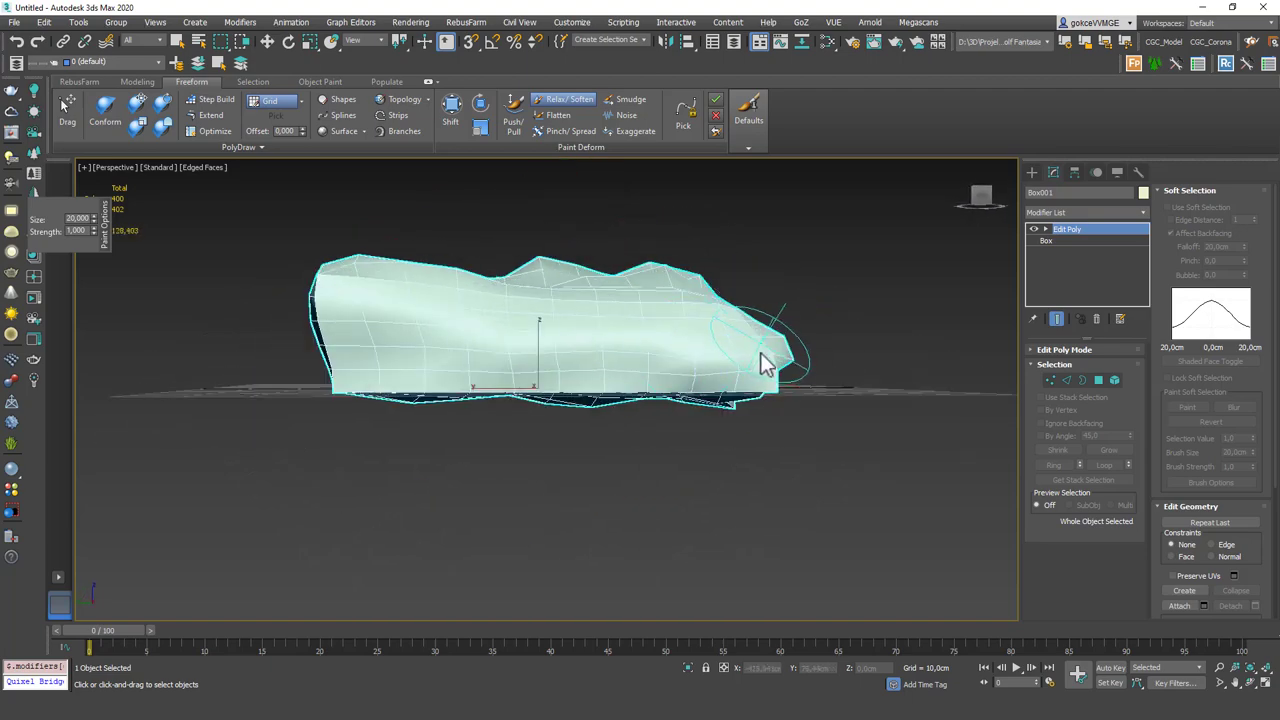
{"action": "middle_click_drag", "start_coordinate": [780, 355], "coordinate": [726, 291], "text": "alt"}
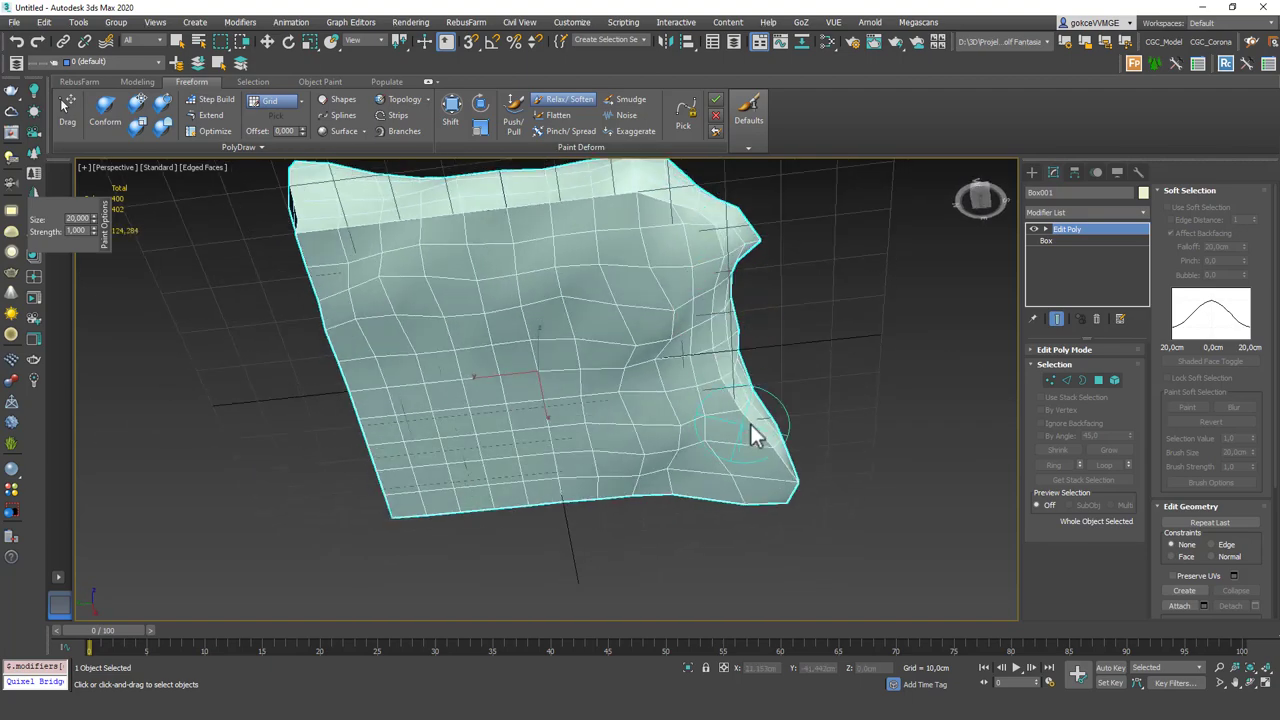
{"action": "middle_click_drag", "start_coordinate": [751, 434], "coordinate": [646, 334], "text": "alt"}
{"action": "middle_click_drag", "start_coordinate": [729, 237], "coordinate": [553, 423], "text": "alt"}
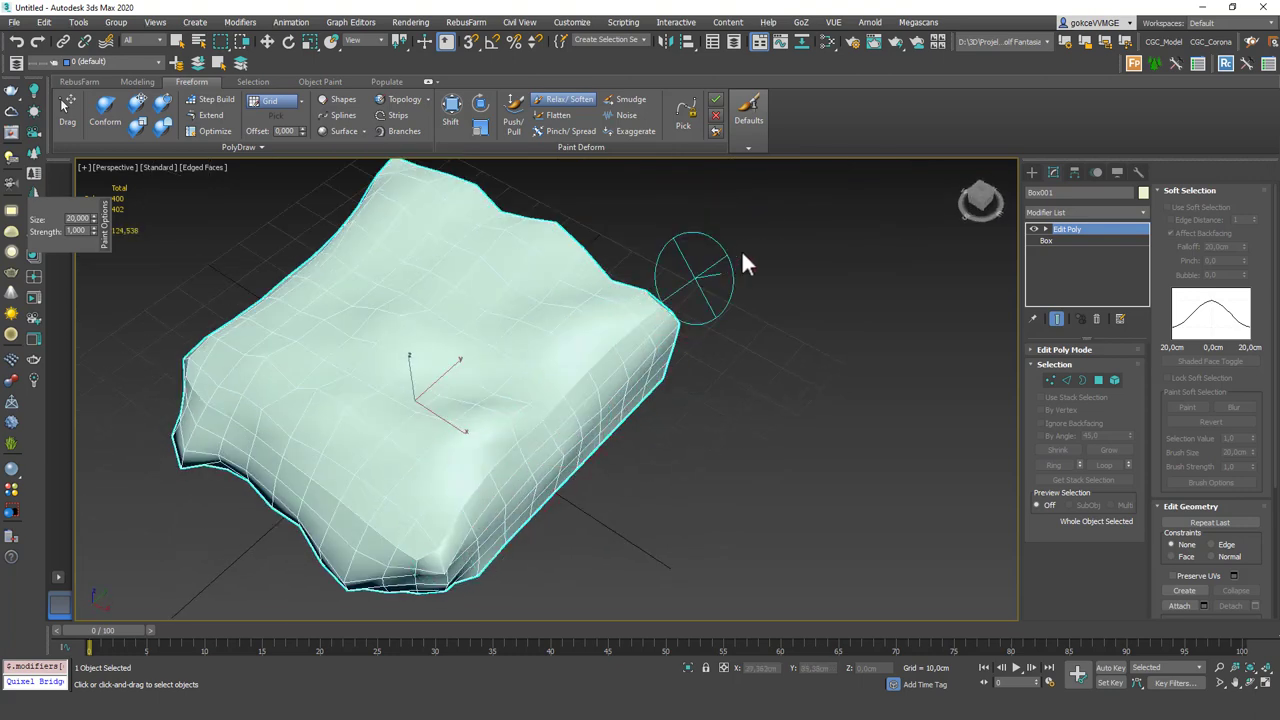
{"action": "mouse_move", "coordinate": [741, 251]}
{"action": "middle_mouse_down", "text": "alt"}
{"action": "mouse_move", "coordinate": [602, 279]}
{"action": "mouse_move", "coordinate": [486, 555]}
{"action": "middle_mouse_up", "text": "alt"}
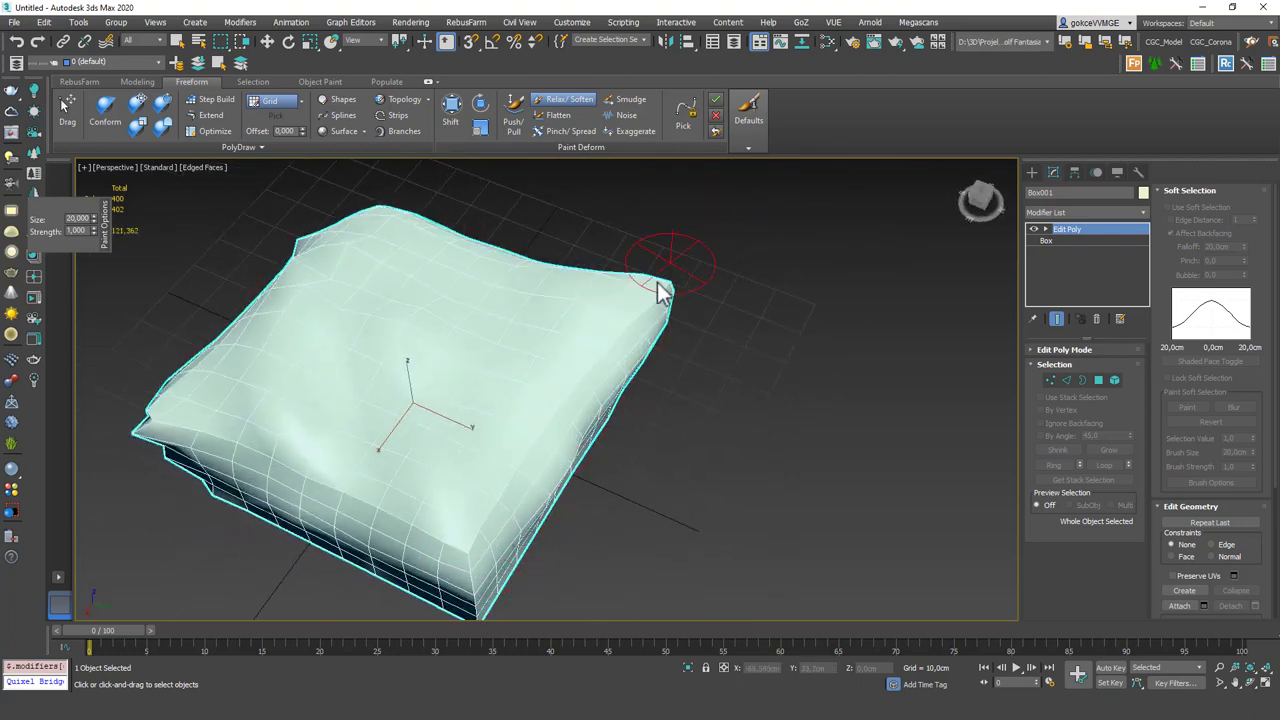
{"action": "mouse_move", "coordinate": [660, 288]}
{"action": "middle_mouse_down", "text": "alt"}
{"action": "mouse_move", "coordinate": [627, 272]}
{"action": "mouse_move", "coordinate": [465, 447]}
{"action": "middle_mouse_up", "text": "alt"}
{"action": "middle_click_drag", "start_coordinate": [540, 372], "coordinate": [587, 301], "text": "alt"}
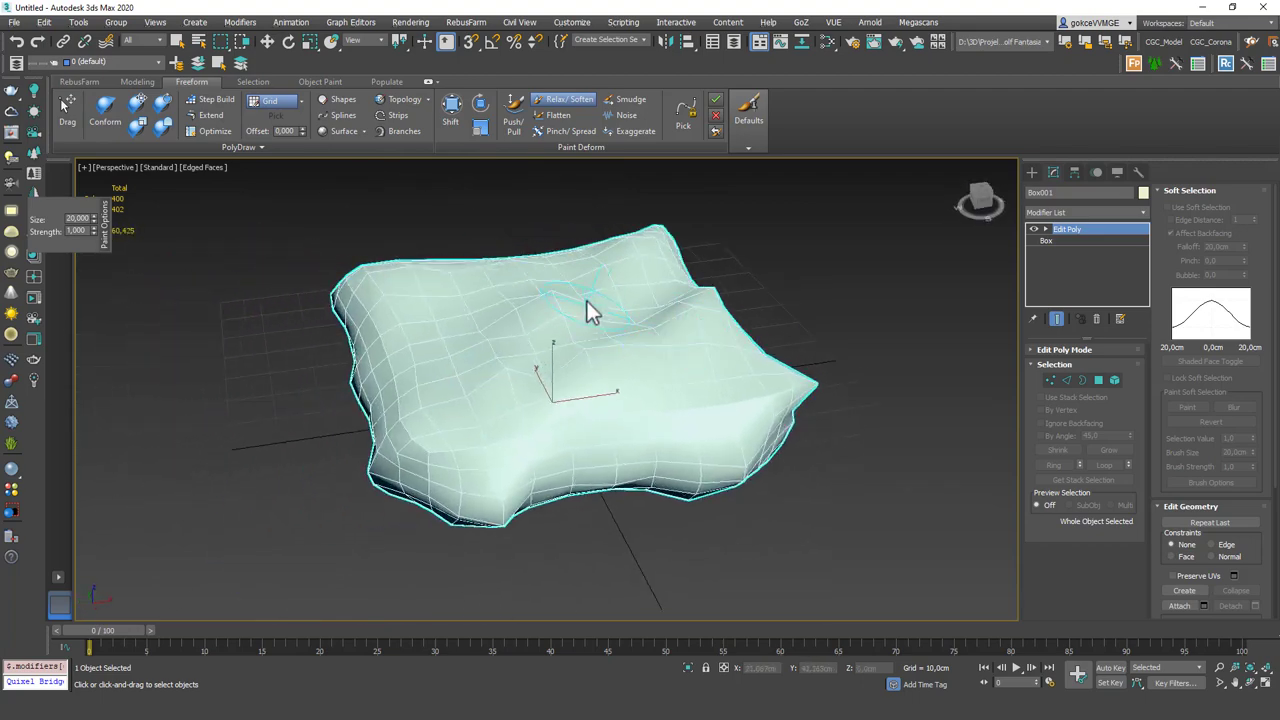
Flatten the peak in the middle of the mesh's top surface with the Flatten brush, and move the Paint Options panel clear of the statistics
{"action": "scroll", "coordinate": [587, 301], "scroll_direction": "up", "scroll_amount": 3}
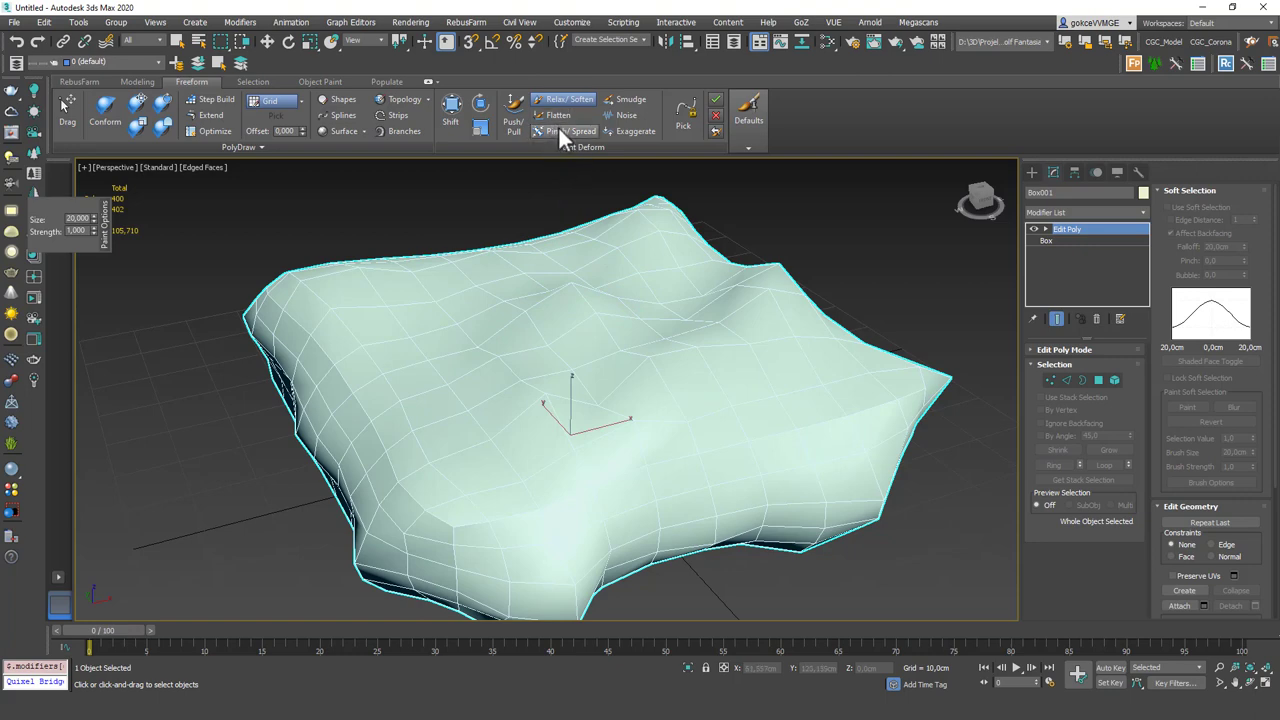
{"action": "mouse_move", "coordinate": [571, 316]}
{"action": "left_mouse_down"}
{"action": "mouse_move", "coordinate": [554, 334]}
{"action": "mouse_move", "coordinate": [646, 374]}
{"action": "mouse_move", "coordinate": [695, 372]}
{"action": "mouse_move", "coordinate": [466, 323]}
{"action": "mouse_move", "coordinate": [511, 300]}
{"action": "left_mouse_up"}
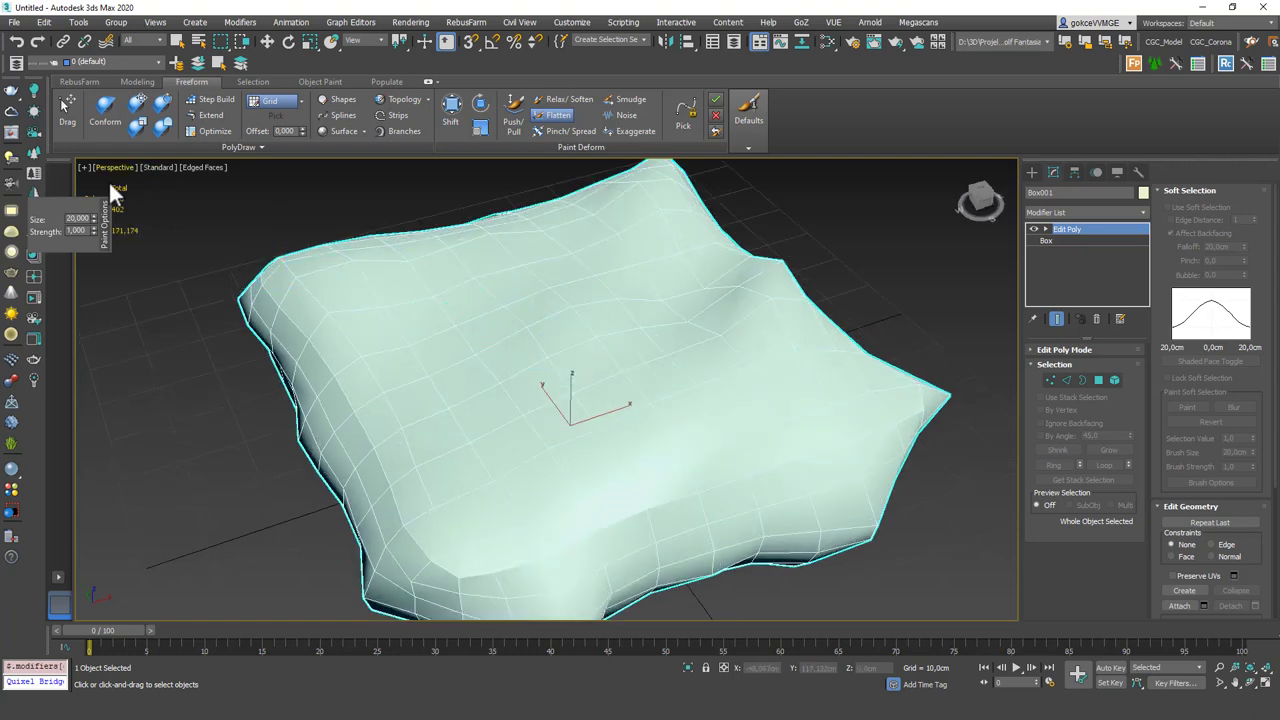
{"action": "mouse_move", "coordinate": [116, 205]}
{"action": "left_mouse_down"}
{"action": "mouse_move", "coordinate": [278, 190]}
{"action": "mouse_move", "coordinate": [856, 212]}
{"action": "mouse_move", "coordinate": [888, 176]}
{"action": "mouse_move", "coordinate": [924, 181]}
{"action": "left_mouse_up"}
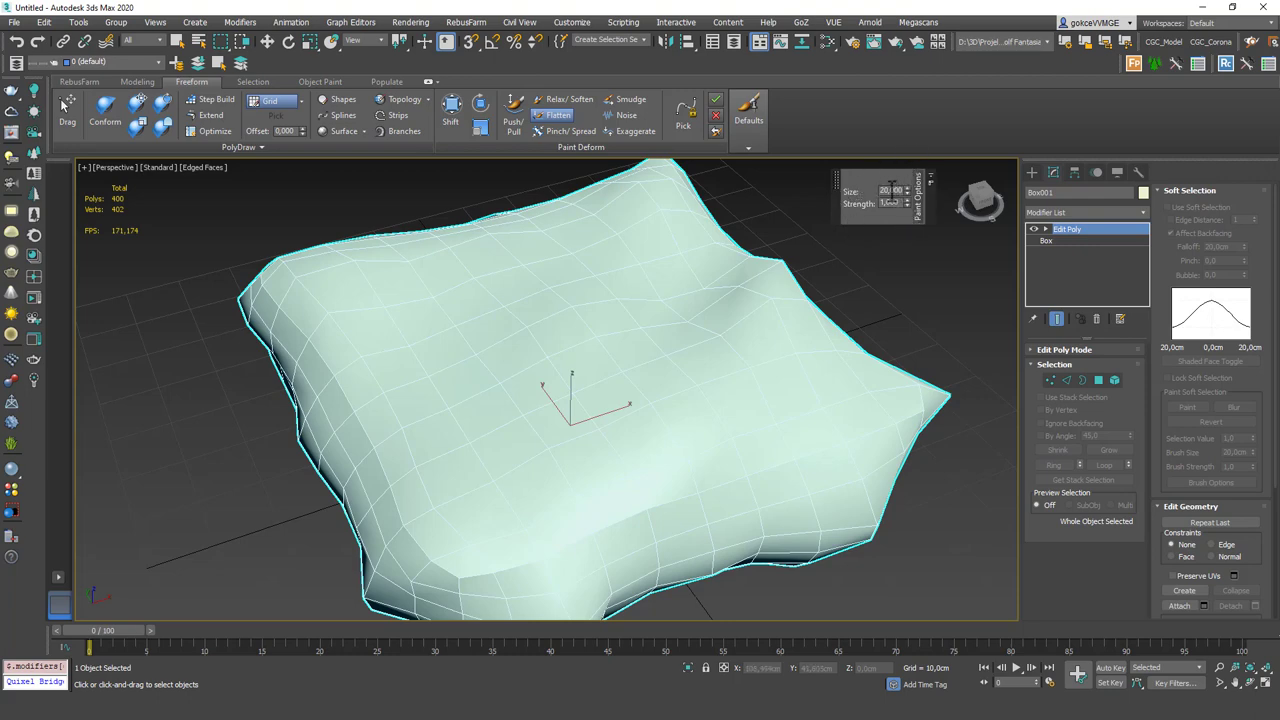
Set the Flatten brush size to 40 and level the remaining unevenness across the mesh's top surface
{"action": "double_click", "coordinate": [889, 190]}
{"action": "type", "text": "40"}
{"action": "key", "text": "Return"}
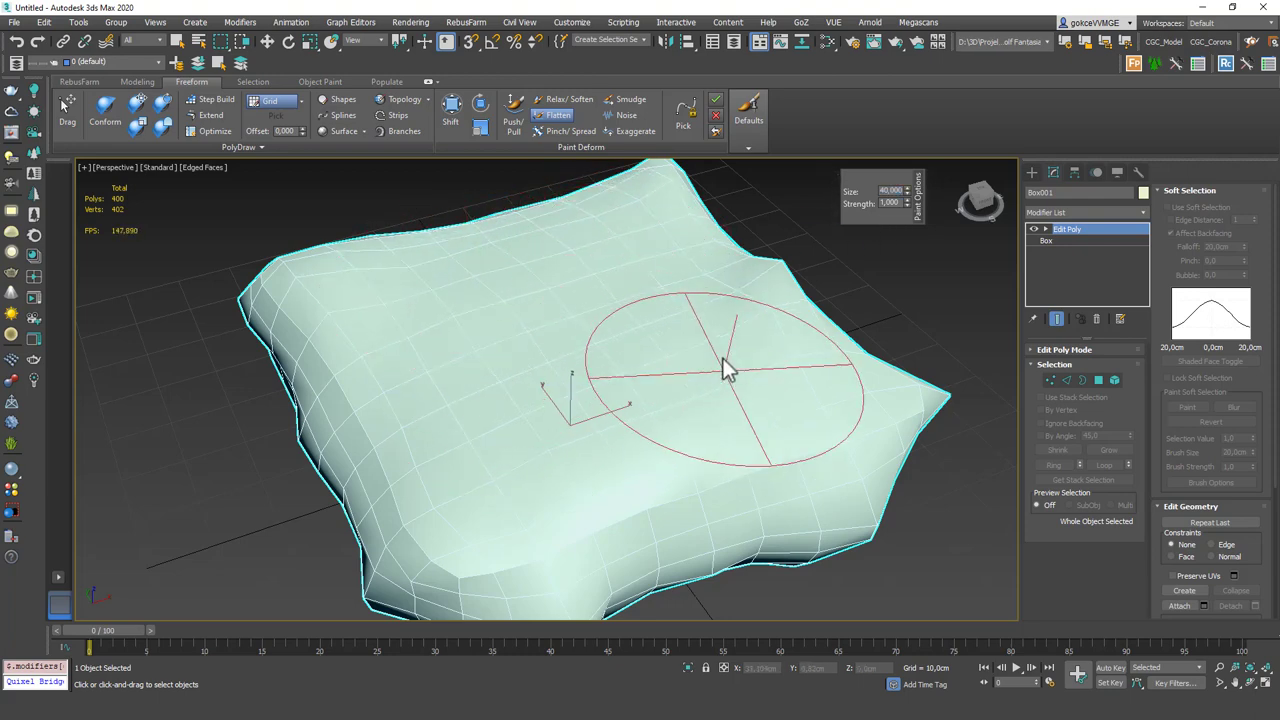
{"action": "left_click_drag", "start_coordinate": [809, 366], "coordinate": [622, 310]}
{"action": "scroll", "coordinate": [623, 308], "scroll_direction": "down", "scroll_amount": 3}
{"action": "middle_click_drag", "start_coordinate": [623, 308], "coordinate": [646, 255], "text": "alt"}
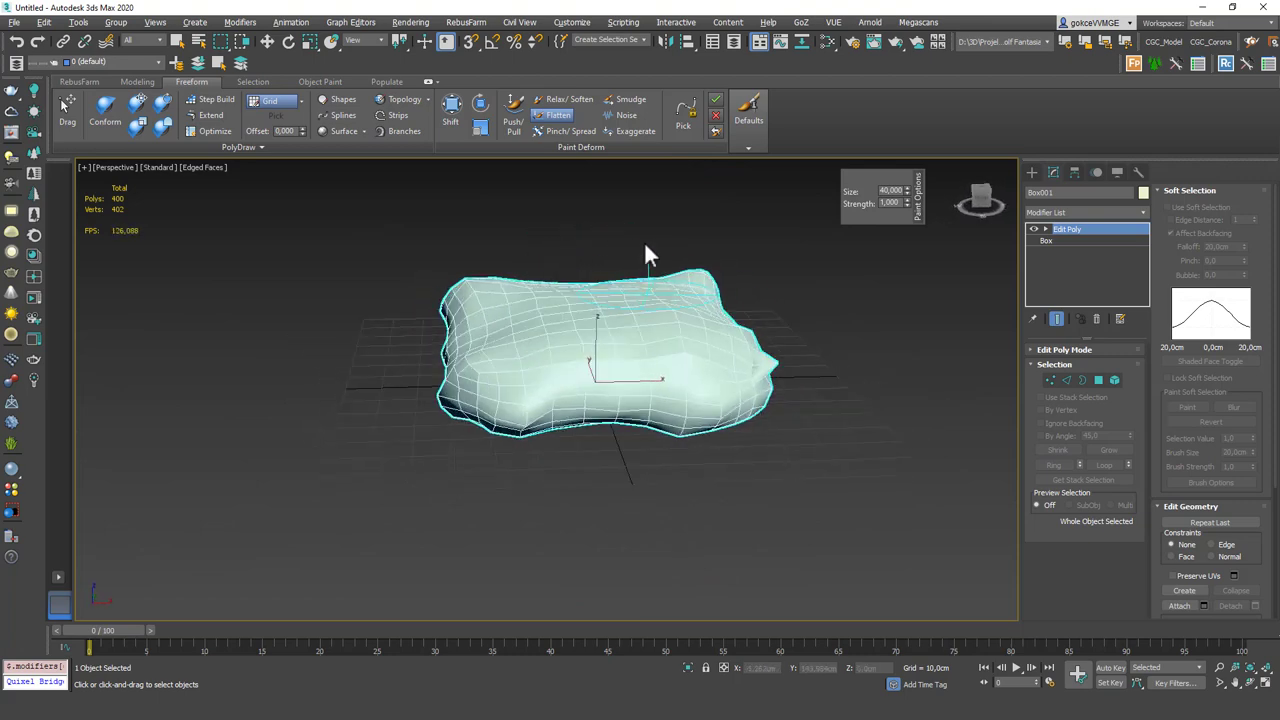
Try flattening the mesh's top surface with a much larger Flatten brush, and undo the last two strokes
{"action": "left_click", "coordinate": [886, 191]}
{"action": "key", "text": "Return"}
{"action": "left_click_drag", "start_coordinate": [608, 306], "coordinate": [618, 298]}
{"action": "mouse_move", "coordinate": [620, 297]}
{"action": "middle_mouse_down", "text": "alt"}
{"action": "mouse_move", "coordinate": [617, 342]}
{"action": "mouse_move", "coordinate": [606, 332]}
{"action": "middle_mouse_up", "text": "alt"}
{"action": "left_click_drag", "start_coordinate": [606, 332], "coordinate": [580, 328]}
{"action": "key", "text": "ctrl+z"}
{"action": "key", "text": "ctrl+z"}
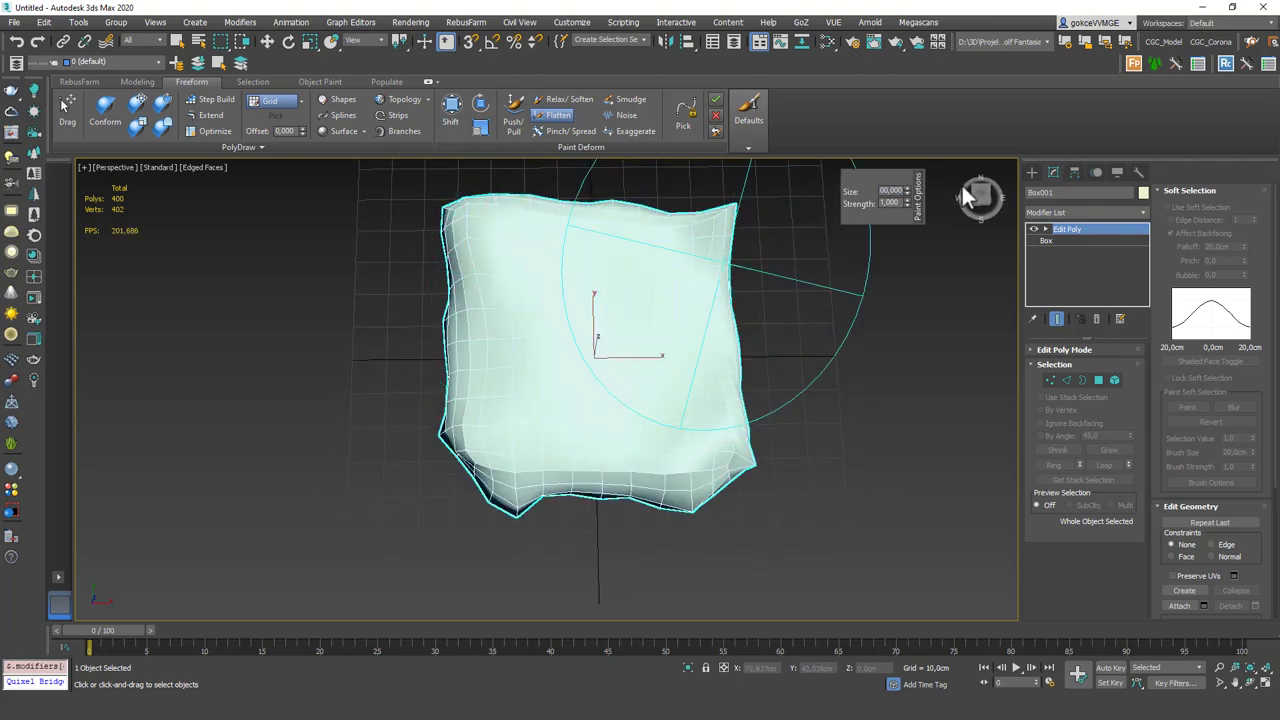
Return the brush size to 40 and try pulling the mesh's front corner together with the Pinch/Spread brush
{"action": "mouse_move", "coordinate": [557, 334]}
{"action": "middle_mouse_down", "text": "alt"}
{"action": "mouse_move", "coordinate": [566, 251]}
{"action": "mouse_move", "coordinate": [566, 280]}
{"action": "middle_mouse_up", "text": "alt"}
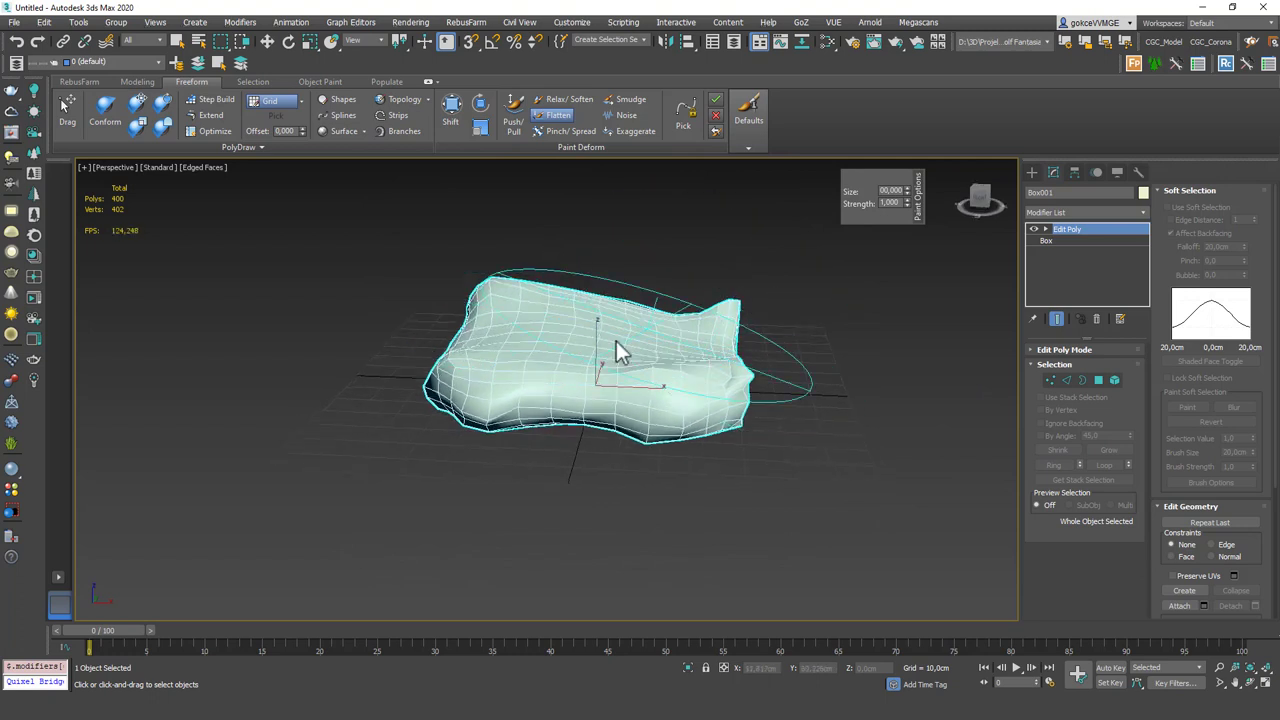
{"action": "double_click", "coordinate": [894, 189]}
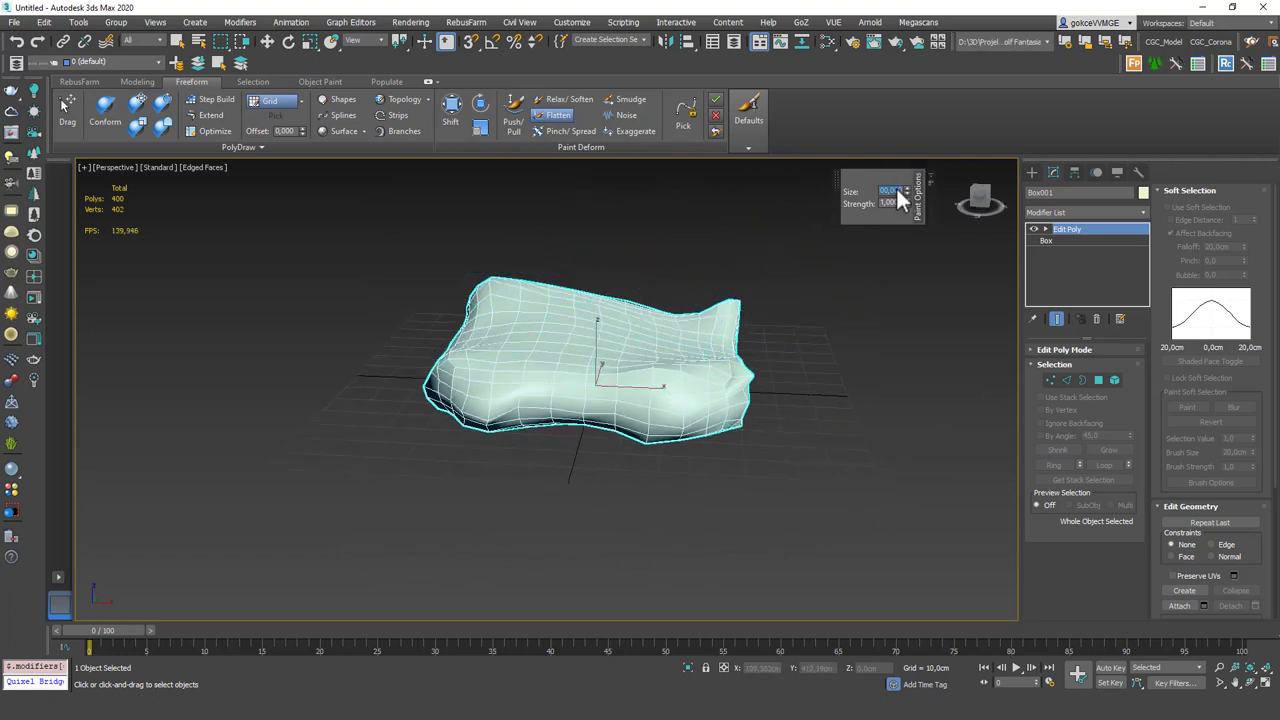
{"action": "type", "text": "40"}
{"action": "key", "text": "Return"}
{"action": "middle_click_drag", "start_coordinate": [590, 352], "coordinate": [585, 250], "text": "alt"}
{"action": "left_click", "coordinate": [570, 133]}
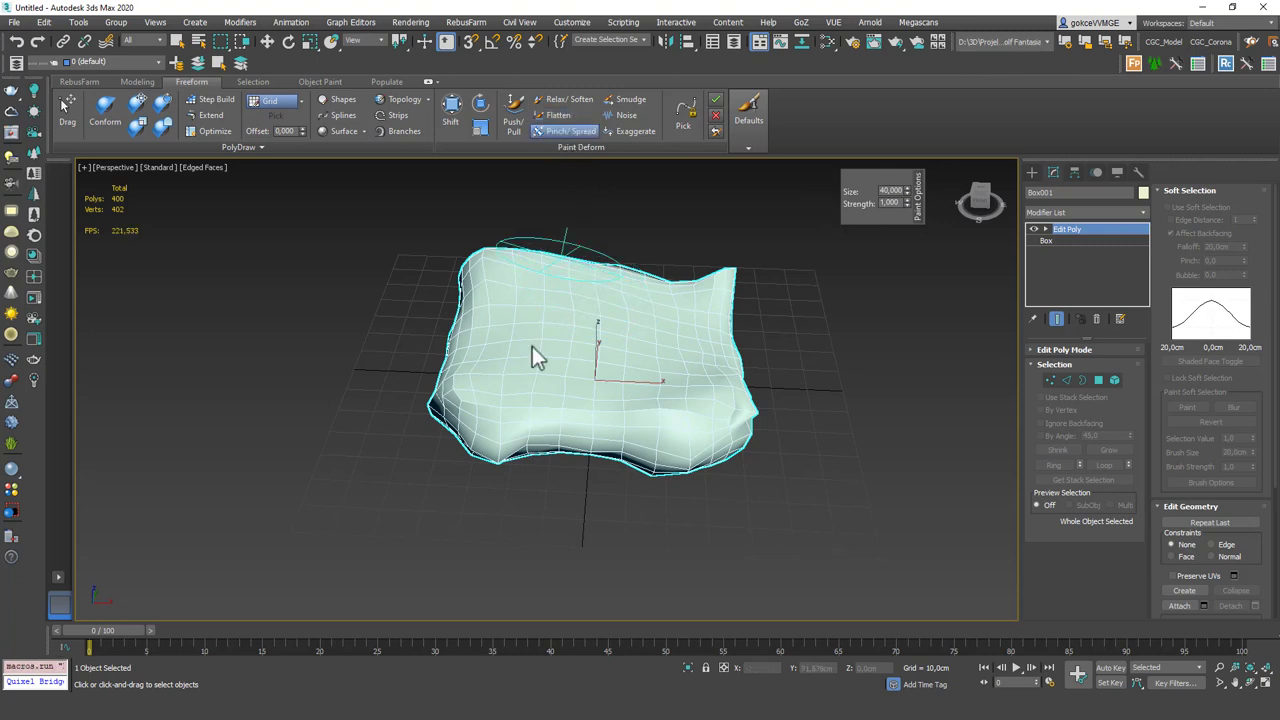
{"action": "middle_click_drag", "start_coordinate": [500, 464], "coordinate": [483, 434], "text": "alt"}
{"action": "left_click_drag", "start_coordinate": [483, 434], "coordinate": [505, 430]}
{"action": "middle_click_drag", "start_coordinate": [490, 436], "coordinate": [504, 407], "text": "alt"}
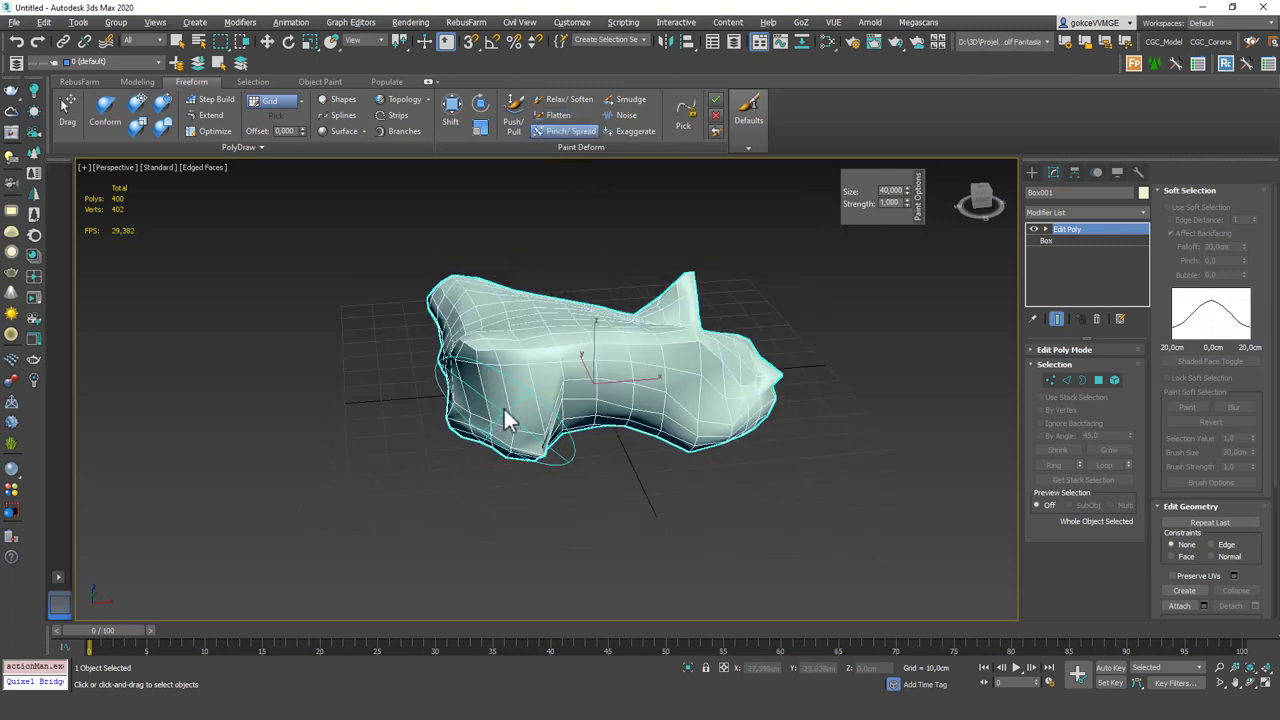
Try the Pinch/Spread brush along the mesh's front side face, far corner and top surface
{"action": "scroll", "coordinate": [504, 385], "scroll_direction": "up", "scroll_amount": 2}
{"action": "mouse_move", "coordinate": [504, 375]}
{"action": "left_mouse_down"}
{"action": "mouse_move", "coordinate": [481, 414]}
{"action": "mouse_move", "coordinate": [466, 409]}
{"action": "mouse_move", "coordinate": [514, 391]}
{"action": "mouse_move", "coordinate": [566, 409]}
{"action": "left_mouse_up"}
{"action": "middle_click_drag", "start_coordinate": [566, 409], "coordinate": [632, 368], "text": "alt"}
{"action": "mouse_move", "coordinate": [632, 368]}
{"action": "left_mouse_down"}
{"action": "mouse_move", "coordinate": [646, 389]}
{"action": "mouse_move", "coordinate": [780, 371]}
{"action": "mouse_move", "coordinate": [784, 395]}
{"action": "mouse_move", "coordinate": [785, 370]}
{"action": "left_mouse_up"}
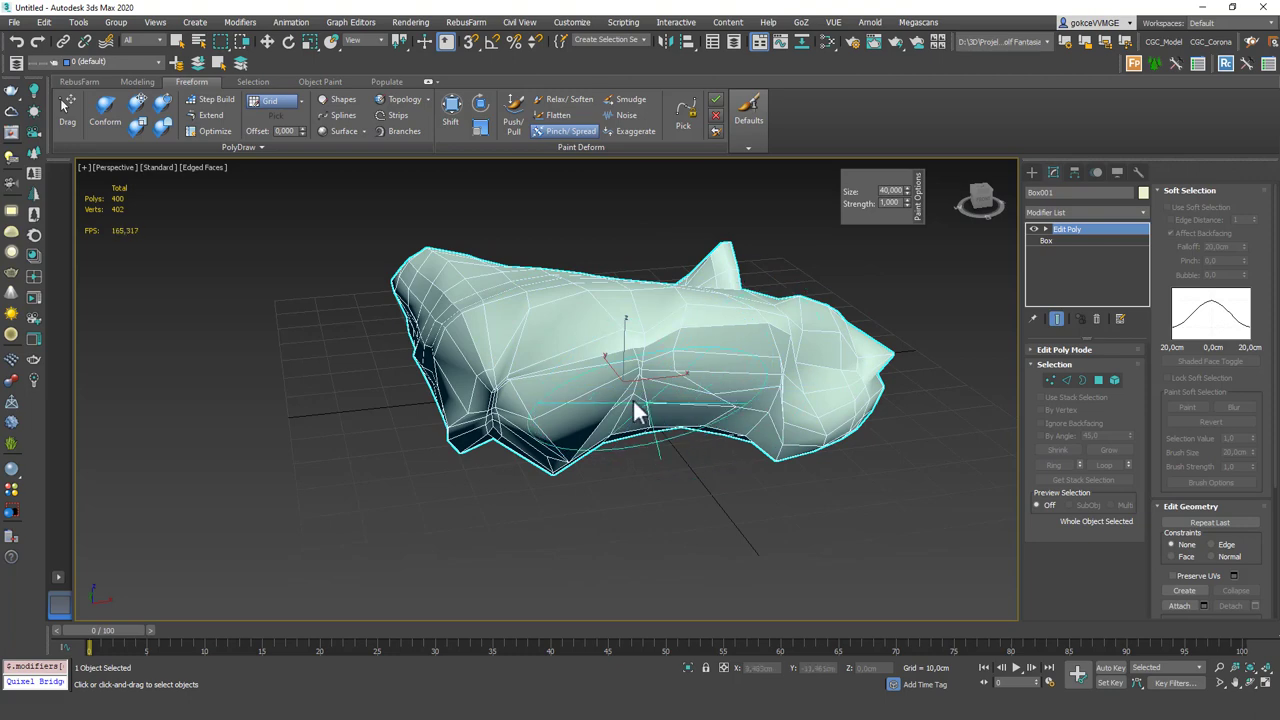
{"action": "mouse_move", "coordinate": [640, 380]}
{"action": "left_mouse_down"}
{"action": "mouse_move", "coordinate": [641, 368]}
{"action": "mouse_move", "coordinate": [662, 371]}
{"action": "left_mouse_up"}
{"action": "mouse_move", "coordinate": [662, 371]}
{"action": "middle_mouse_down", "text": "alt"}
{"action": "mouse_move", "coordinate": [731, 352]}
{"action": "mouse_move", "coordinate": [618, 372]}
{"action": "mouse_move", "coordinate": [622, 358]}
{"action": "mouse_move", "coordinate": [691, 337]}
{"action": "mouse_move", "coordinate": [659, 364]}
{"action": "middle_mouse_up", "text": "alt"}
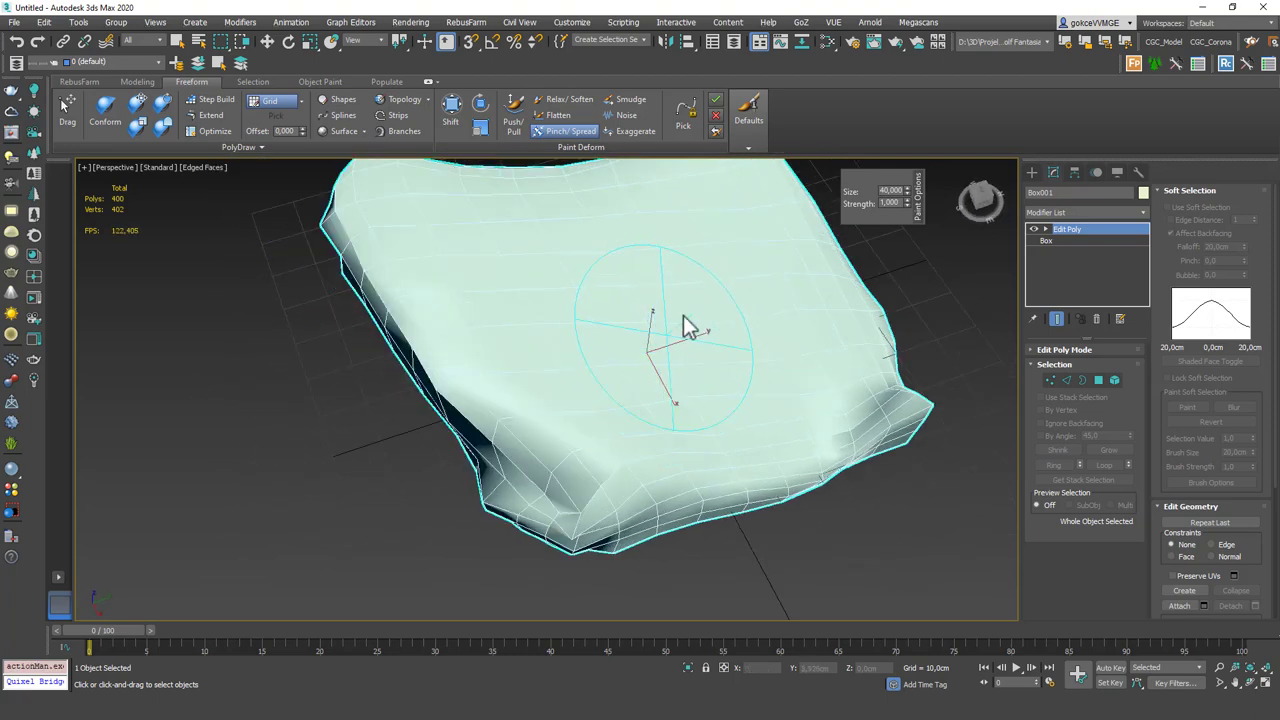
{"action": "mouse_move", "coordinate": [683, 316]}
{"action": "left_mouse_down"}
{"action": "mouse_move", "coordinate": [654, 289]}
{"action": "mouse_move", "coordinate": [663, 314]}
{"action": "left_mouse_up"}
{"action": "mouse_move", "coordinate": [663, 314]}
{"action": "middle_mouse_down", "text": "alt"}
{"action": "mouse_move", "coordinate": [675, 298]}
{"action": "mouse_move", "coordinate": [634, 306]}
{"action": "mouse_move", "coordinate": [637, 330]}
{"action": "middle_mouse_up", "text": "alt"}
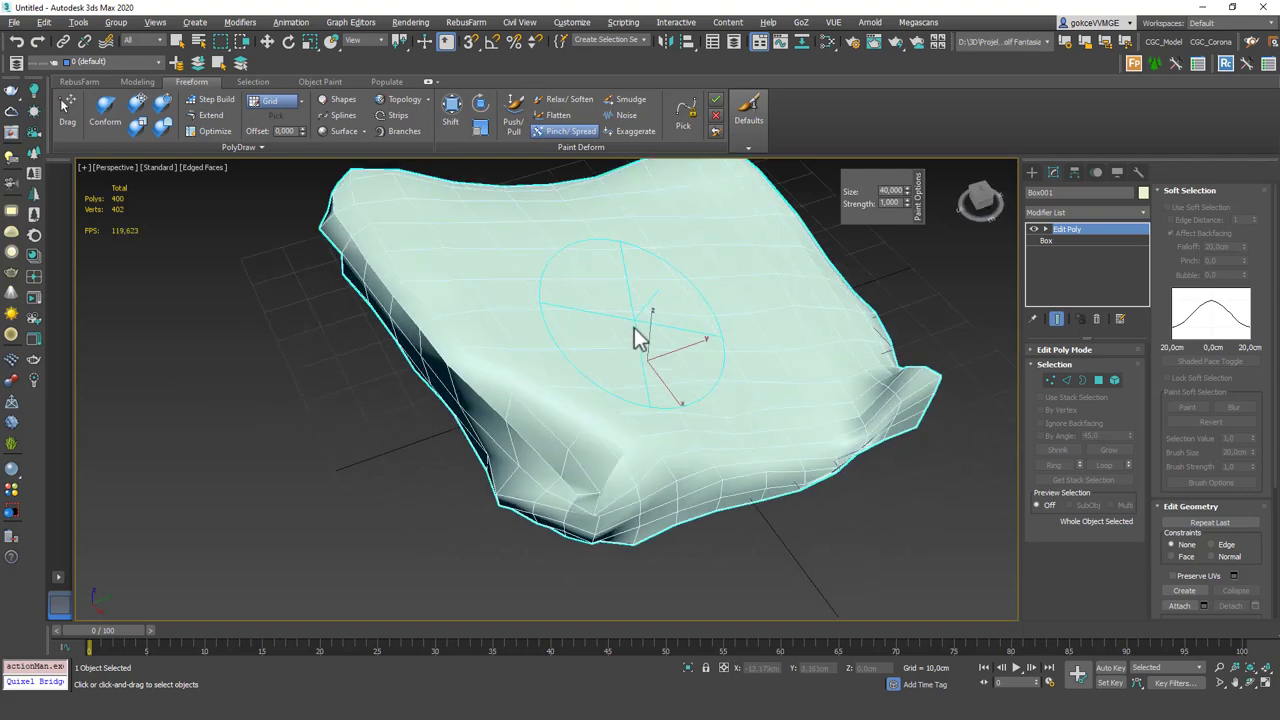
Try stretching the mesh's corners and side edge outward and distorting the middle of its top with the Smudge brush
{"action": "left_click", "coordinate": [635, 101]}
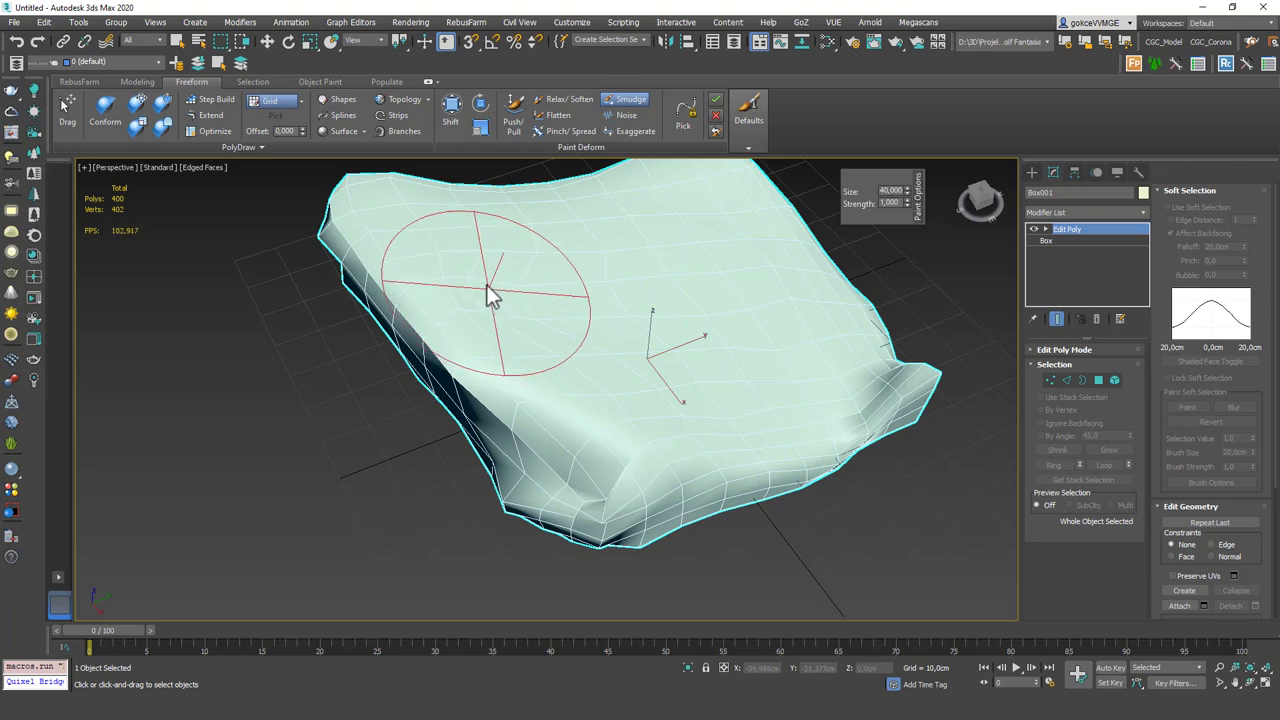
{"action": "left_click_drag", "start_coordinate": [490, 295], "coordinate": [354, 200]}
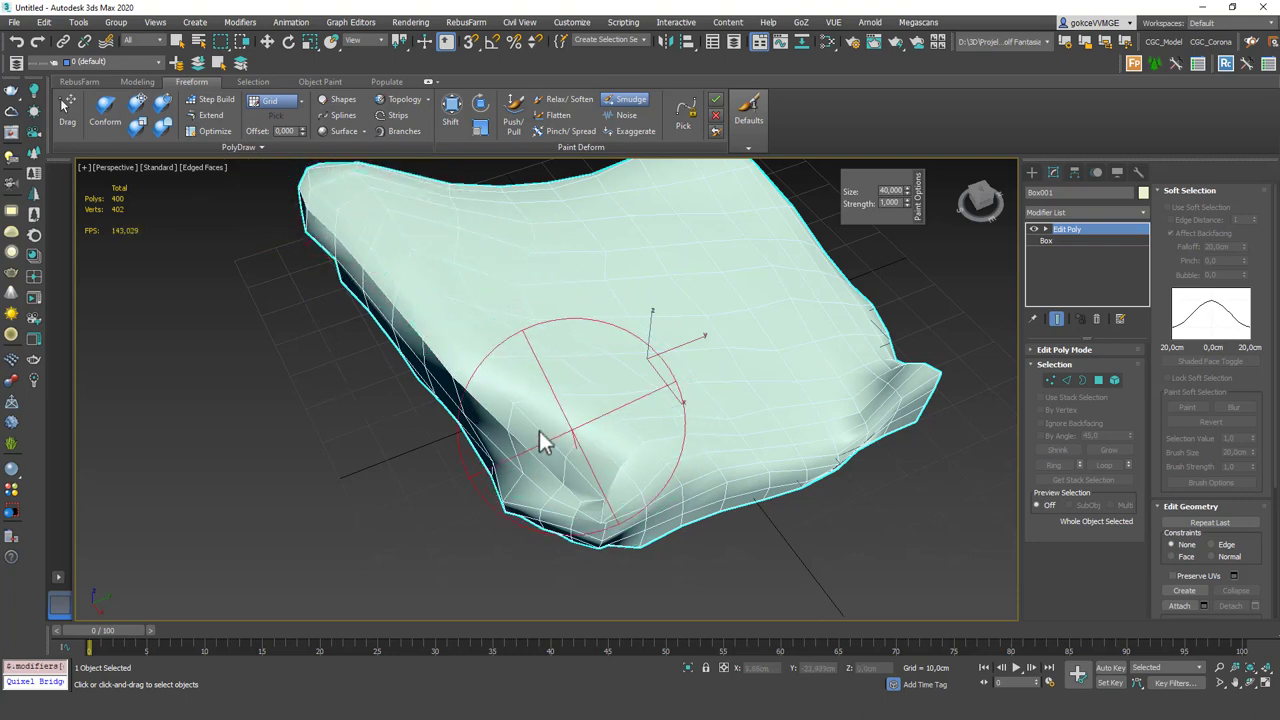
{"action": "left_click_drag", "start_coordinate": [540, 443], "coordinate": [345, 458]}
{"action": "mouse_move", "coordinate": [671, 461]}
{"action": "left_mouse_down"}
{"action": "mouse_move", "coordinate": [809, 431]}
{"action": "mouse_move", "coordinate": [861, 398]}
{"action": "left_mouse_up"}
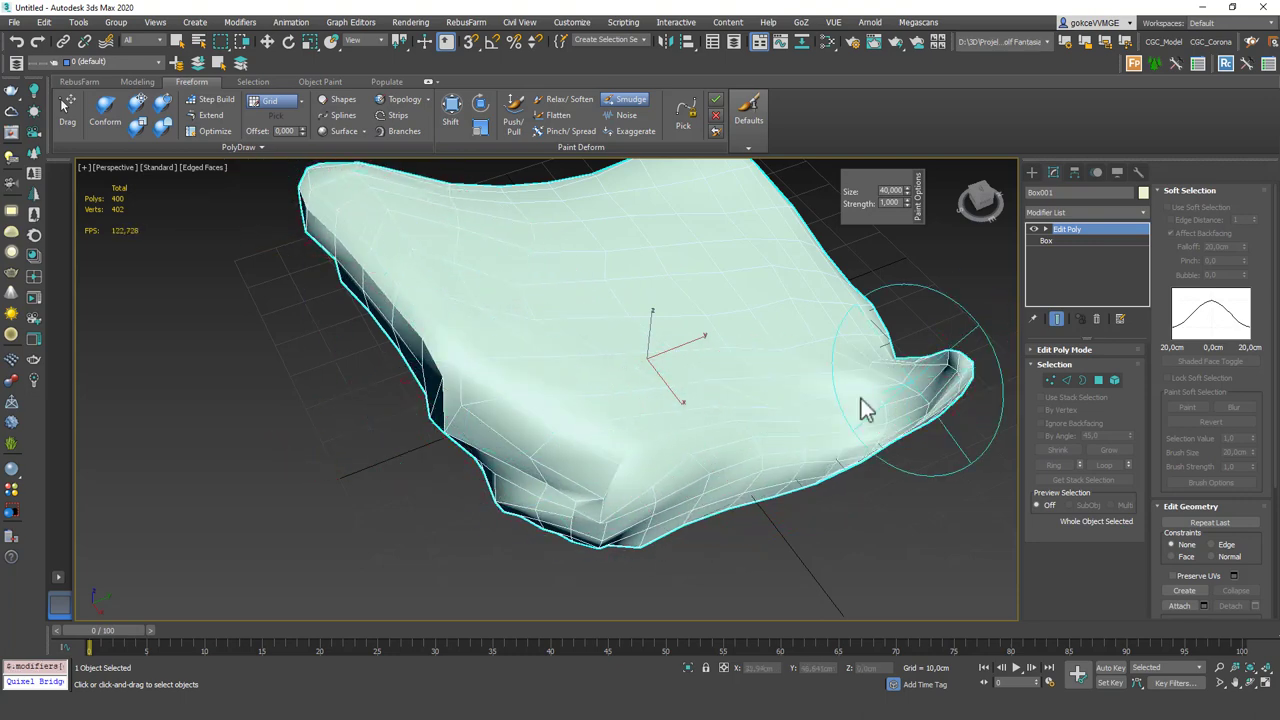
{"action": "mouse_move", "coordinate": [648, 350]}
{"action": "left_mouse_down"}
{"action": "mouse_move", "coordinate": [677, 297]}
{"action": "mouse_move", "coordinate": [783, 340]}
{"action": "mouse_move", "coordinate": [674, 291]}
{"action": "mouse_move", "coordinate": [685, 290]}
{"action": "left_mouse_up"}
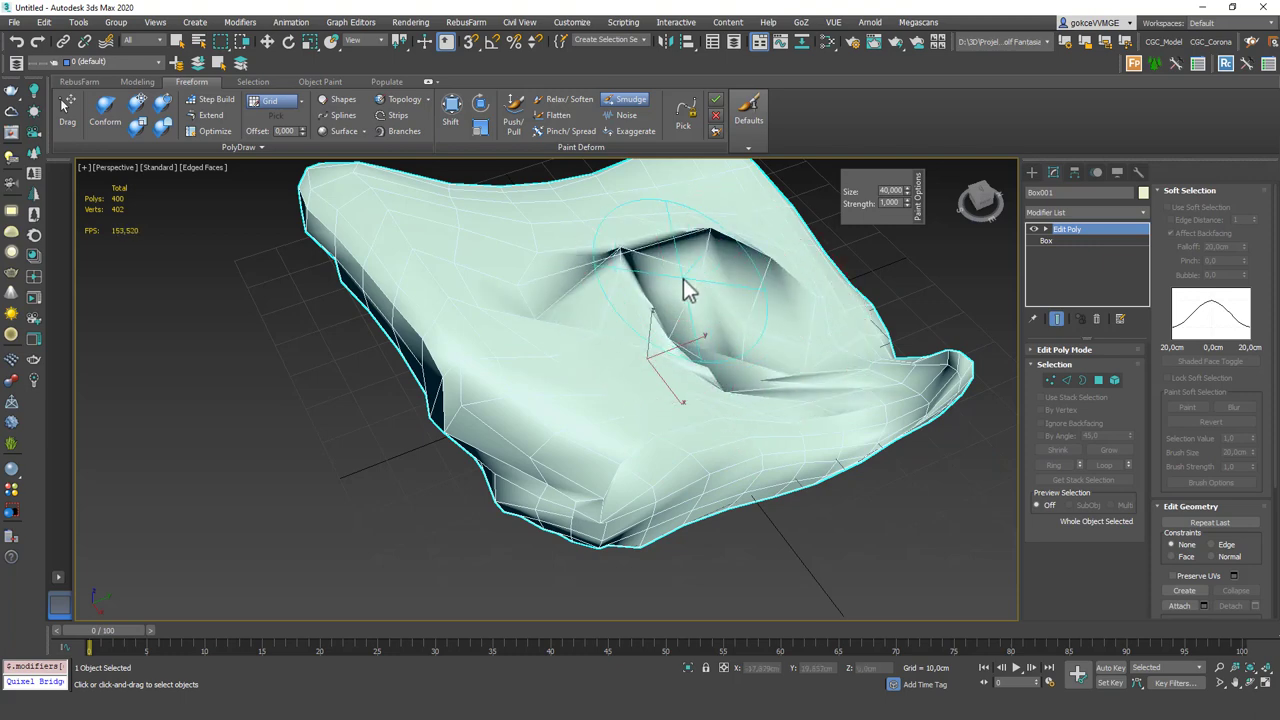
Undo the Smudge strokes and the earlier Pinch/Spread deformations on the mesh
{"action": "key", "text": "ctrl+z"}
{"action": "key", "text": "ctrl+z"}
{"action": "key", "text": "ctrl+z"}
{"action": "key", "text": "ctrl+z"}
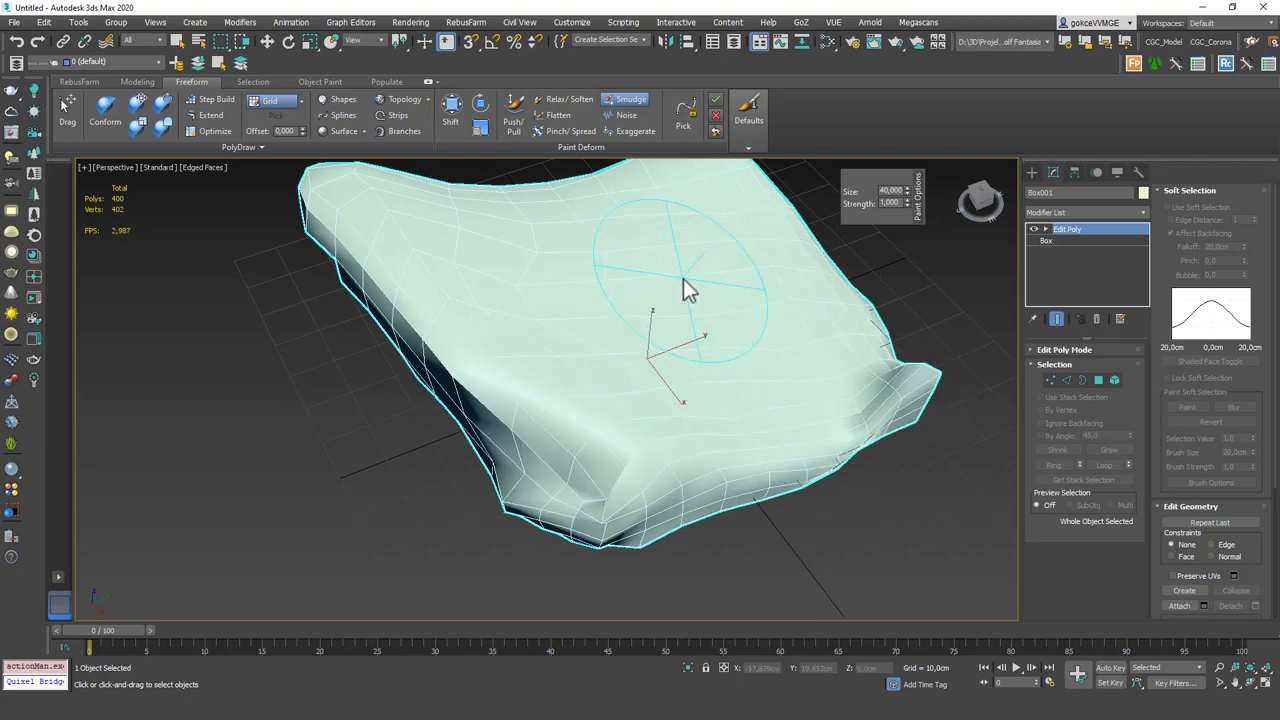
{"action": "key", "text": "ctrl+z"}
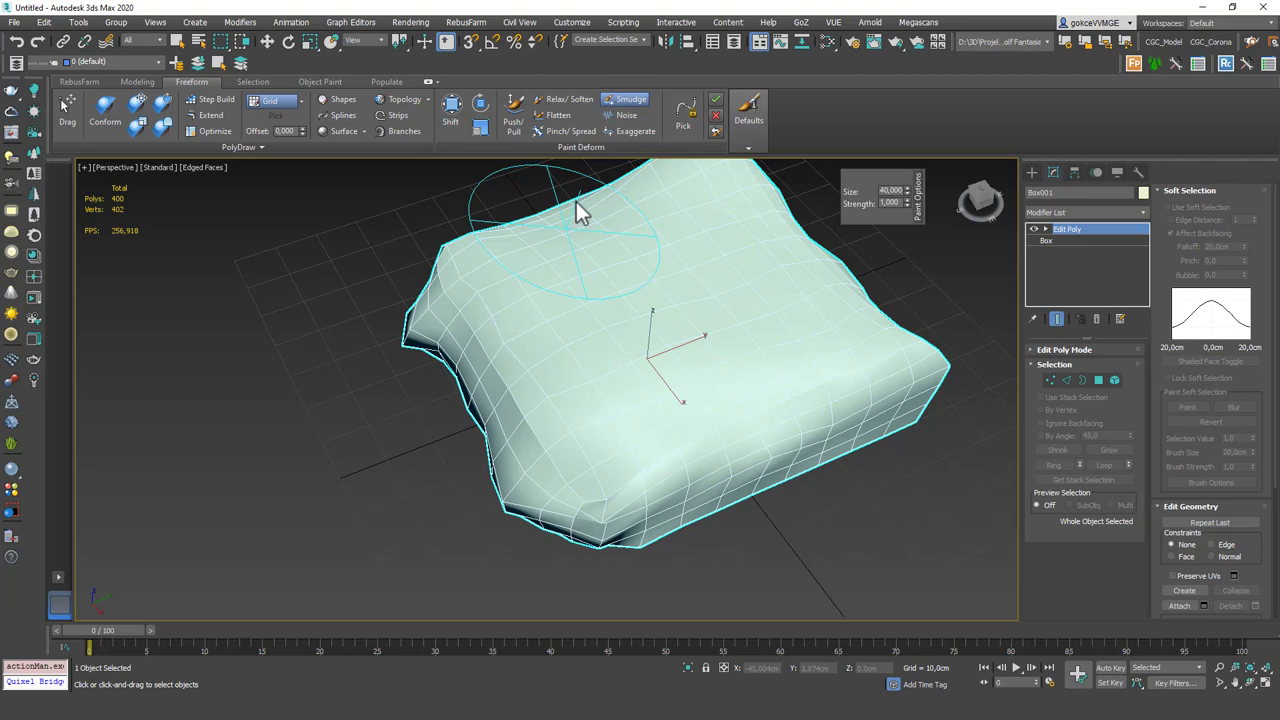
Roughen the mesh's top surface with the Noise brush, try it on the side face as well, and undo that last stroke
{"action": "left_click", "coordinate": [627, 116]}
{"action": "mouse_move", "coordinate": [666, 322]}
{"action": "left_mouse_down"}
{"action": "mouse_move", "coordinate": [669, 285]}
{"action": "mouse_move", "coordinate": [692, 303]}
{"action": "left_mouse_up"}
{"action": "mouse_move", "coordinate": [720, 310]}
{"action": "middle_mouse_down", "text": "alt"}
{"action": "mouse_move", "coordinate": [789, 289]}
{"action": "mouse_move", "coordinate": [791, 257]}
{"action": "mouse_move", "coordinate": [791, 354]}
{"action": "middle_mouse_up", "text": "alt"}
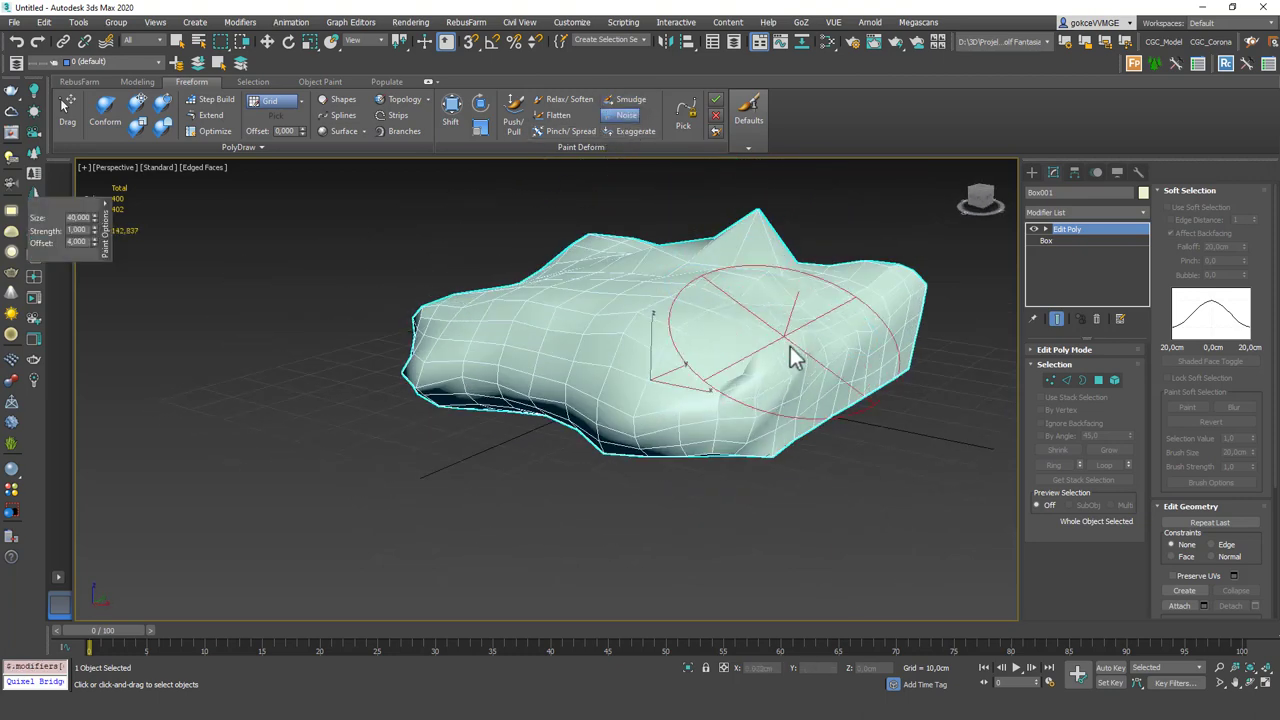
{"action": "left_click_drag", "start_coordinate": [848, 356], "coordinate": [789, 277]}
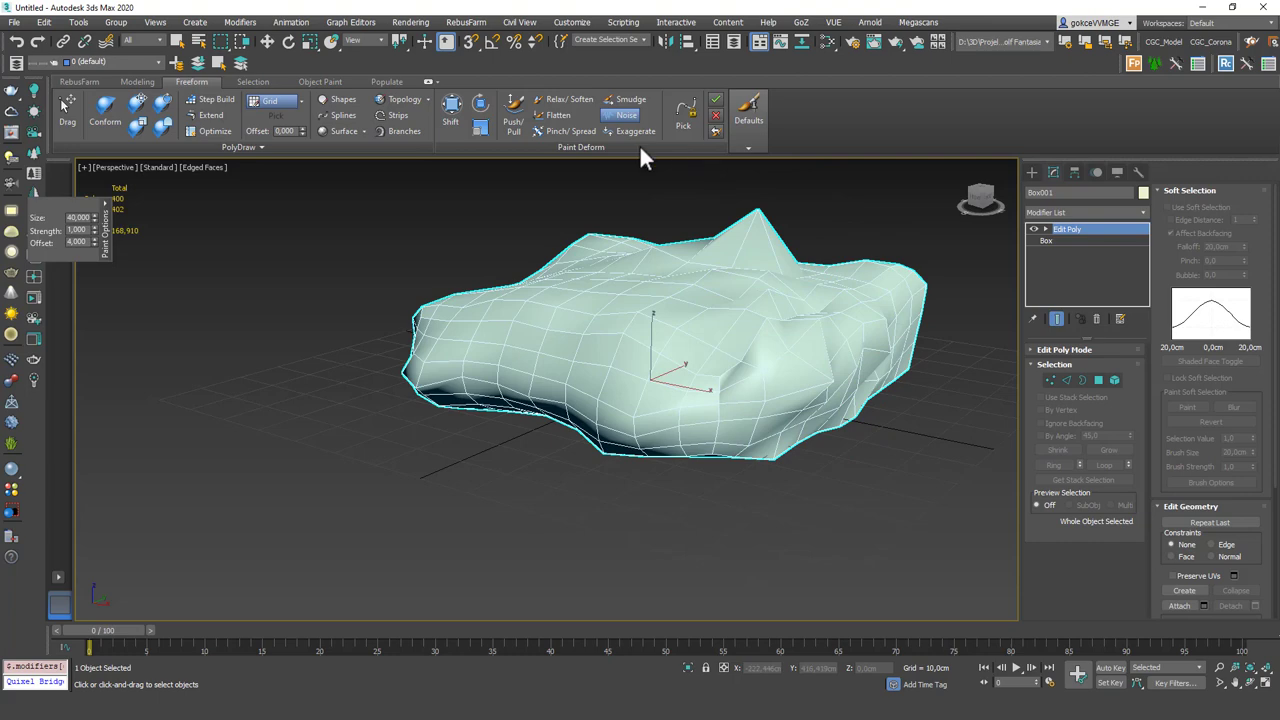
{"action": "key", "text": "ctrl+z"}
Grow a long curved, tapering branch out of the raised area on the mesh's top surface with the Branches tool
{"action": "middle_click_drag", "start_coordinate": [772, 284], "coordinate": [756, 222], "text": "alt"}
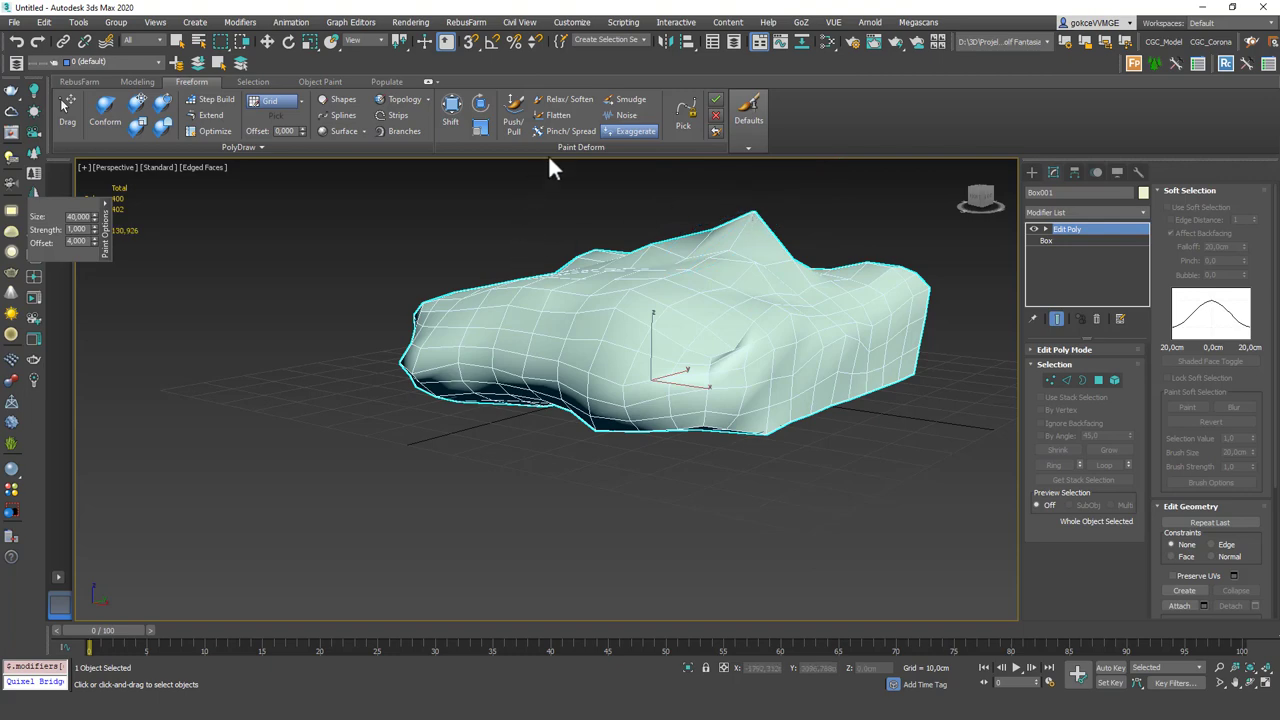
{"action": "middle_click_drag", "start_coordinate": [570, 218], "coordinate": [588, 322], "text": "alt"}
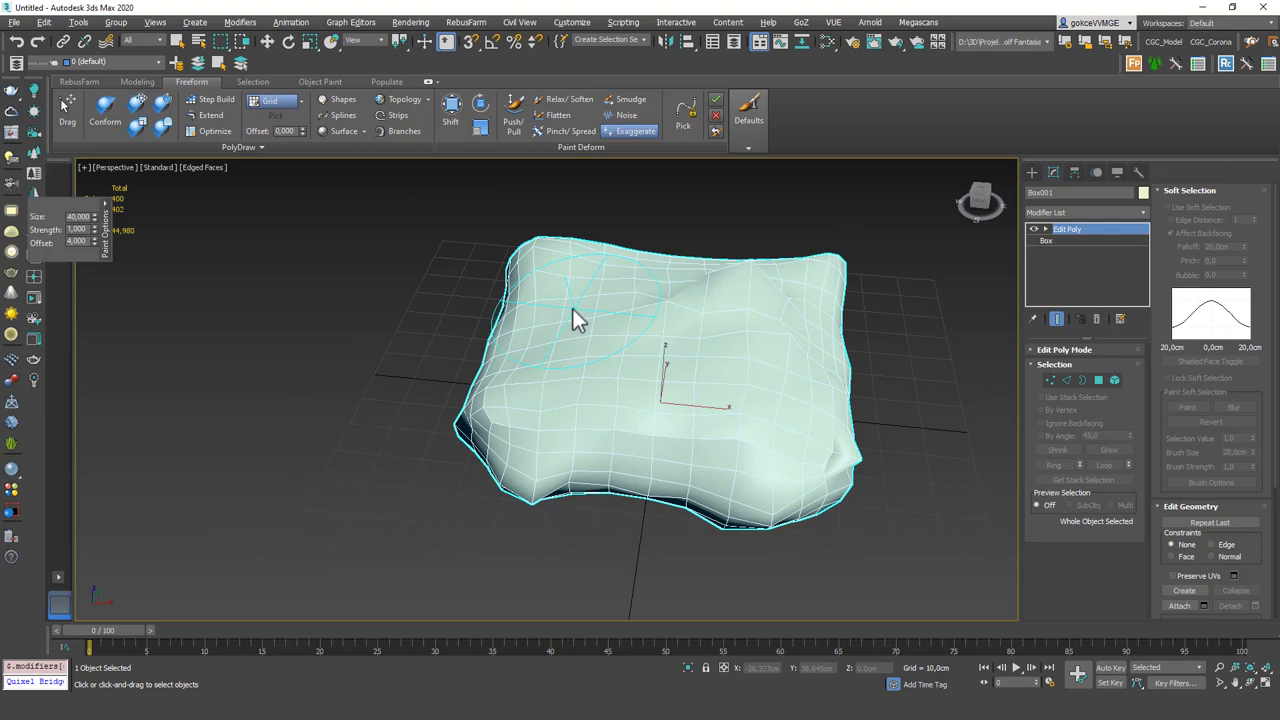
{"action": "left_click", "coordinate": [399, 130]}
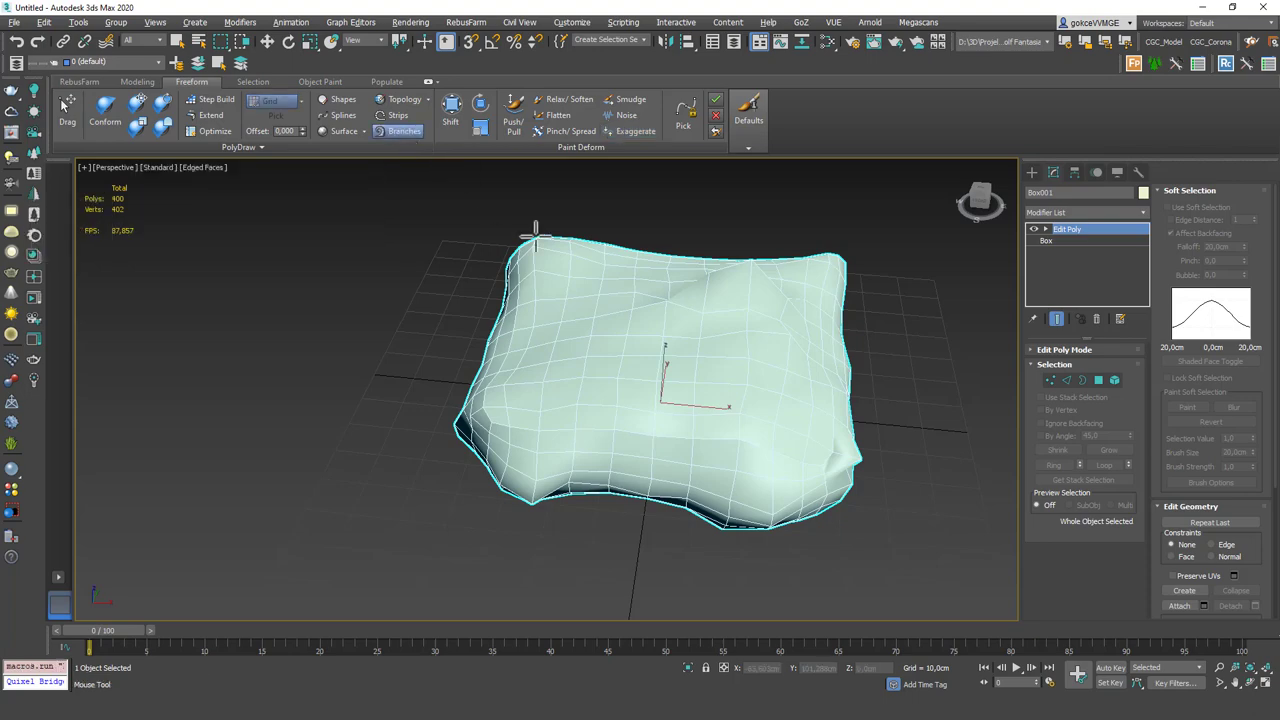
{"action": "middle_click_drag", "start_coordinate": [746, 350], "coordinate": [744, 320], "text": "alt"}
{"action": "mouse_move", "coordinate": [742, 308]}
{"action": "left_mouse_down"}
{"action": "mouse_move", "coordinate": [872, 192]}
{"action": "mouse_move", "coordinate": [898, 216]}
{"action": "left_mouse_up"}
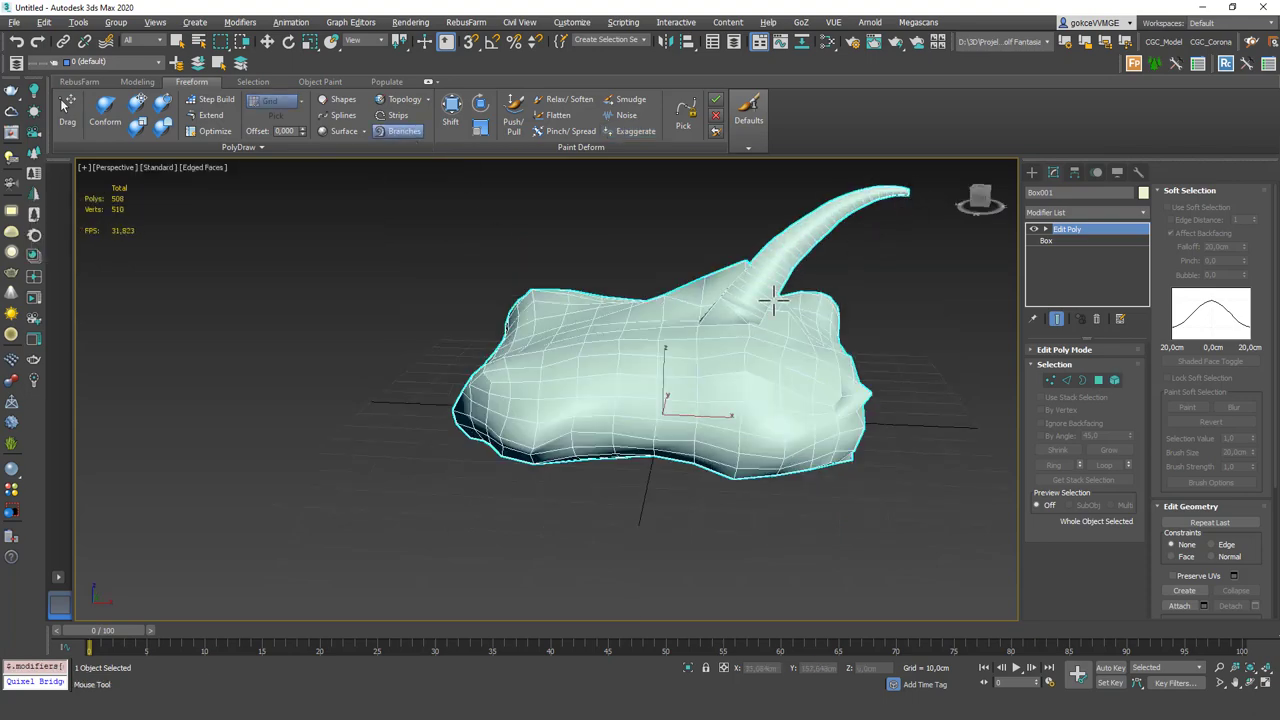
Grow four more curved branches from the mesh's top and front faces, fanning outward in different directions
{"action": "mouse_move", "coordinate": [898, 216]}
{"action": "middle_mouse_down", "text": "alt"}
{"action": "mouse_move", "coordinate": [690, 250]}
{"action": "mouse_move", "coordinate": [595, 320]}
{"action": "mouse_move", "coordinate": [634, 374]}
{"action": "mouse_move", "coordinate": [734, 351]}
{"action": "middle_mouse_up", "text": "alt"}
{"action": "scroll", "coordinate": [743, 325], "scroll_direction": "up", "scroll_amount": 4}
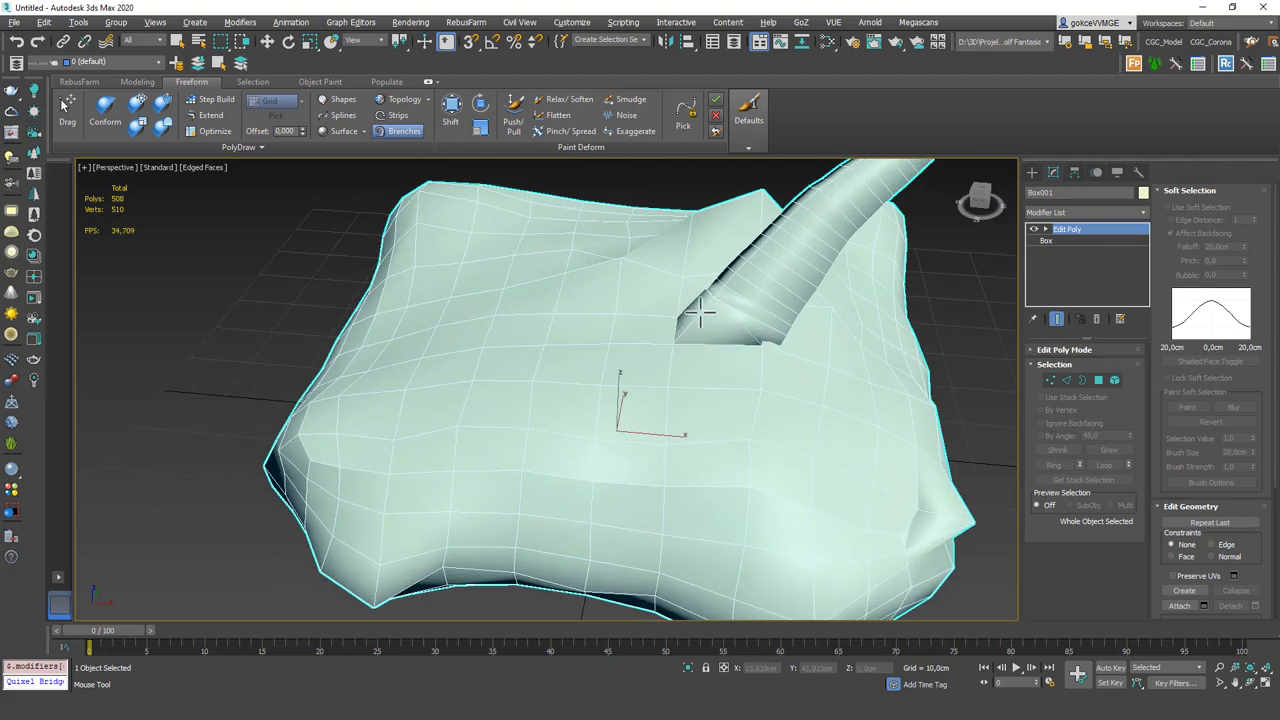
{"action": "scroll", "coordinate": [700, 313], "scroll_direction": "down", "scroll_amount": 4}
{"action": "middle_click_drag", "start_coordinate": [700, 313], "coordinate": [586, 297], "text": "alt"}
{"action": "left_click_drag", "start_coordinate": [586, 297], "coordinate": [488, 208]}
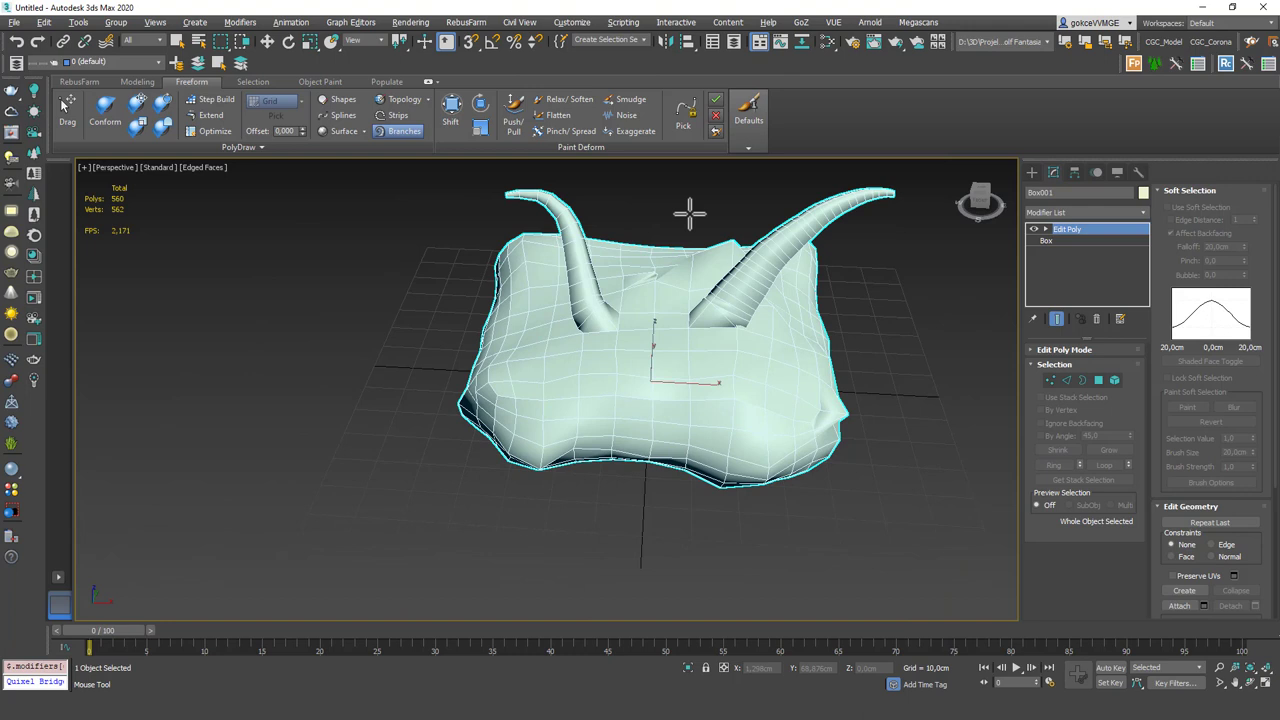
{"action": "left_click_drag", "start_coordinate": [652, 268], "coordinate": [714, 207]}
{"action": "left_click_drag", "start_coordinate": [531, 343], "coordinate": [413, 329]}
{"action": "left_click_drag", "start_coordinate": [640, 380], "coordinate": [790, 410]}
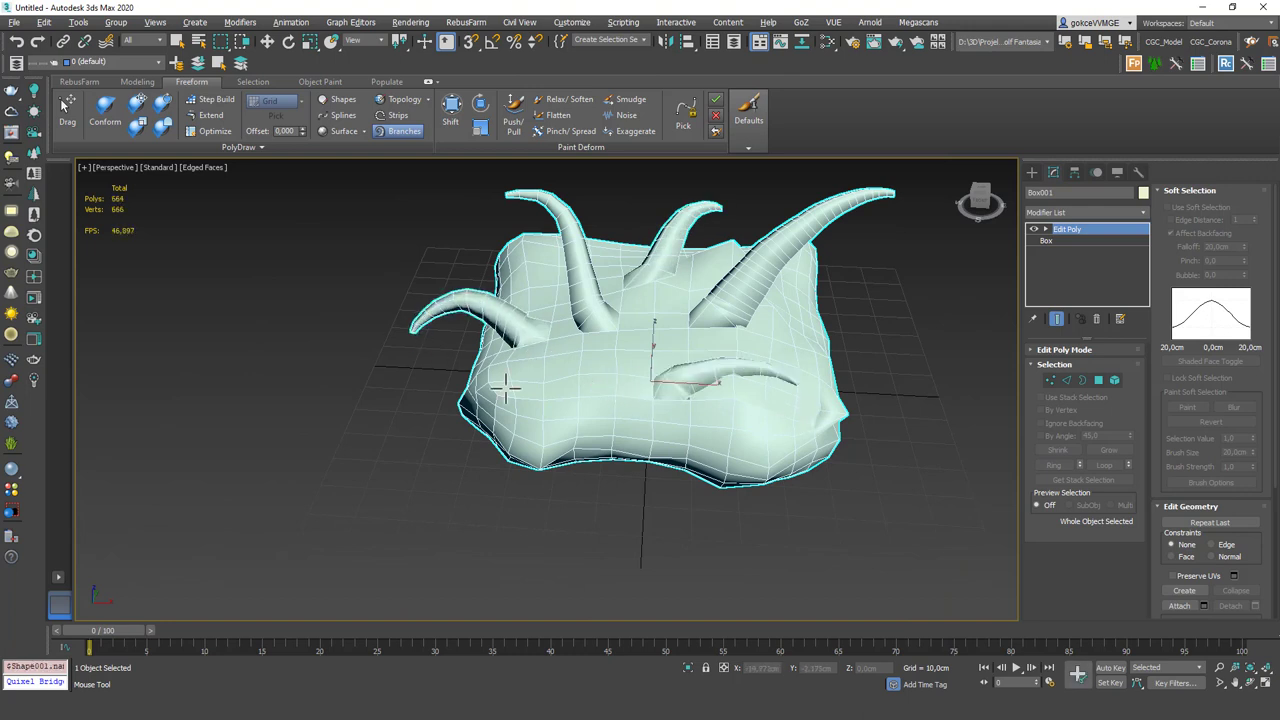
Grow four more tapering branches outward from the front and side faces of the mesh with the Branches tool
{"action": "left_click_drag", "start_coordinate": [505, 388], "coordinate": [450, 403]}
{"action": "left_click_drag", "start_coordinate": [835, 412], "coordinate": [950, 445]}
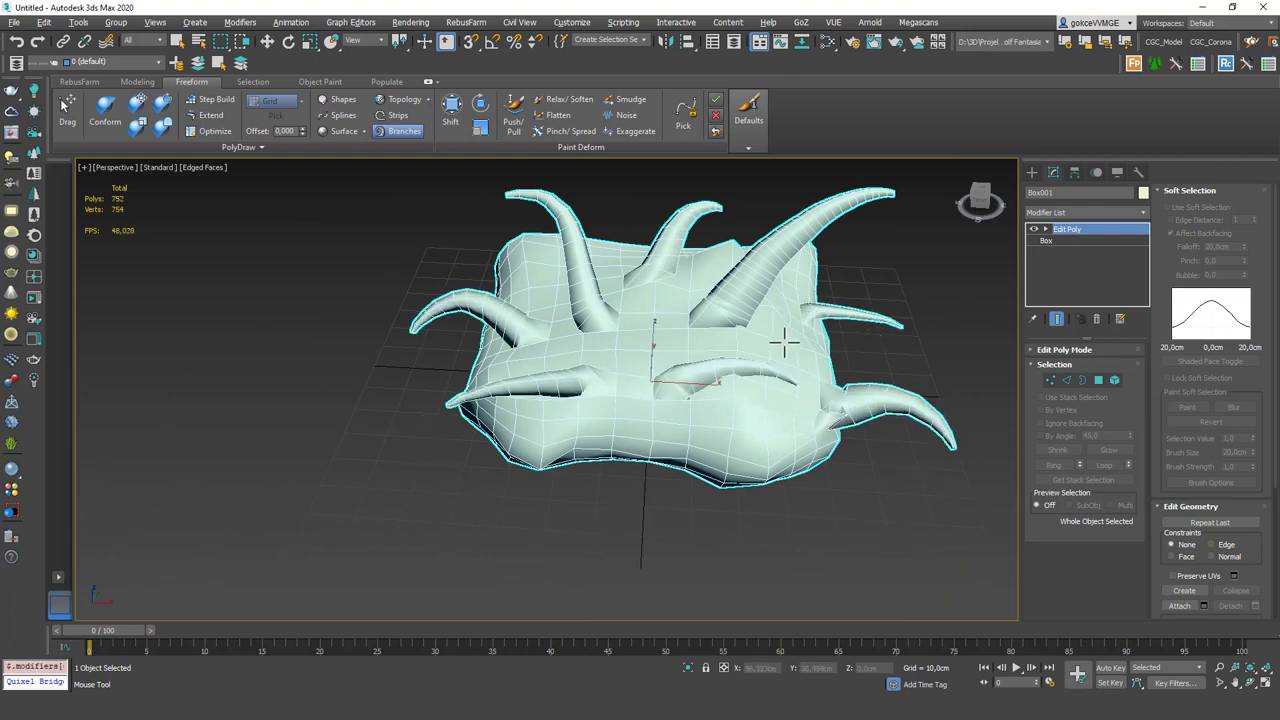
{"action": "left_click_drag", "start_coordinate": [810, 343], "coordinate": [900, 348]}
{"action": "left_click_drag", "start_coordinate": [805, 279], "coordinate": [922, 296]}
Grow three curved branches outward along the adjoining side of the mesh
{"action": "middle_click_drag", "start_coordinate": [774, 278], "coordinate": [680, 276], "text": "alt"}
{"action": "left_click_drag", "start_coordinate": [893, 338], "coordinate": [990, 342]}
{"action": "left_click_drag", "start_coordinate": [830, 306], "coordinate": [915, 290]}
{"action": "left_click_drag", "start_coordinate": [764, 281], "coordinate": [880, 264]}
{"action": "middle_click_drag", "start_coordinate": [775, 271], "coordinate": [654, 299], "text": "alt"}
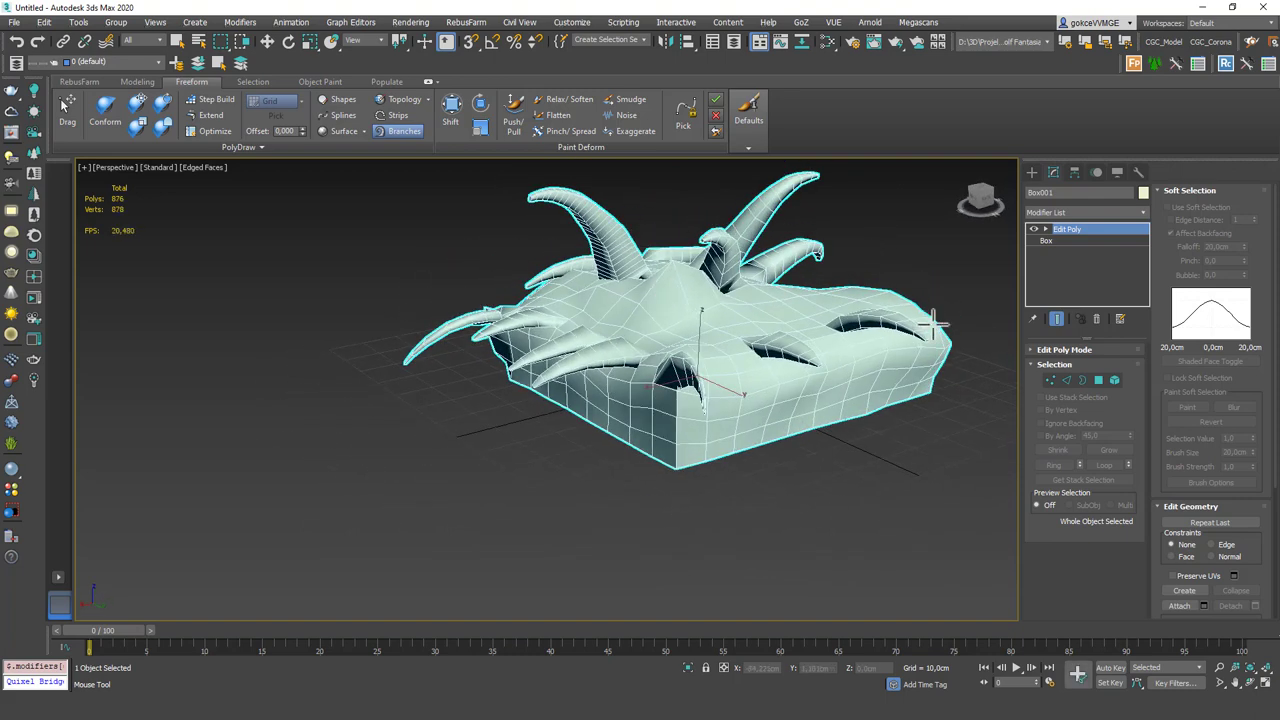
Grow larger branches around the mesh's far corner with the Branches tool and undo the last ones
{"action": "left_click_drag", "start_coordinate": [932, 323], "coordinate": [1012, 332]}
{"action": "left_click_drag", "start_coordinate": [834, 302], "coordinate": [856, 240]}
{"action": "left_click_drag", "start_coordinate": [896, 201], "coordinate": [898, 200]}
{"action": "middle_click_drag", "start_coordinate": [891, 303], "coordinate": [911, 308]}
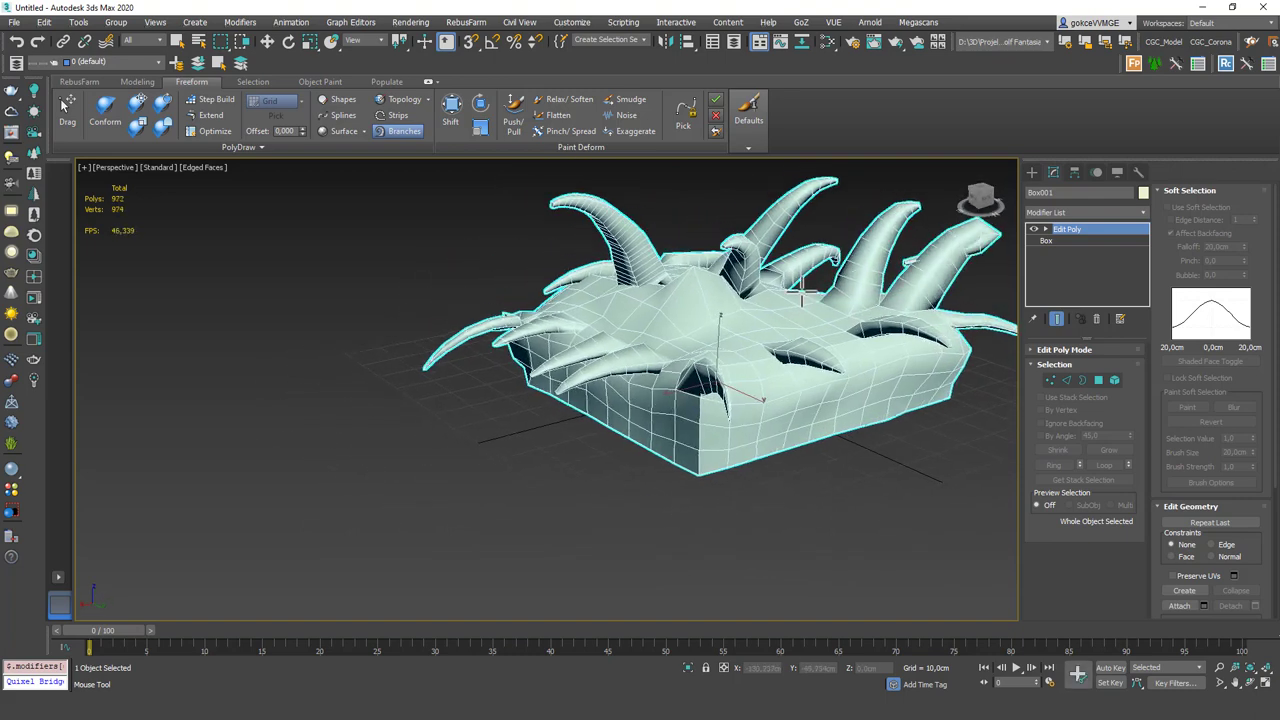
{"action": "mouse_move", "coordinate": [911, 308]}
{"action": "left_mouse_down"}
{"action": "mouse_move", "coordinate": [786, 314]}
{"action": "mouse_move", "coordinate": [822, 278]}
{"action": "left_mouse_up"}
{"action": "middle_click_drag", "start_coordinate": [786, 296], "coordinate": [655, 319]}
{"action": "left_click_drag", "start_coordinate": [664, 322], "coordinate": [802, 239]}
{"action": "right_click", "coordinate": [810, 232]}
{"action": "key", "text": "ctrl+z"}
{"action": "key", "text": "ctrl+z"}
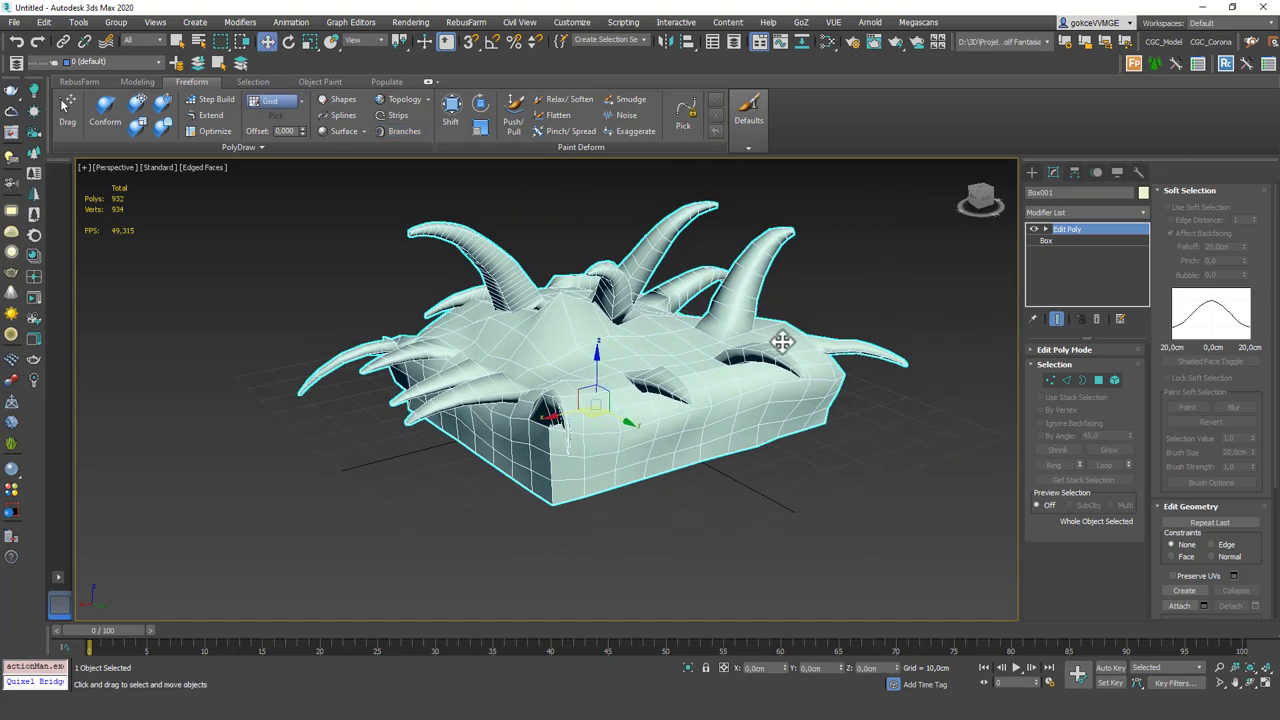
Regrow one curved branch near the mesh's far corner and draw a bent polygon strip on the grid beside the mesh
{"action": "left_click", "coordinate": [404, 131]}
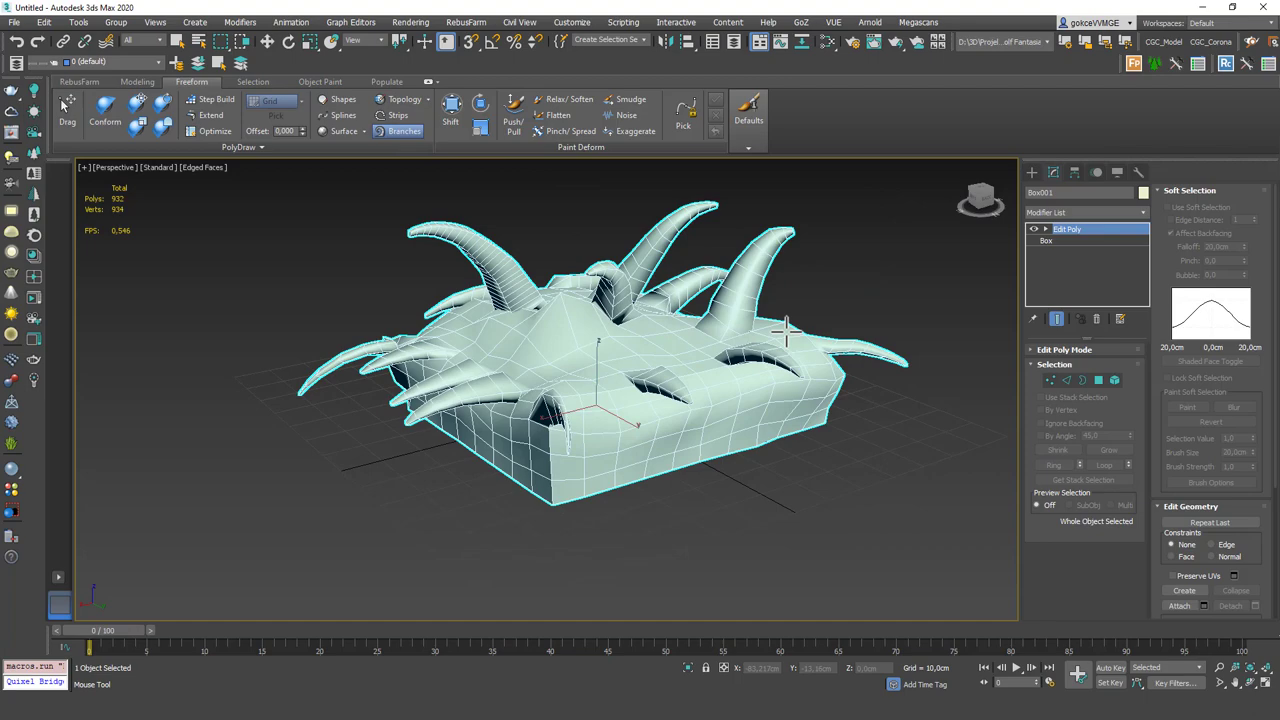
{"action": "left_click_drag", "start_coordinate": [786, 329], "coordinate": [885, 272]}
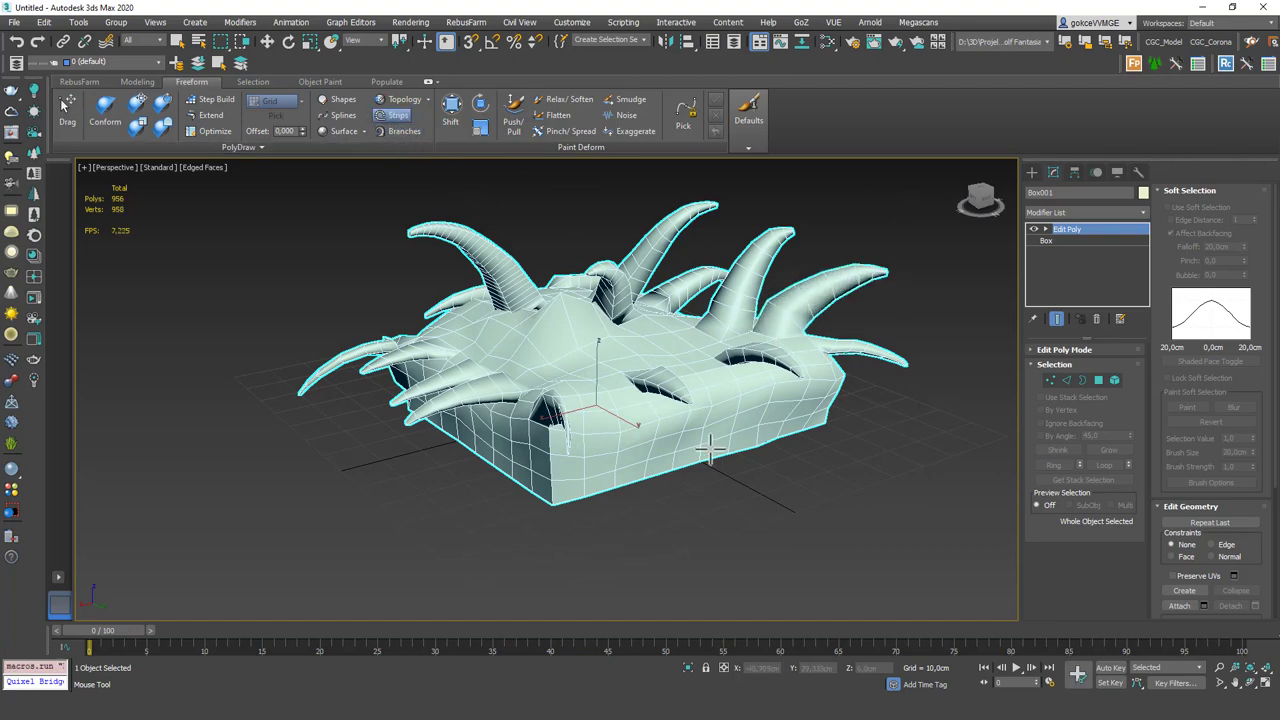
{"action": "left_click_drag", "start_coordinate": [779, 470], "coordinate": [945, 506]}
{"action": "middle_click_drag", "start_coordinate": [796, 486], "coordinate": [688, 388], "text": "alt"}
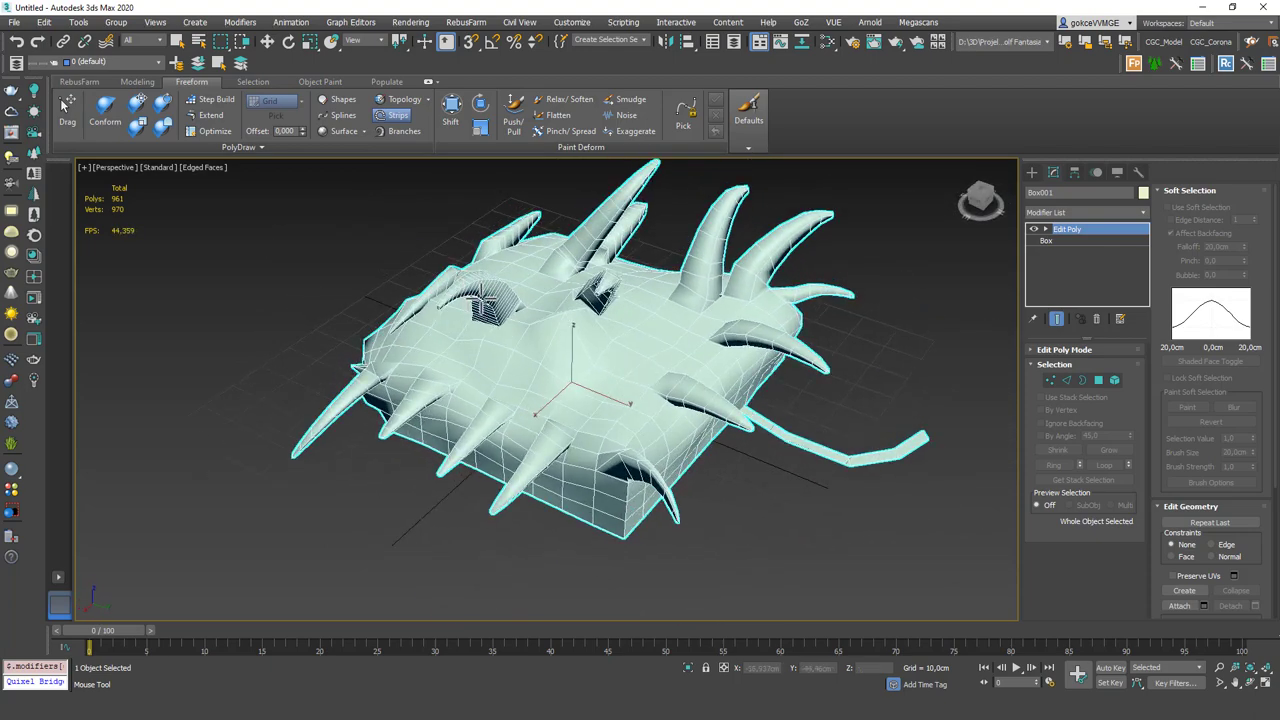
Undo the polygon strip and all the branches grown from the mesh
{"action": "key", "text": "w"}
{"action": "key", "text": "ctrl+z"}
{"action": "key", "text": "ctrl+z"}
{"action": "key", "text": "ctrl+z"}
{"action": "key", "text": "ctrl+z"}
{"action": "key", "text": "ctrl+z"}
{"action": "key", "text": "ctrl+z"}
{"action": "key", "text": "ctrl+z"}
{"action": "key", "text": "ctrl+z"}
{"action": "key", "text": "ctrl+z"}
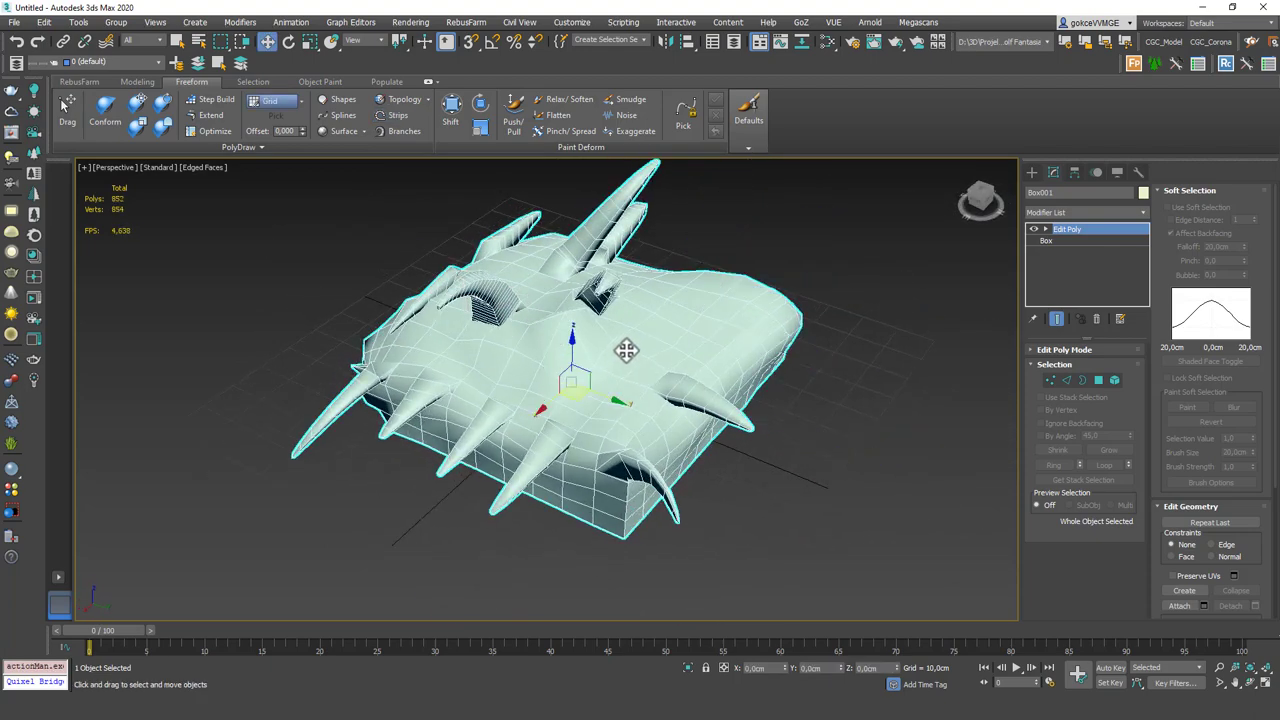
{"action": "key", "text": "ctrl+z"}
{"action": "key", "text": "ctrl+z"}
{"action": "key", "text": "ctrl+z"}
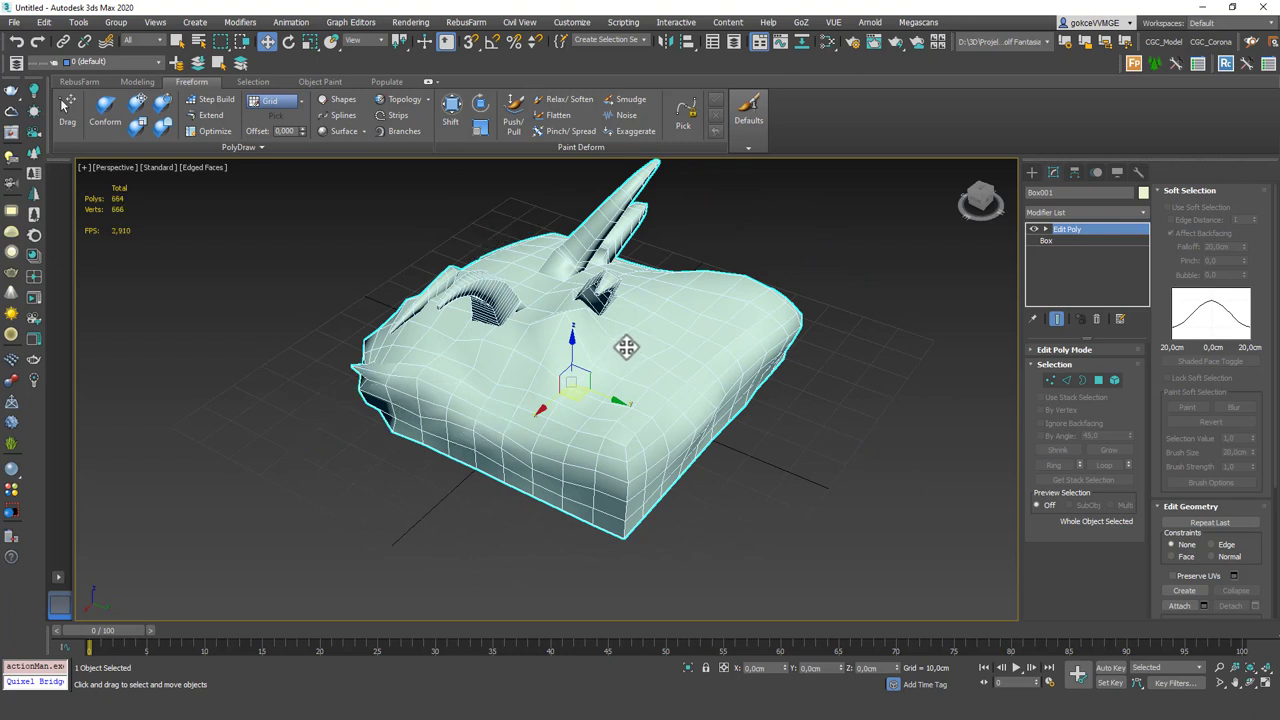
{"action": "key", "text": "ctrl+z"}
{"action": "key", "text": "ctrl+z"}
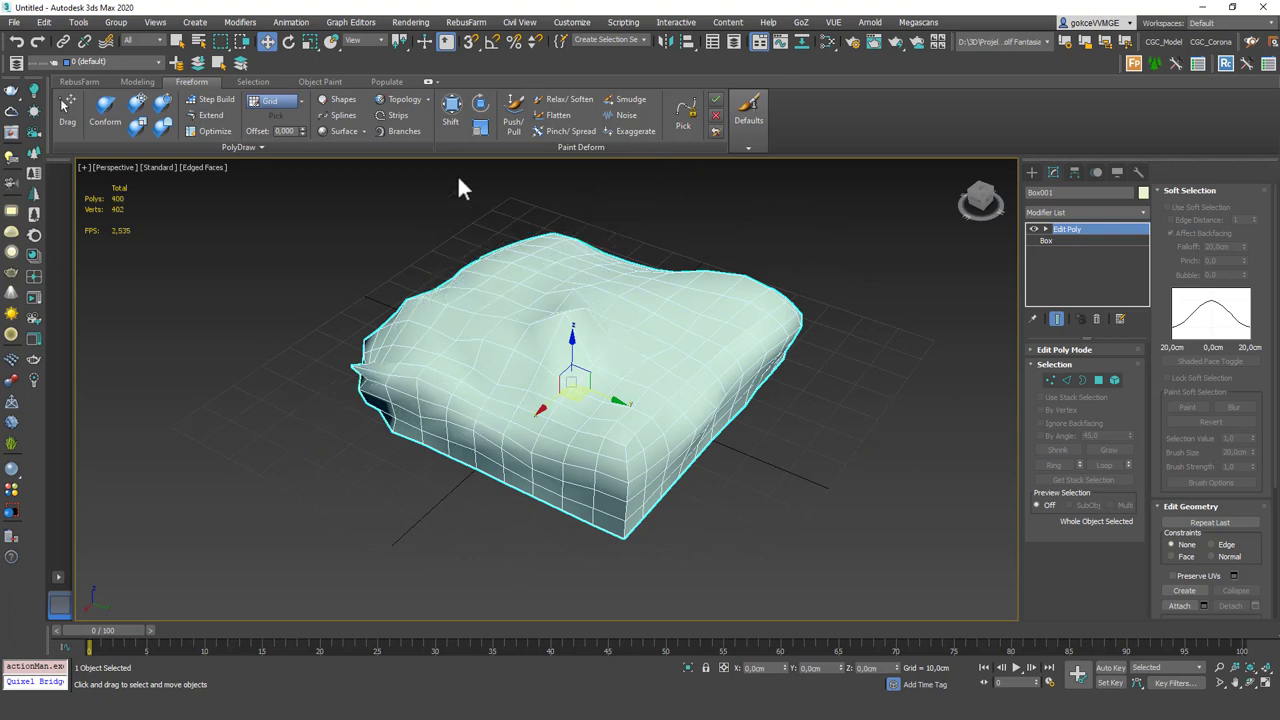
Try the Strips tool on the grid around the mesh and undo the drawn strips
{"action": "left_click", "coordinate": [398, 114]}
{"action": "left_click_drag", "start_coordinate": [345, 455], "coordinate": [312, 318]}
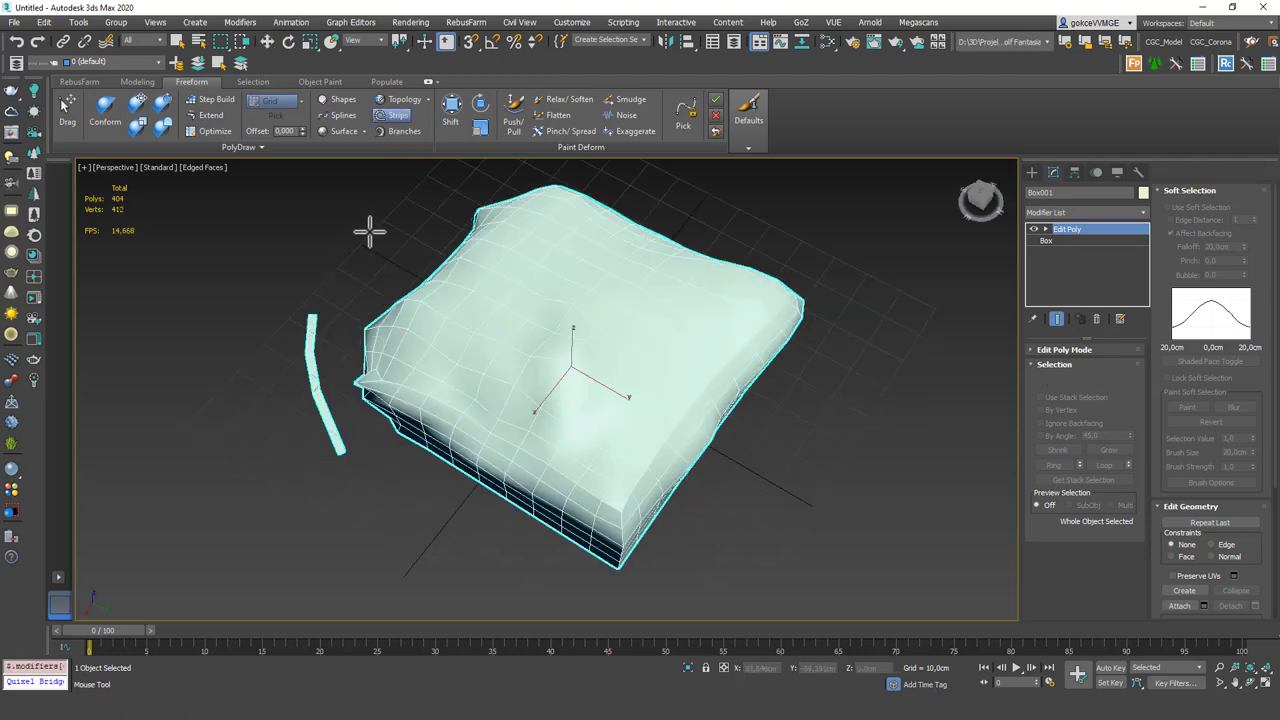
{"action": "mouse_move", "coordinate": [369, 231]}
{"action": "left_mouse_down"}
{"action": "mouse_move", "coordinate": [663, 171]}
{"action": "mouse_move", "coordinate": [957, 474]}
{"action": "mouse_move", "coordinate": [928, 186]}
{"action": "mouse_move", "coordinate": [960, 195]}
{"action": "left_mouse_up"}
{"action": "mouse_move", "coordinate": [671, 409]}
{"action": "middle_mouse_down", "text": "alt"}
{"action": "mouse_move", "coordinate": [733, 310]}
{"action": "mouse_move", "coordinate": [633, 330]}
{"action": "middle_mouse_up", "text": "alt"}
{"action": "key", "text": "ctrl+z"}
{"action": "scroll", "coordinate": [548, 266], "scroll_direction": "up", "scroll_amount": 5}
{"action": "key", "text": "w"}
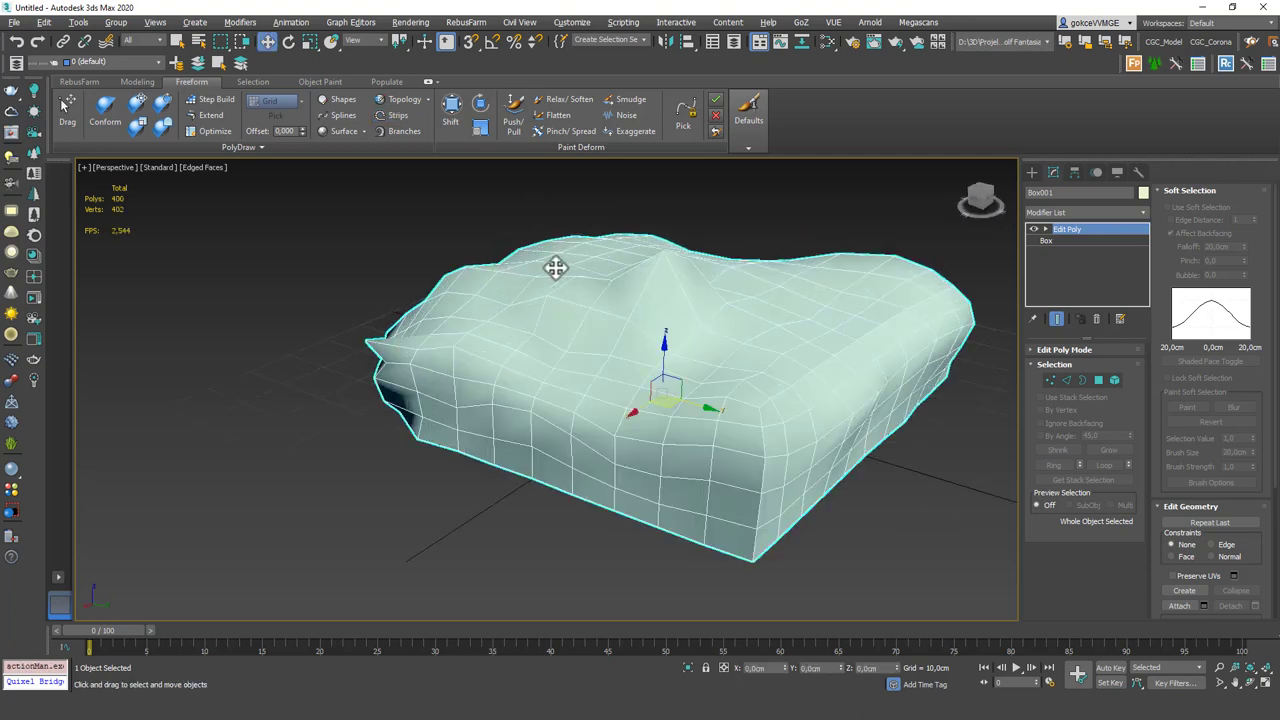
Set PolyDraw to draw on Surface and pick the rock-like mesh Box001 as the target surface
{"action": "left_click", "coordinate": [300, 101]}
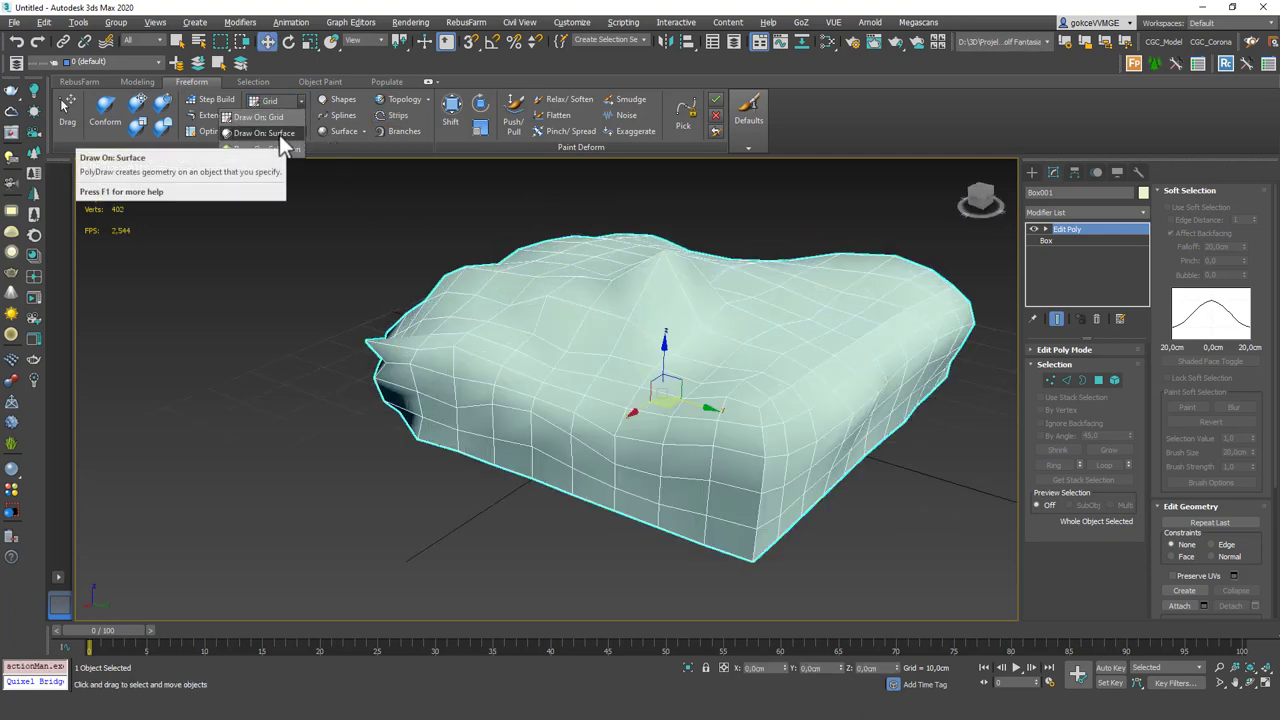
{"action": "left_click", "coordinate": [279, 134]}
{"action": "left_click", "coordinate": [275, 115]}
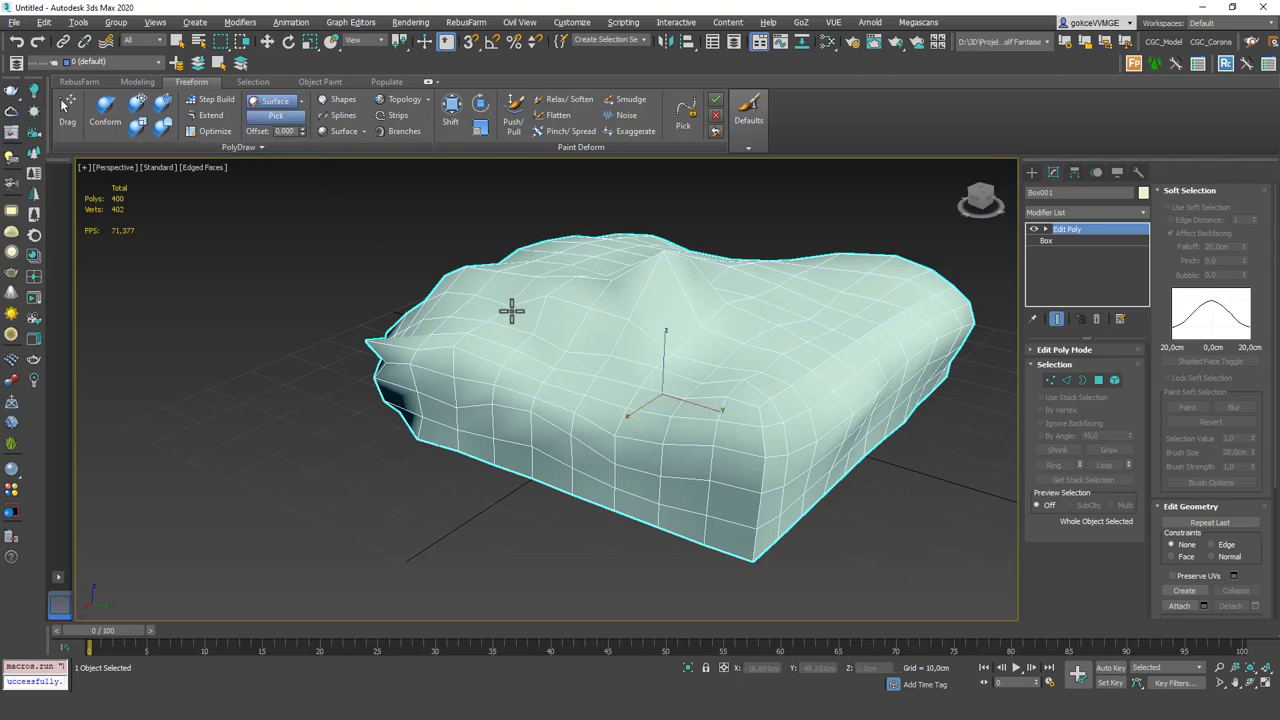
{"action": "left_click", "coordinate": [510, 310]}
Draw several polygon strips that follow the mesh's top and side surfaces with the Strips tool
{"action": "left_click", "coordinate": [392, 115]}
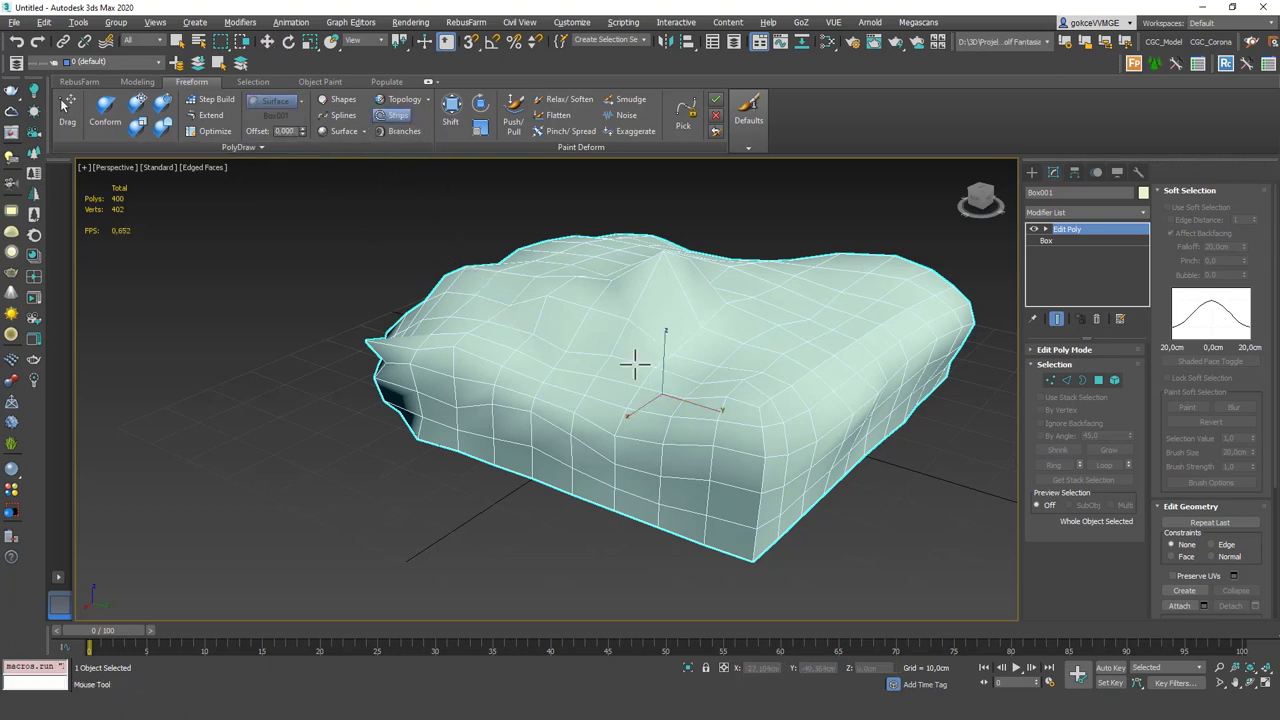
{"action": "mouse_move", "coordinate": [554, 457]}
{"action": "left_mouse_down"}
{"action": "mouse_move", "coordinate": [583, 352]}
{"action": "mouse_move", "coordinate": [734, 311]}
{"action": "left_mouse_up"}
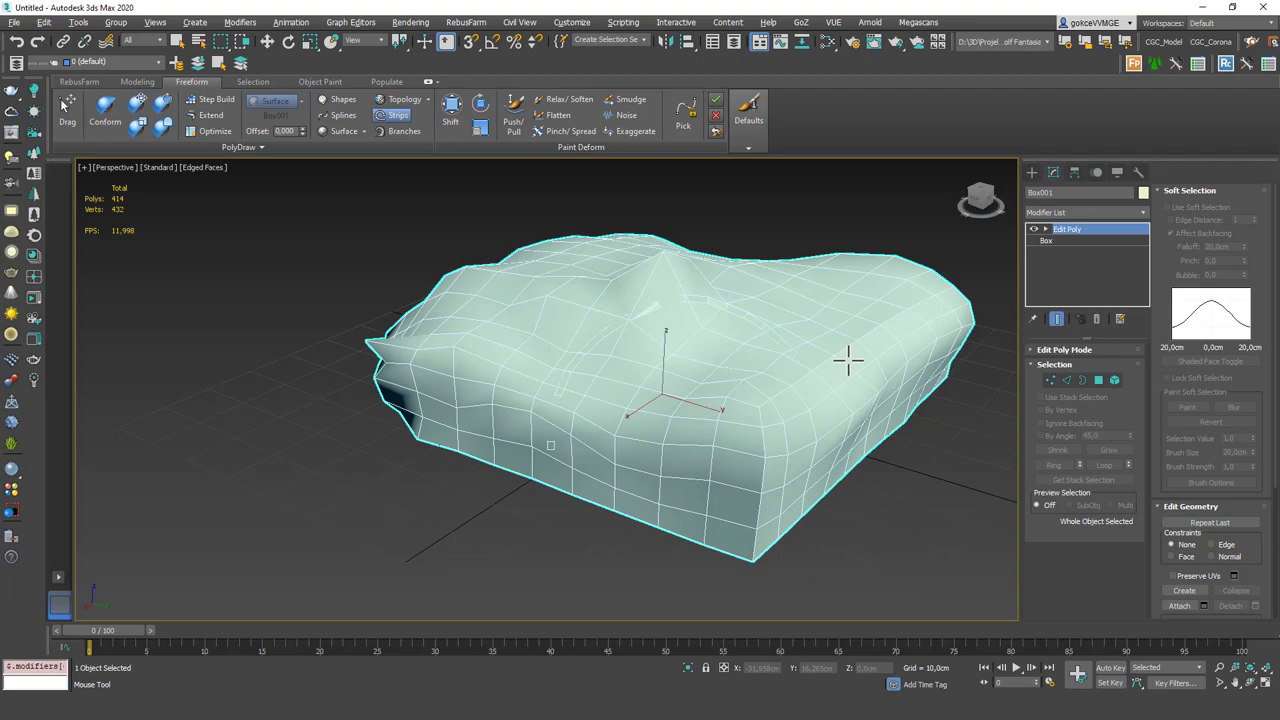
{"action": "middle_click_drag", "start_coordinate": [874, 255], "coordinate": [794, 329], "text": "alt"}
{"action": "scroll", "coordinate": [591, 354], "scroll_direction": "down", "scroll_amount": 3}
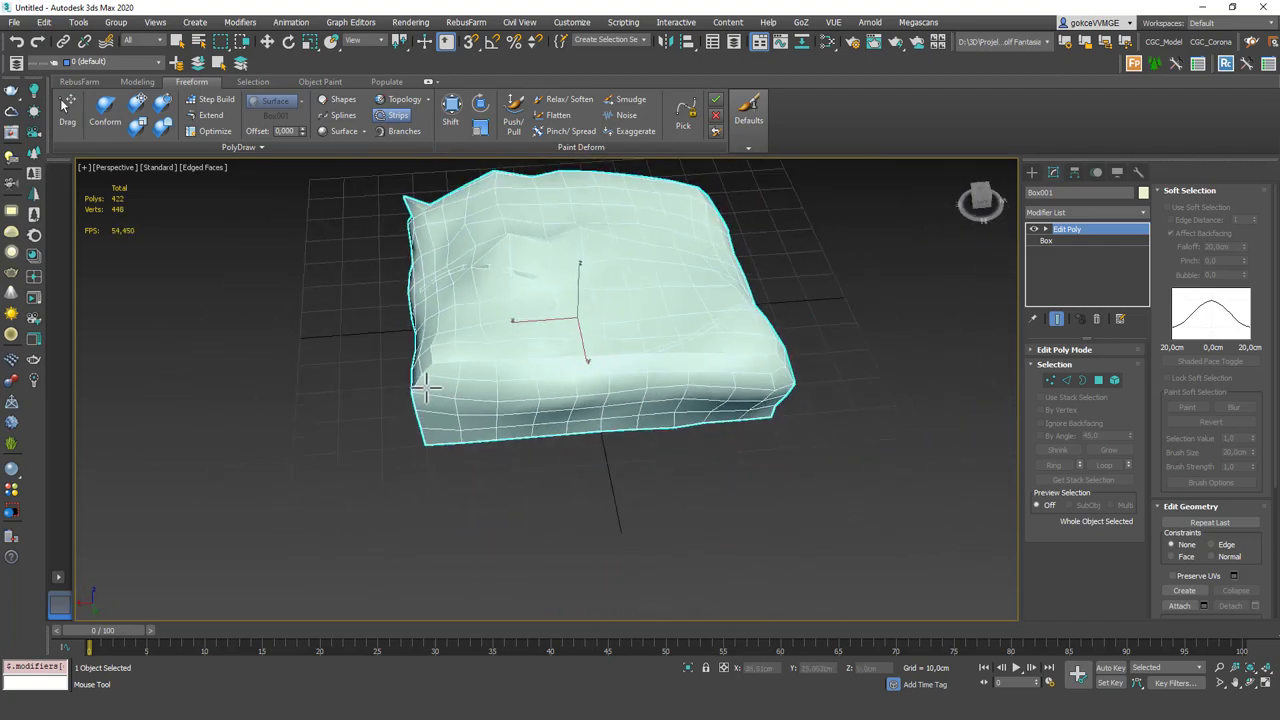
{"action": "left_click_drag", "start_coordinate": [424, 378], "coordinate": [785, 374]}
{"action": "mouse_move", "coordinate": [746, 382]}
{"action": "middle_mouse_down", "text": "alt"}
{"action": "mouse_move", "coordinate": [753, 306]}
{"action": "mouse_move", "coordinate": [681, 320]}
{"action": "mouse_move", "coordinate": [620, 362]}
{"action": "middle_mouse_up", "text": "alt"}
{"action": "middle_click_drag", "start_coordinate": [800, 320], "coordinate": [687, 323], "text": "alt"}
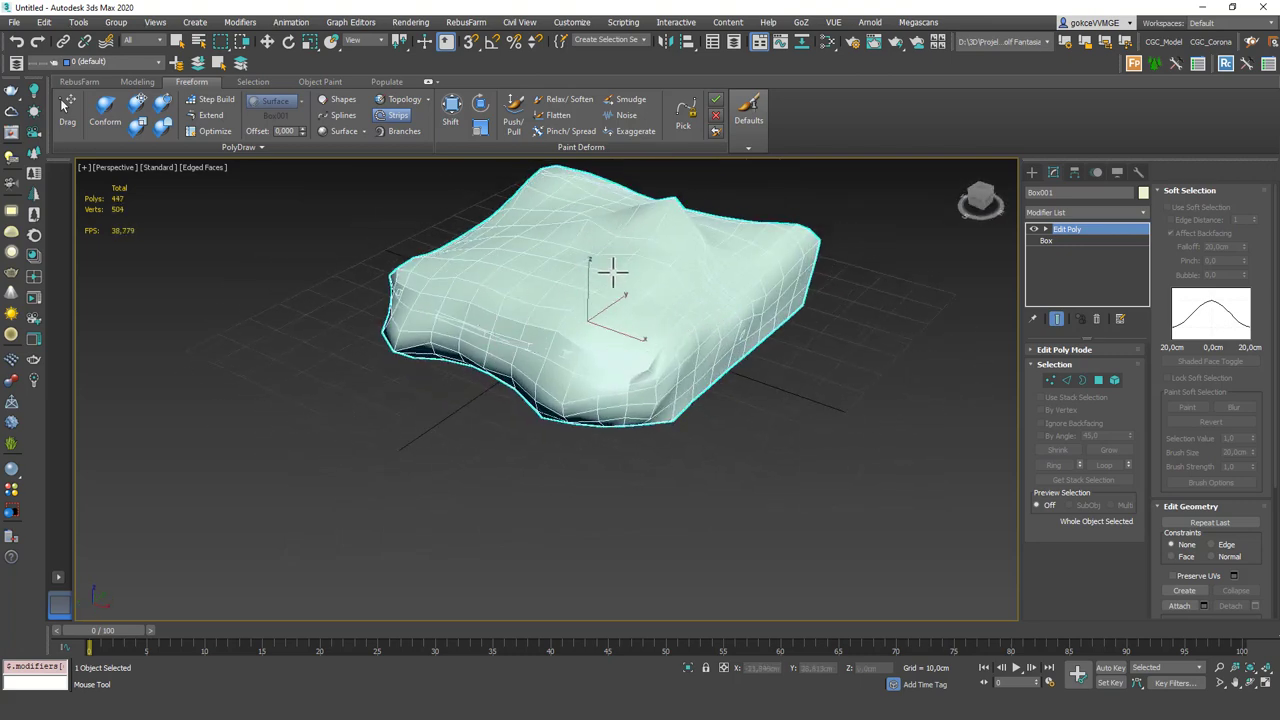
Delete the rock-like mesh element to isolate the strips, and undo the deletion
{"action": "key", "text": "5"}
{"action": "left_click", "coordinate": [607, 303]}
{"action": "key", "text": "Delete"}
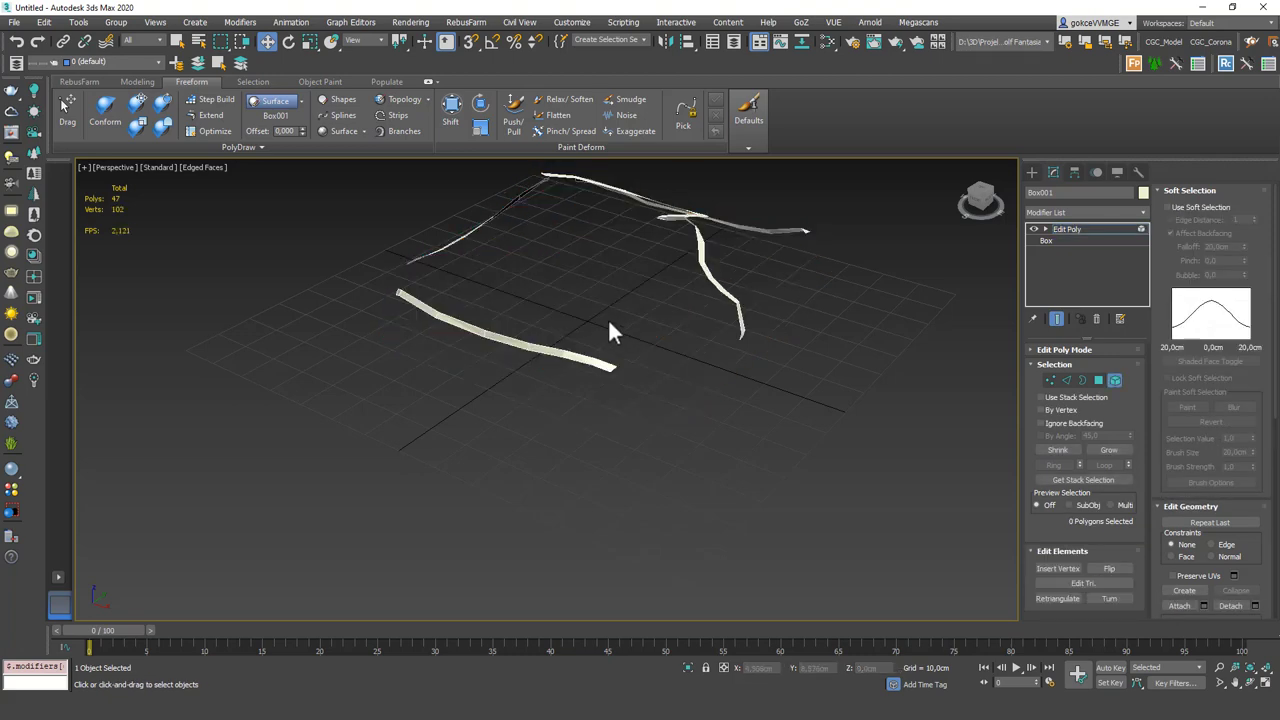
{"action": "middle_click_drag", "start_coordinate": [610, 323], "coordinate": [779, 305], "text": "alt"}
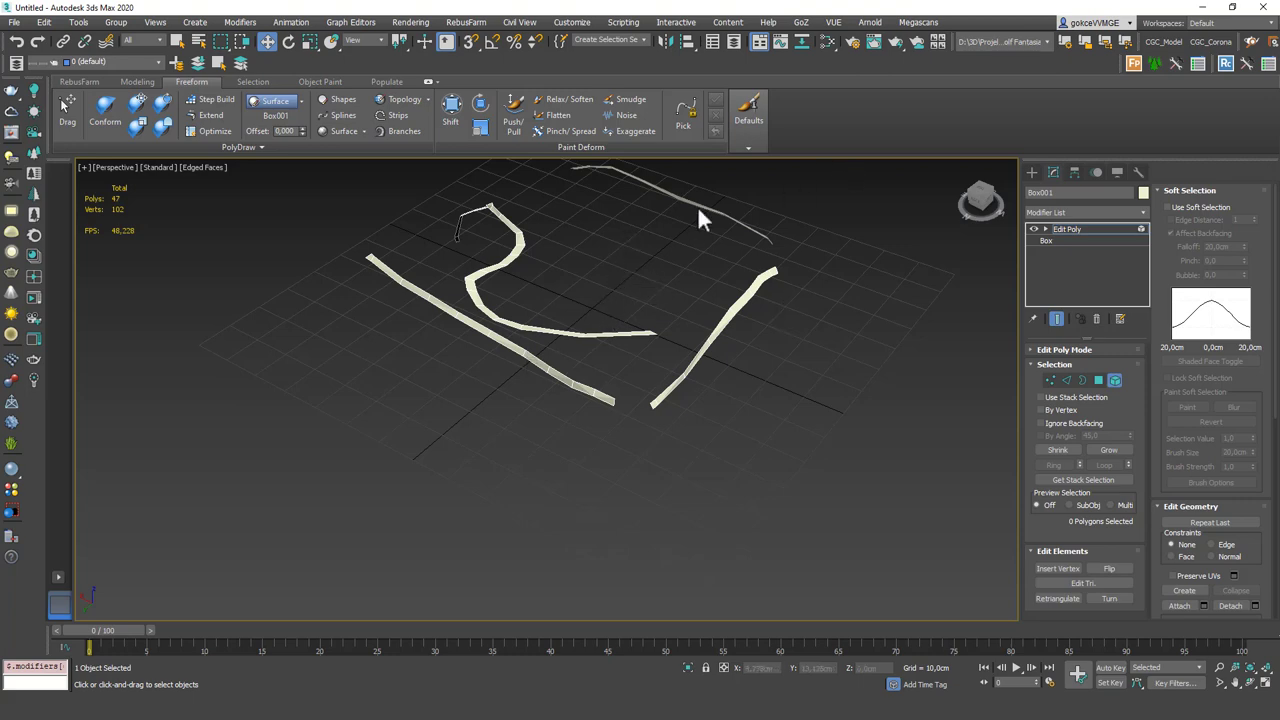
{"action": "key", "text": "ctrl+z"}
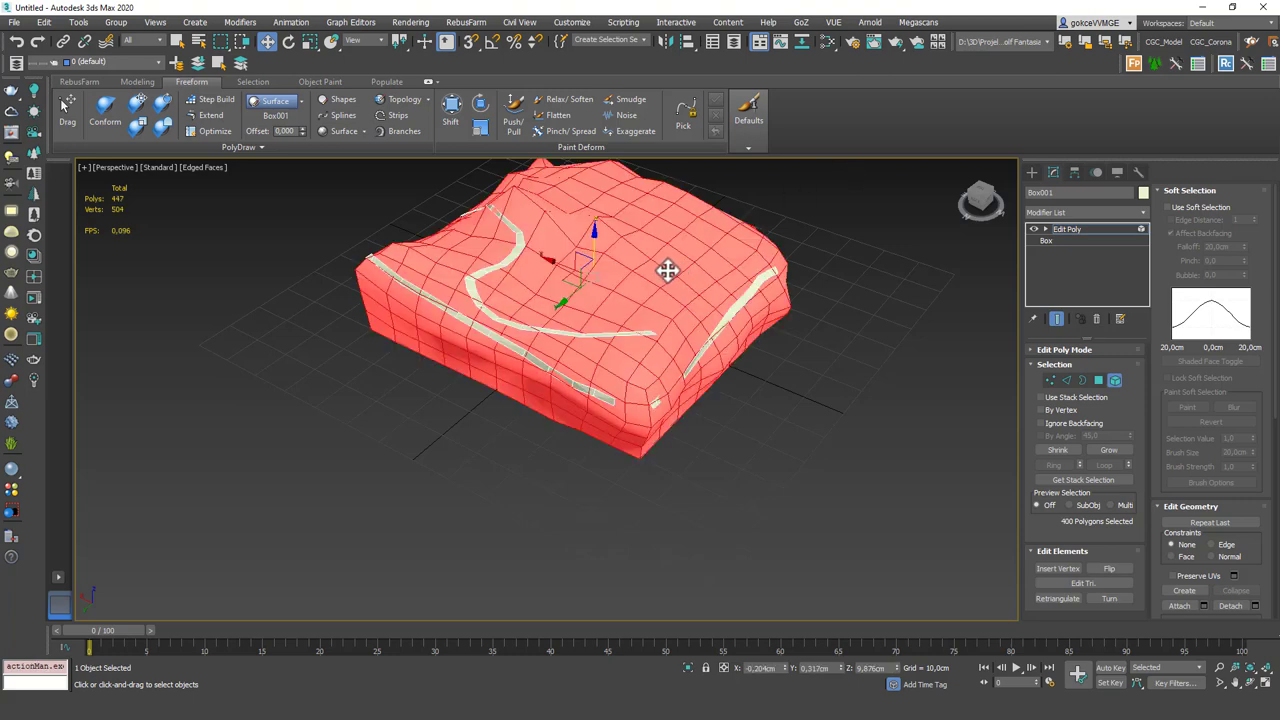
{"action": "middle_click_drag", "start_coordinate": [666, 266], "coordinate": [680, 295], "text": "alt"}
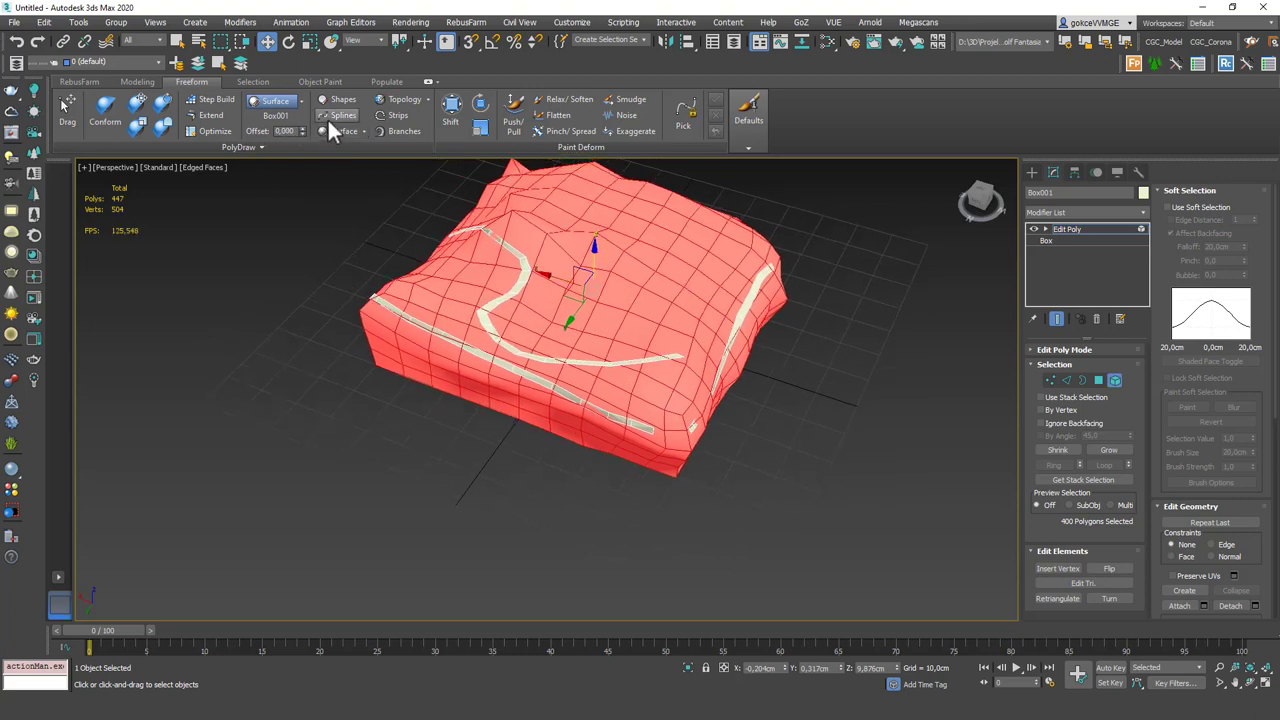
Leave the element sub-object level and delete the whole mesh object from the scene
{"action": "left_click", "coordinate": [277, 104]}
{"action": "left_click", "coordinate": [1070, 230]}
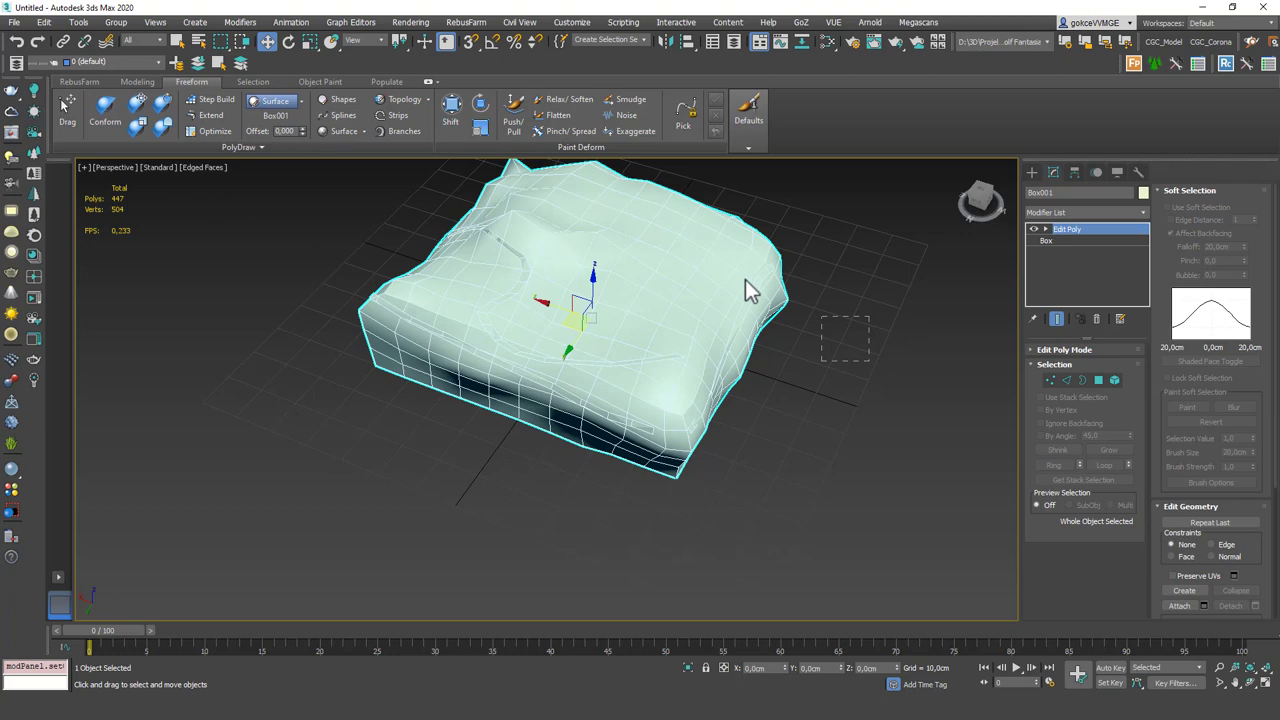
{"action": "key", "text": "Delete"}
{"action": "scroll", "coordinate": [600, 320], "scroll_direction": "down", "scroll_amount": 5}
{"action": "middle_click_drag", "start_coordinate": [600, 320], "coordinate": [640, 370], "text": "alt"}
Create a rectangular plane about 477 cm long and 330 cm wide over the grid
{"action": "left_click", "coordinate": [1034, 174]}
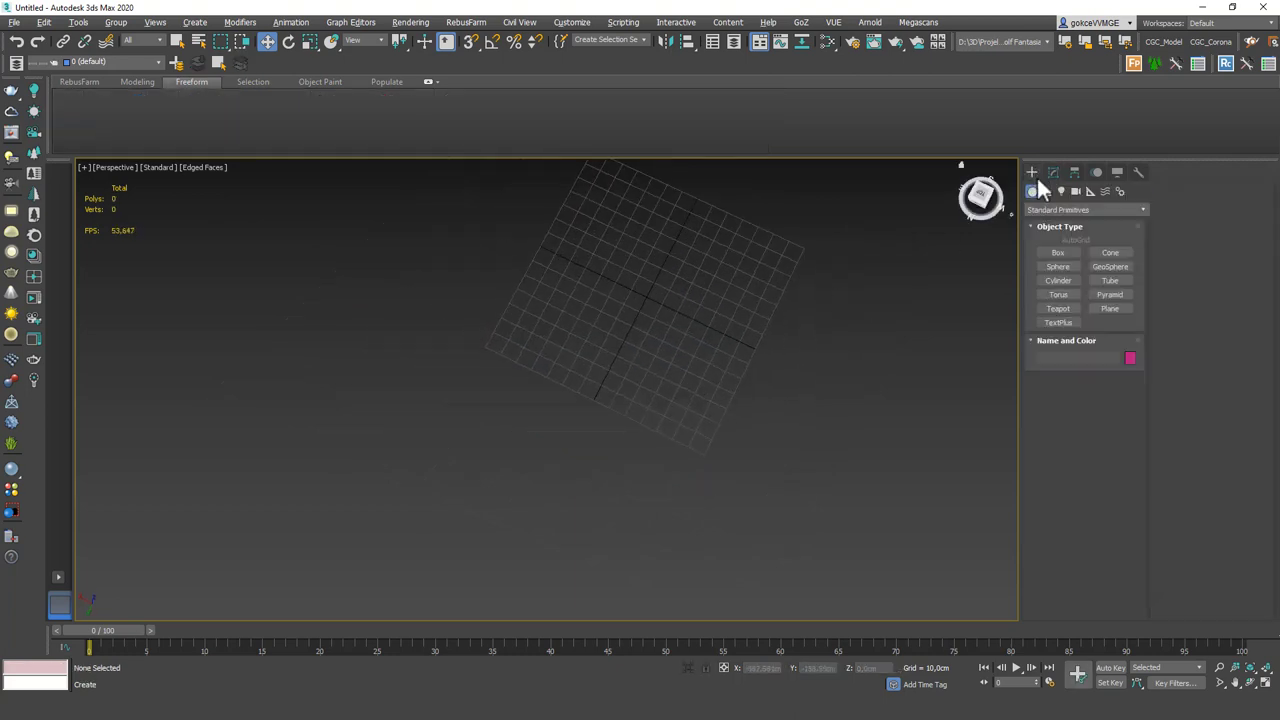
{"action": "left_click", "coordinate": [1117, 307]}
{"action": "scroll", "coordinate": [617, 310], "scroll_direction": "down", "scroll_amount": 1}
{"action": "scroll", "coordinate": [622, 428], "scroll_direction": "down", "scroll_amount": 3}
{"action": "mouse_move", "coordinate": [617, 309]}
{"action": "middle_mouse_down"}
{"action": "mouse_move", "coordinate": [622, 428]}
{"action": "mouse_move", "coordinate": [603, 326]}
{"action": "middle_mouse_up"}
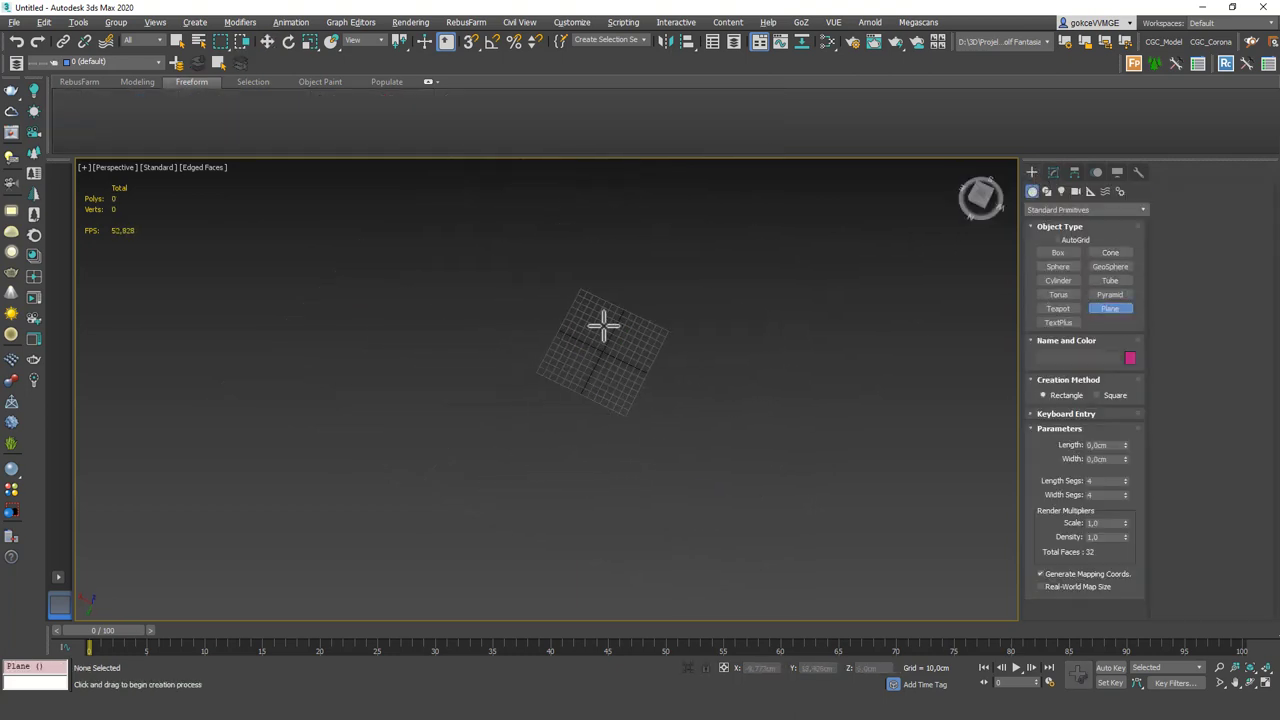
{"action": "left_click_drag", "start_coordinate": [575, 185], "coordinate": [636, 582]}
{"action": "right_click", "coordinate": [678, 436]}
Set the plane's length and width to 5000 cm each
{"action": "left_click", "coordinate": [1053, 172]}
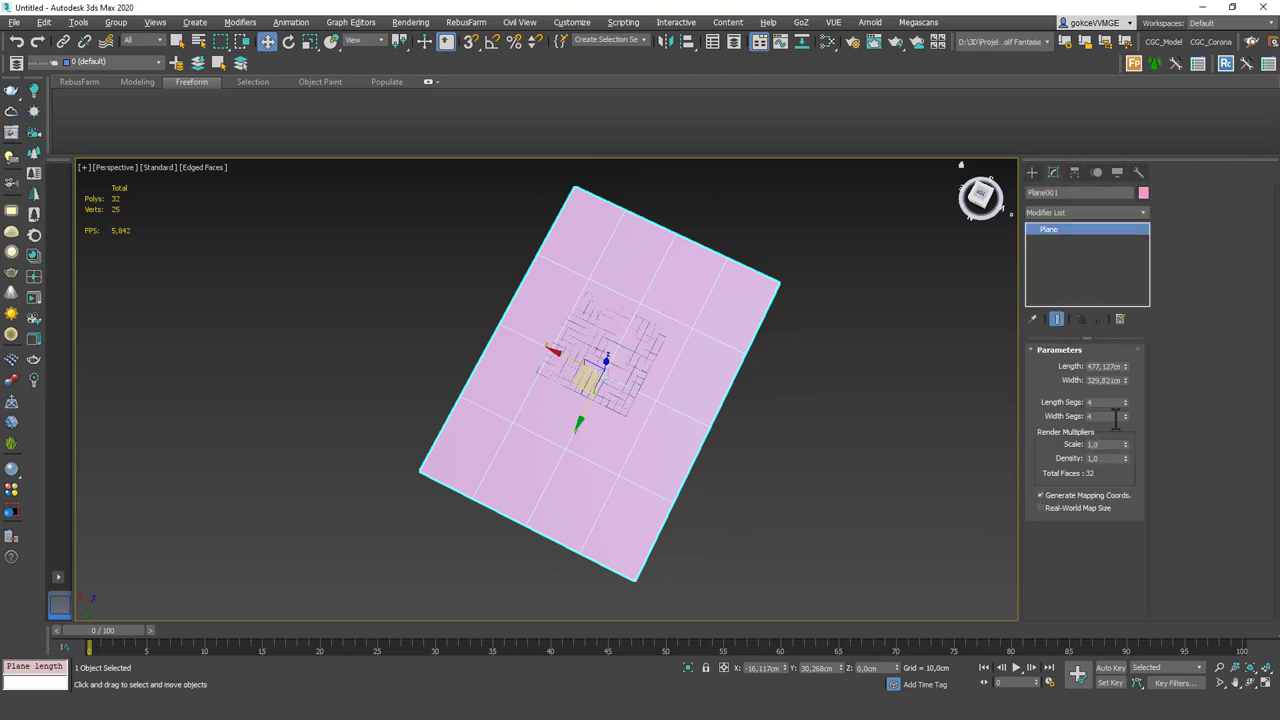
{"action": "left_click", "coordinate": [1108, 371]}
{"action": "type", "text": "500"}
{"action": "key", "text": "Return"}
{"action": "type", "text": "5000"}
{"action": "key", "text": "Tab"}
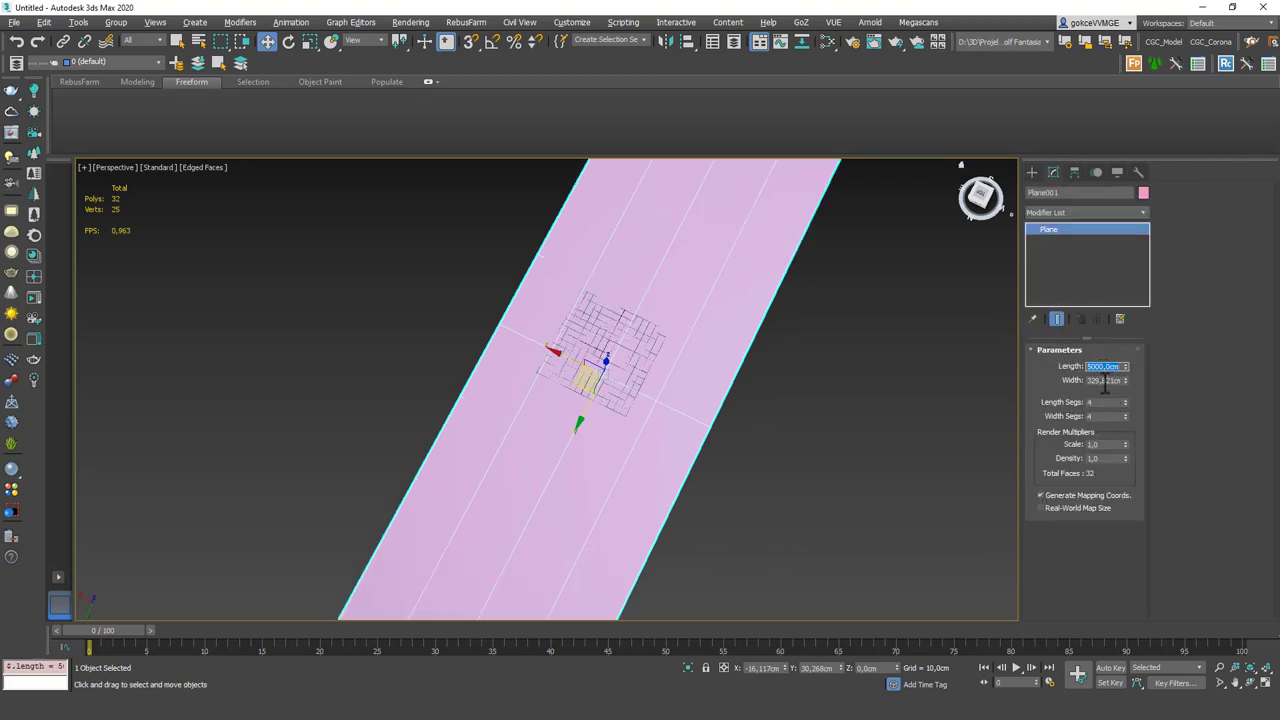
{"action": "type", "text": "5000"}
{"action": "key", "text": "Return"}
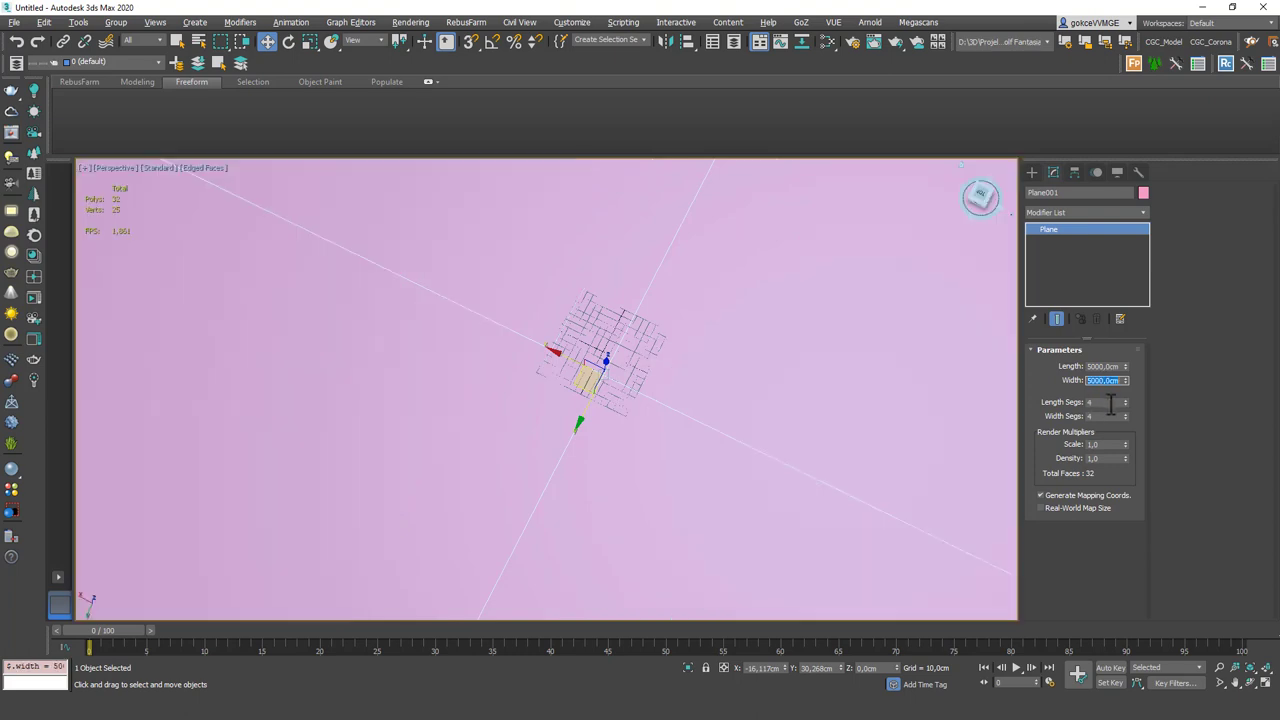
Set the plane's length and width segments to 100 each
{"action": "double_click", "coordinate": [1100, 402]}
{"action": "key", "text": "Tab"}
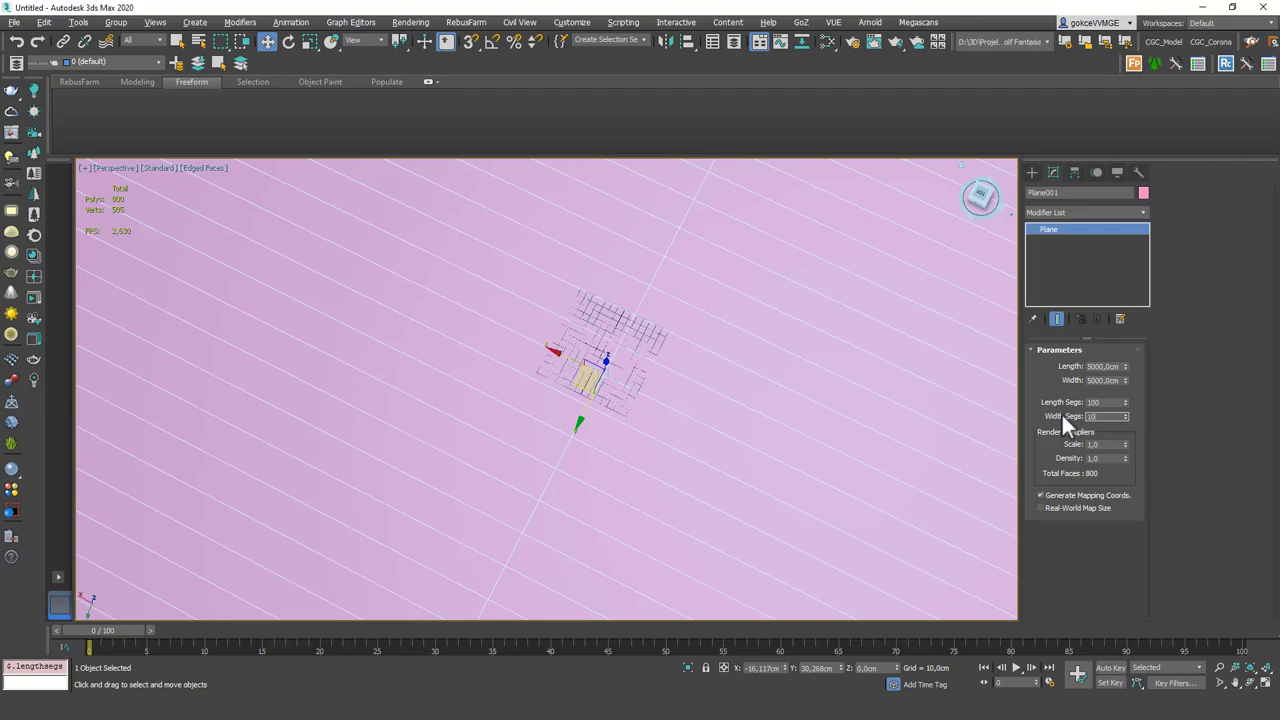
{"action": "type", "text": "100"}
{"action": "key", "text": "Return"}
{"action": "middle_click_drag", "start_coordinate": [605, 350], "coordinate": [576, 328]}
{"action": "scroll", "coordinate": [576, 327], "scroll_direction": "down", "scroll_amount": 8}
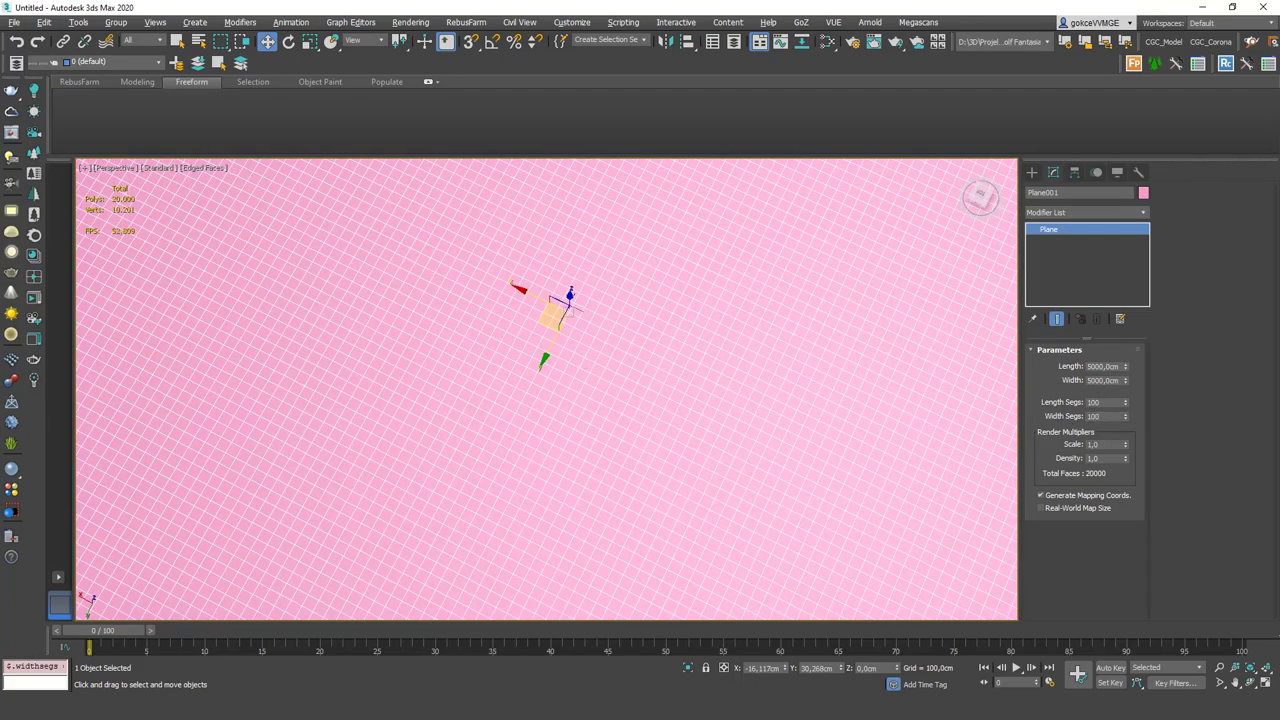
{"action": "scroll", "coordinate": [577, 360], "scroll_direction": "up", "scroll_amount": 3}
{"action": "middle_click_drag", "start_coordinate": [566, 284], "coordinate": [531, 280], "text": "alt"}
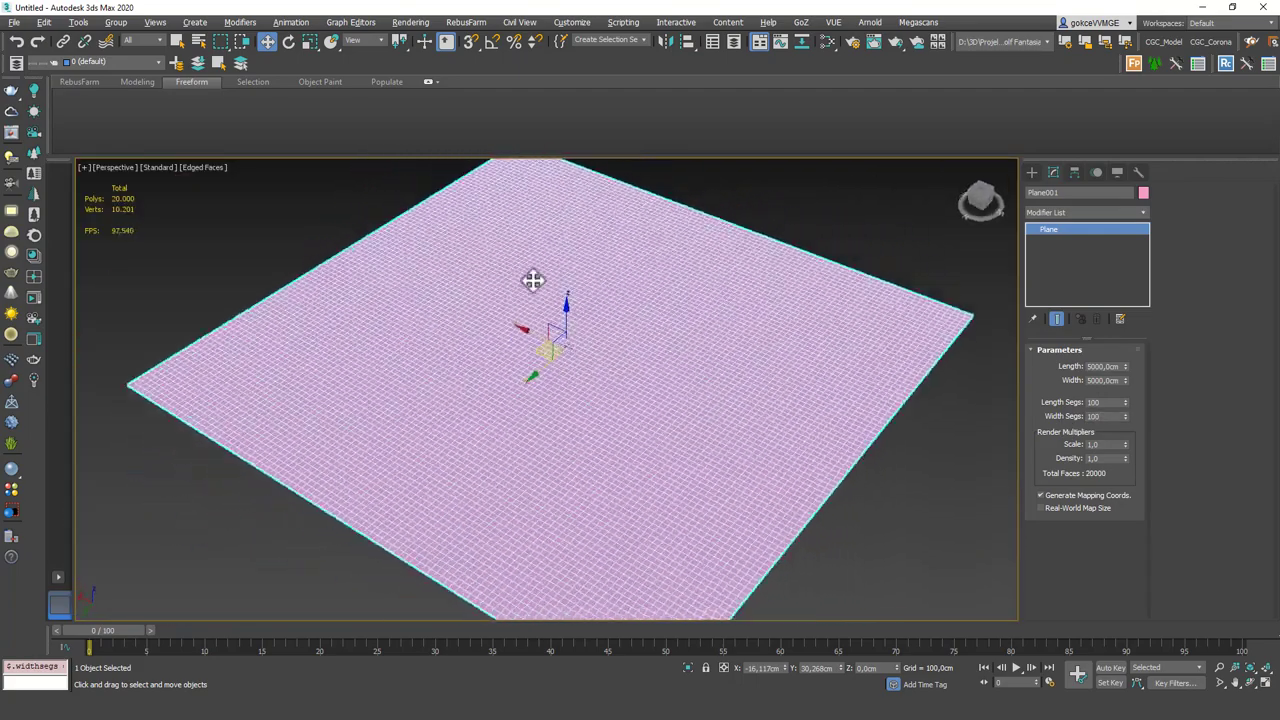
Add a Noise modifier to the plane with a scale of 819 and a Z strength of 47.2 cm
{"action": "scroll", "coordinate": [534, 280], "scroll_direction": "up", "scroll_amount": 1}
{"action": "left_click", "coordinate": [1080, 209]}
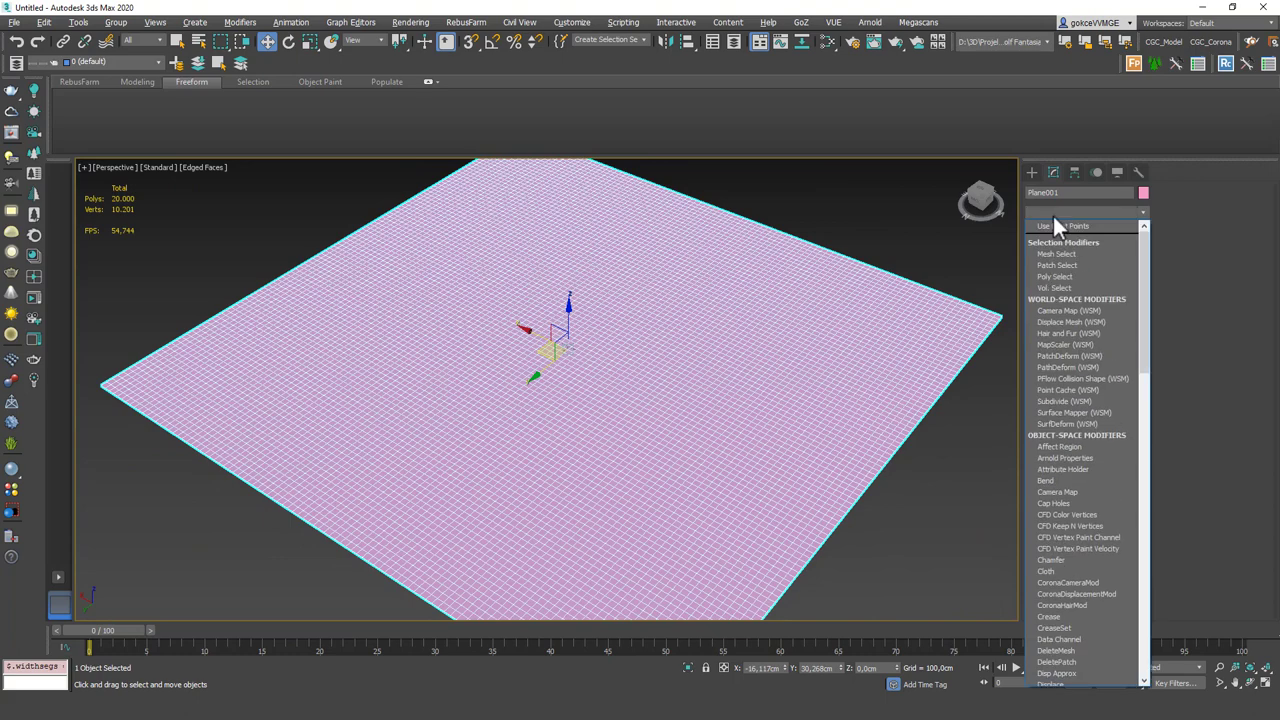
{"action": "type", "text": "noise"}
{"action": "key", "text": "Return"}
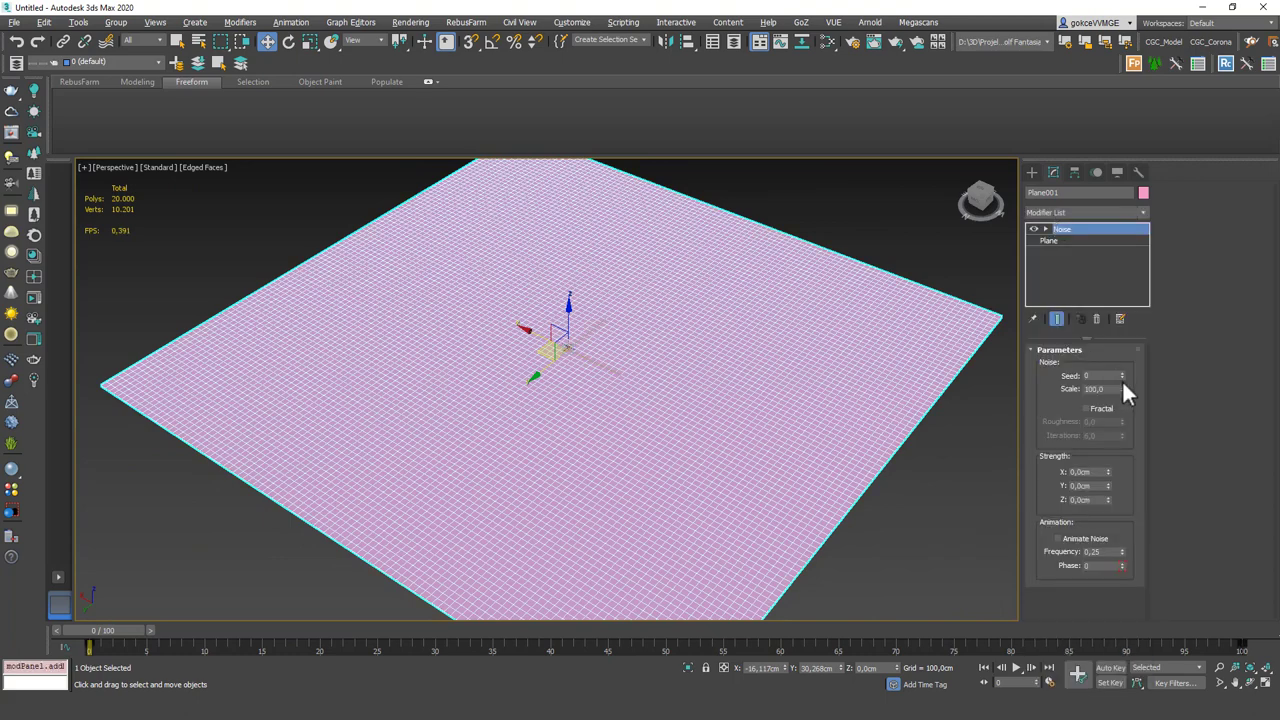
{"action": "left_click_drag", "start_coordinate": [1122, 390], "coordinate": [1124, 437]}
{"action": "left_click_drag", "start_coordinate": [1107, 499], "coordinate": [1128, 250]}
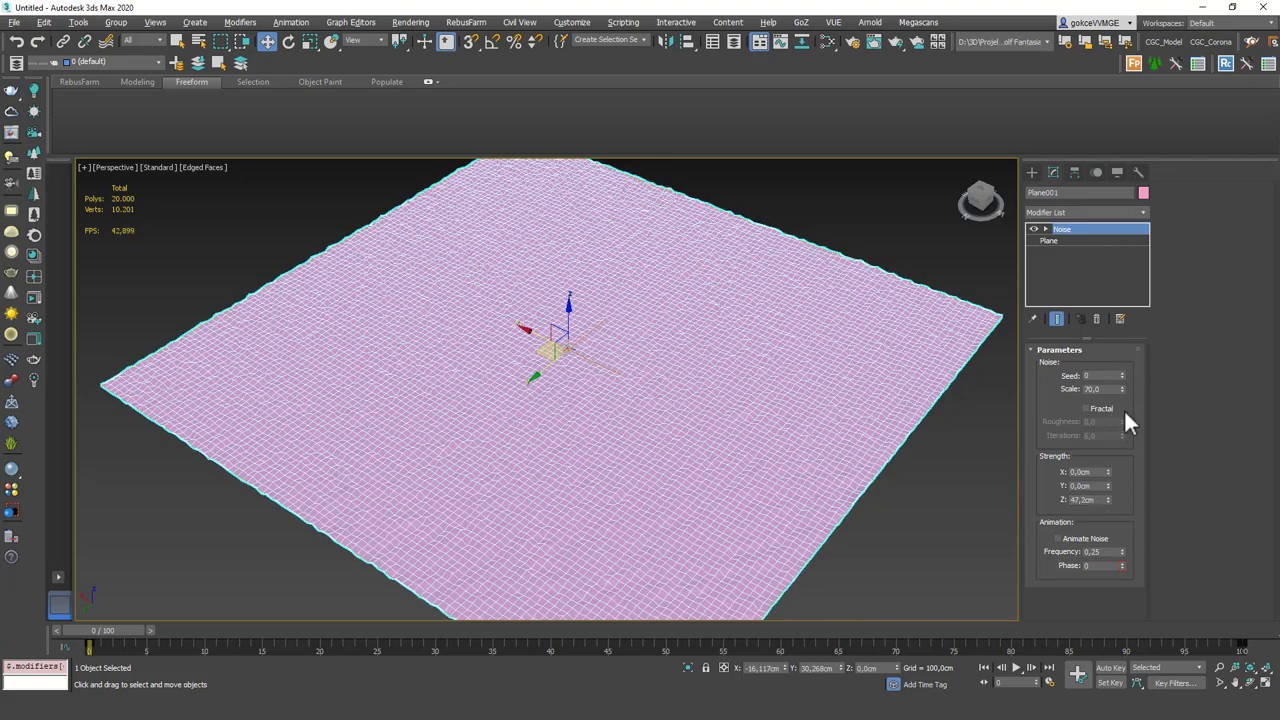
{"action": "mouse_move", "coordinate": [1122, 389]}
{"action": "left_mouse_down"}
{"action": "mouse_move", "coordinate": [1131, 277]}
{"action": "mouse_move", "coordinate": [1120, 366]}
{"action": "left_mouse_up"}
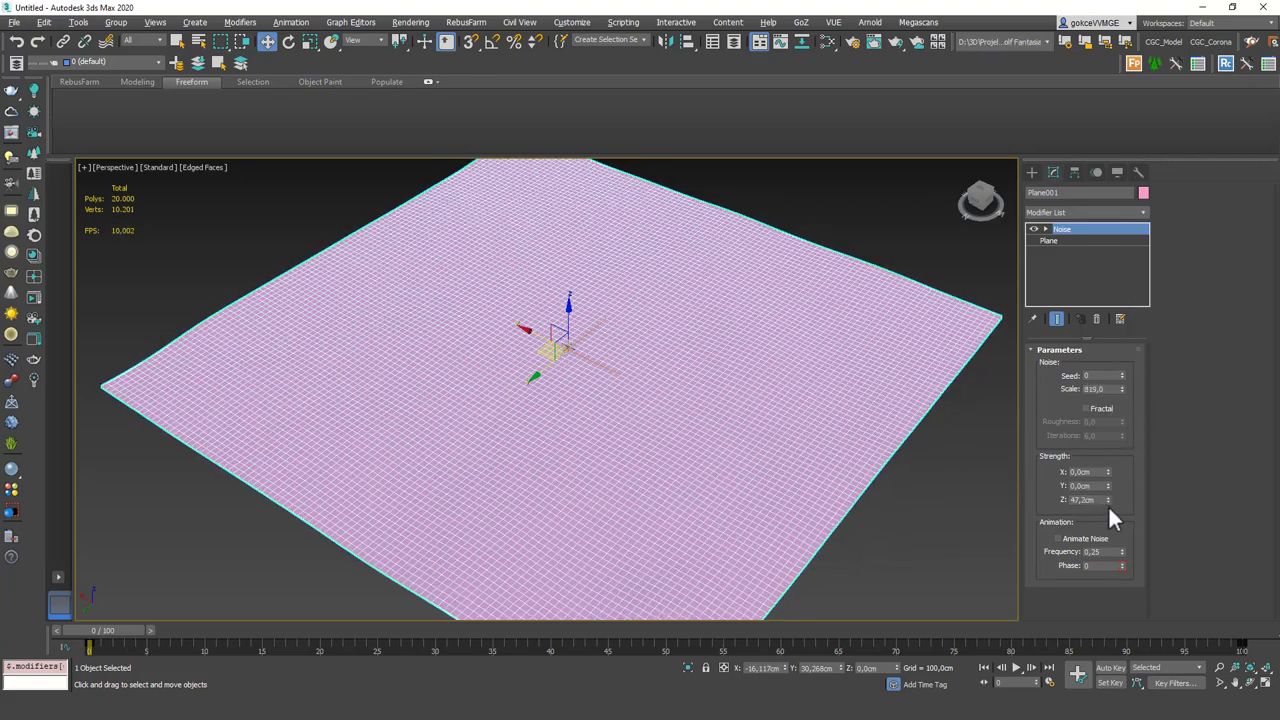
Raise the Noise modifier's Z strength on the plane to 429.52 cm
{"action": "left_click_drag", "start_coordinate": [1107, 500], "coordinate": [1115, 454]}
{"action": "middle_click_drag", "start_coordinate": [903, 451], "coordinate": [620, 390], "text": "alt"}
{"action": "scroll", "coordinate": [598, 364], "scroll_direction": "up", "scroll_amount": 6}
{"action": "middle_click_drag", "start_coordinate": [595, 303], "coordinate": [551, 274], "text": "alt"}
{"action": "scroll", "coordinate": [603, 360], "scroll_direction": "down", "scroll_amount": 4}
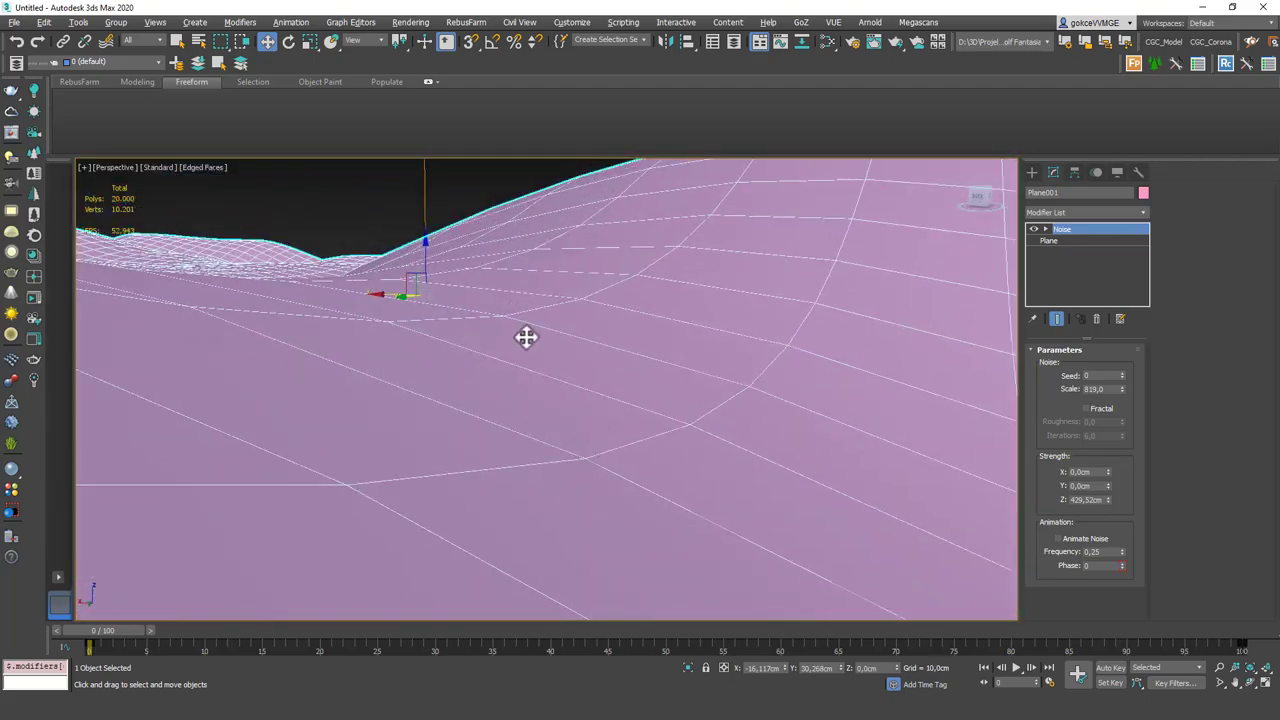
Create a Corona camera from a low view across the terrain, with the hills on the horizon, and reselect the plane
{"action": "middle_click_drag", "start_coordinate": [510, 351], "coordinate": [669, 400]}
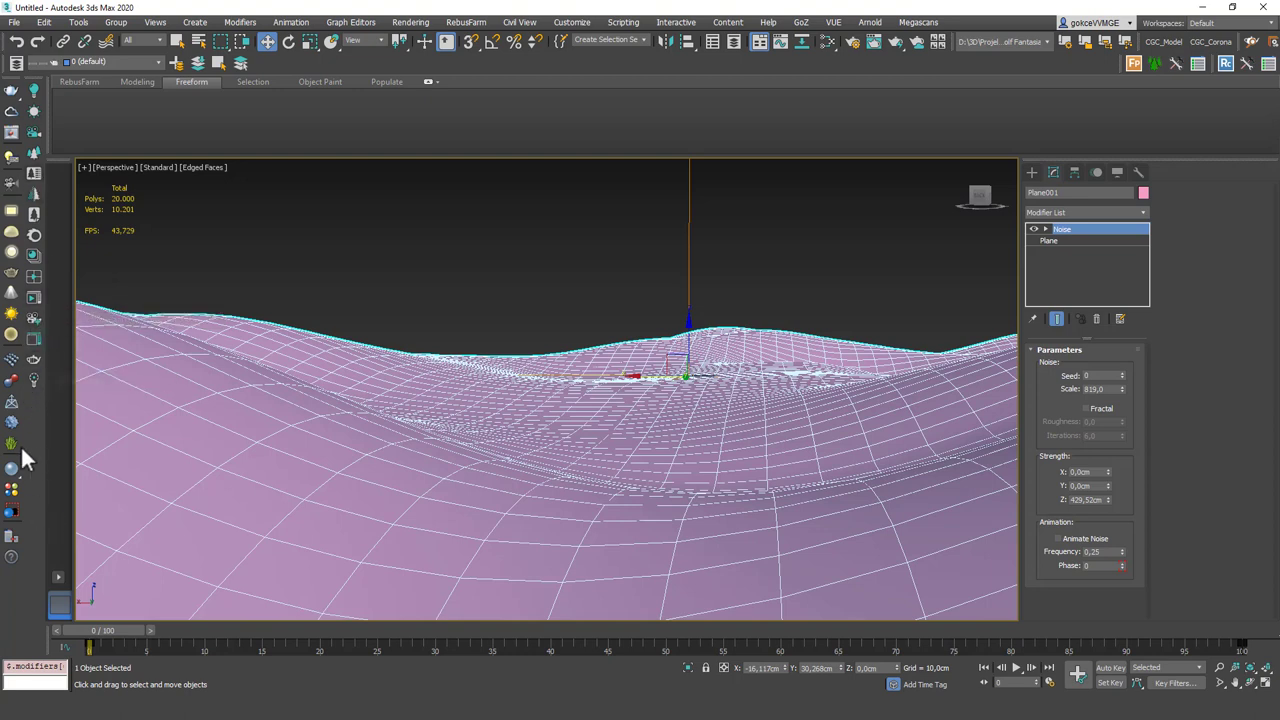
{"action": "left_click", "coordinate": [34, 320]}
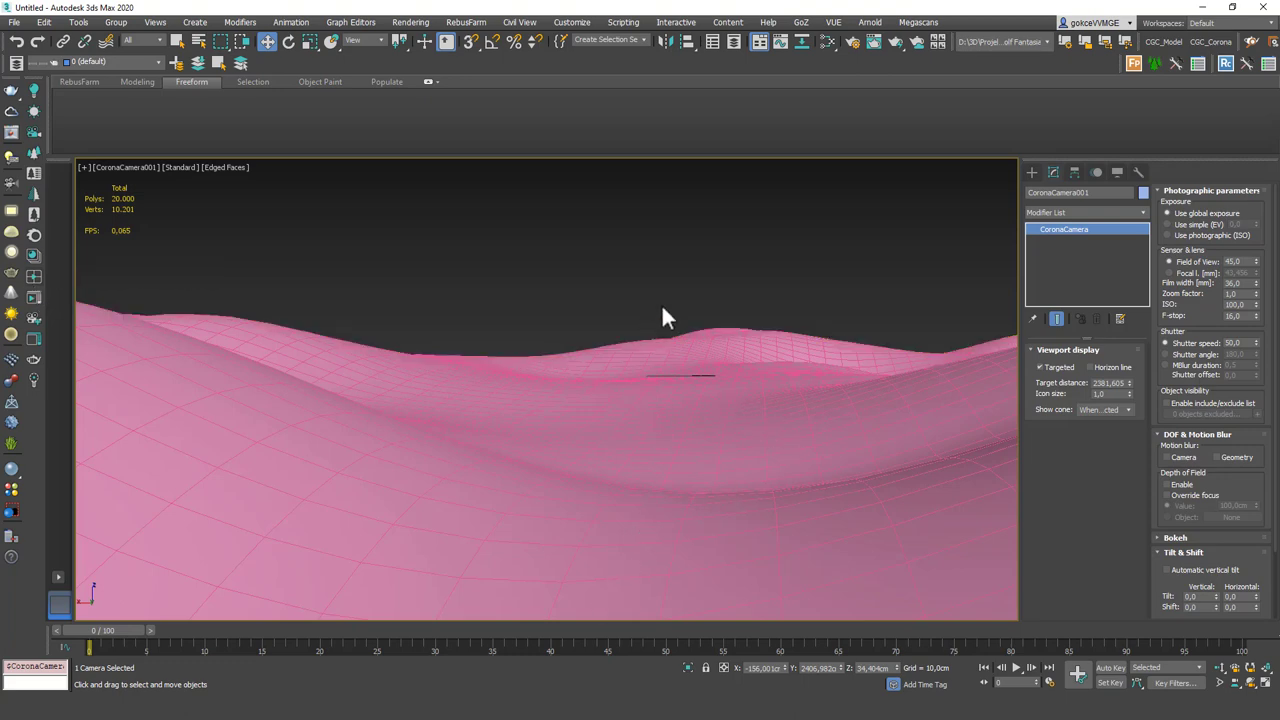
{"action": "left_click", "coordinate": [783, 322]}
{"action": "left_click", "coordinate": [1048, 212]}
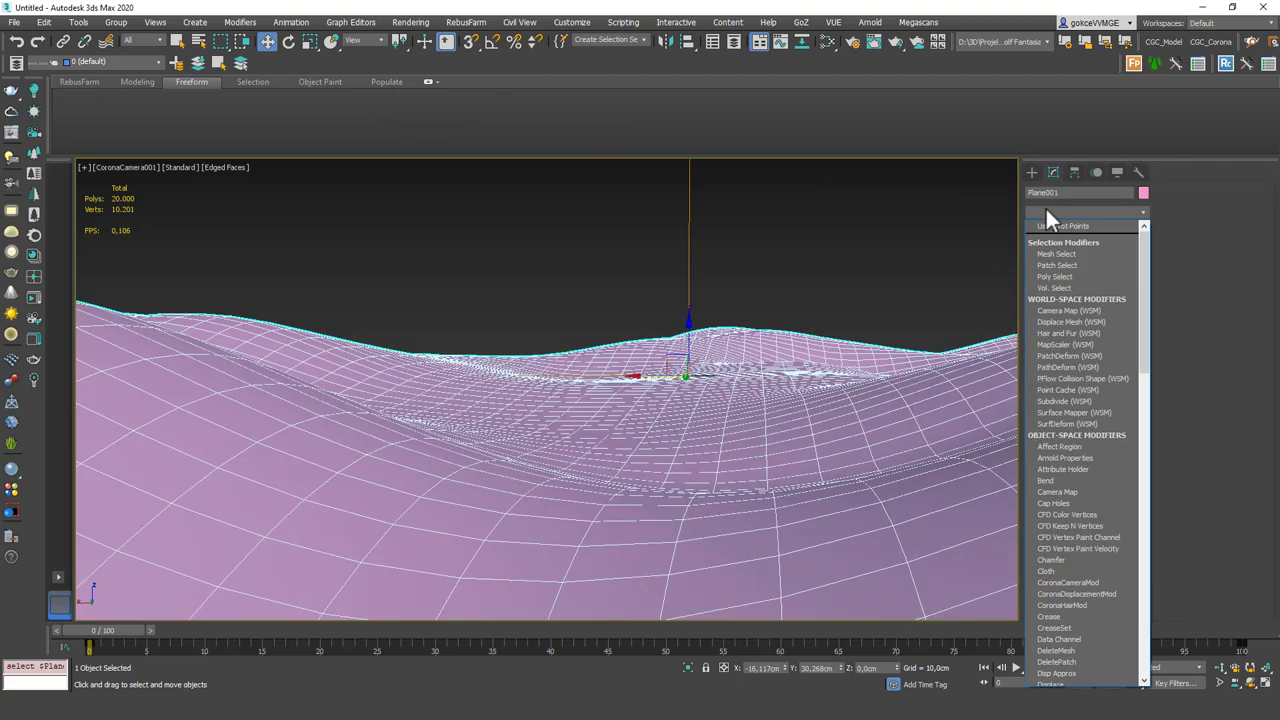
{"action": "type", "text": "ed"}
{"action": "key", "text": "Return"}
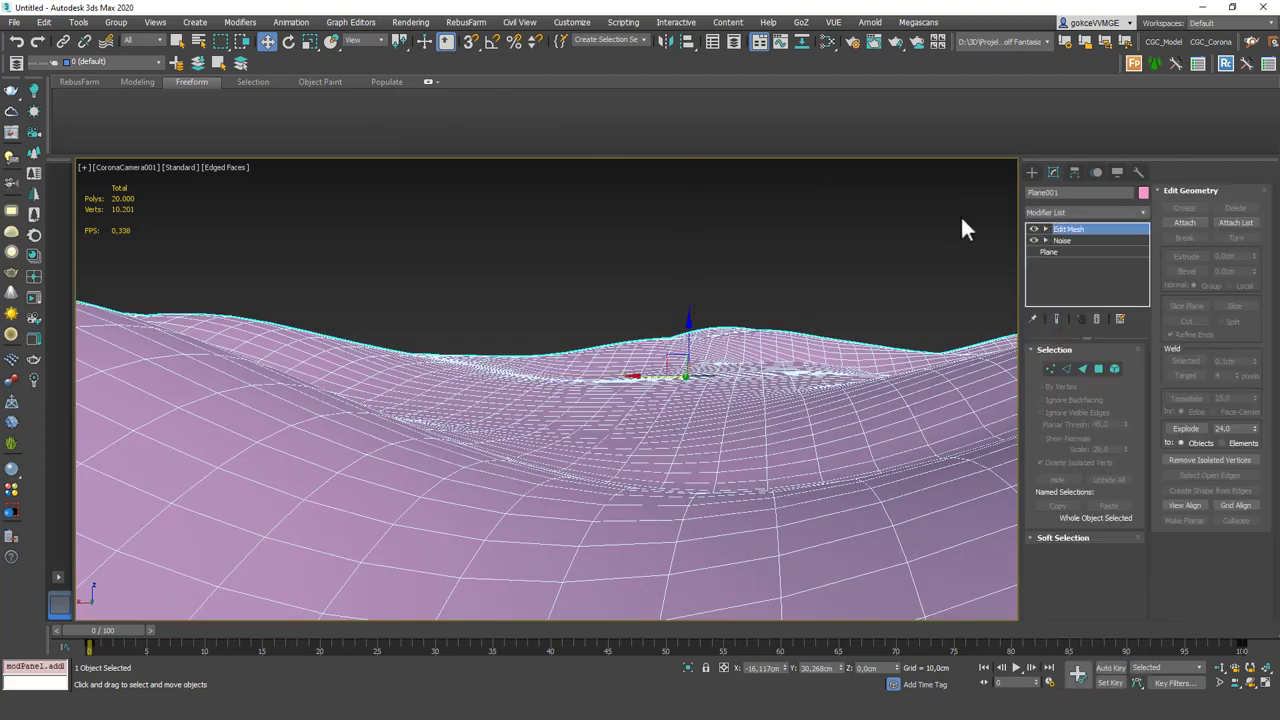
{"action": "left_click", "coordinate": [1092, 320]}
Add an Edit Poly modifier above the Noise modifier on the terrain plane
{"action": "left_click", "coordinate": [1052, 210]}
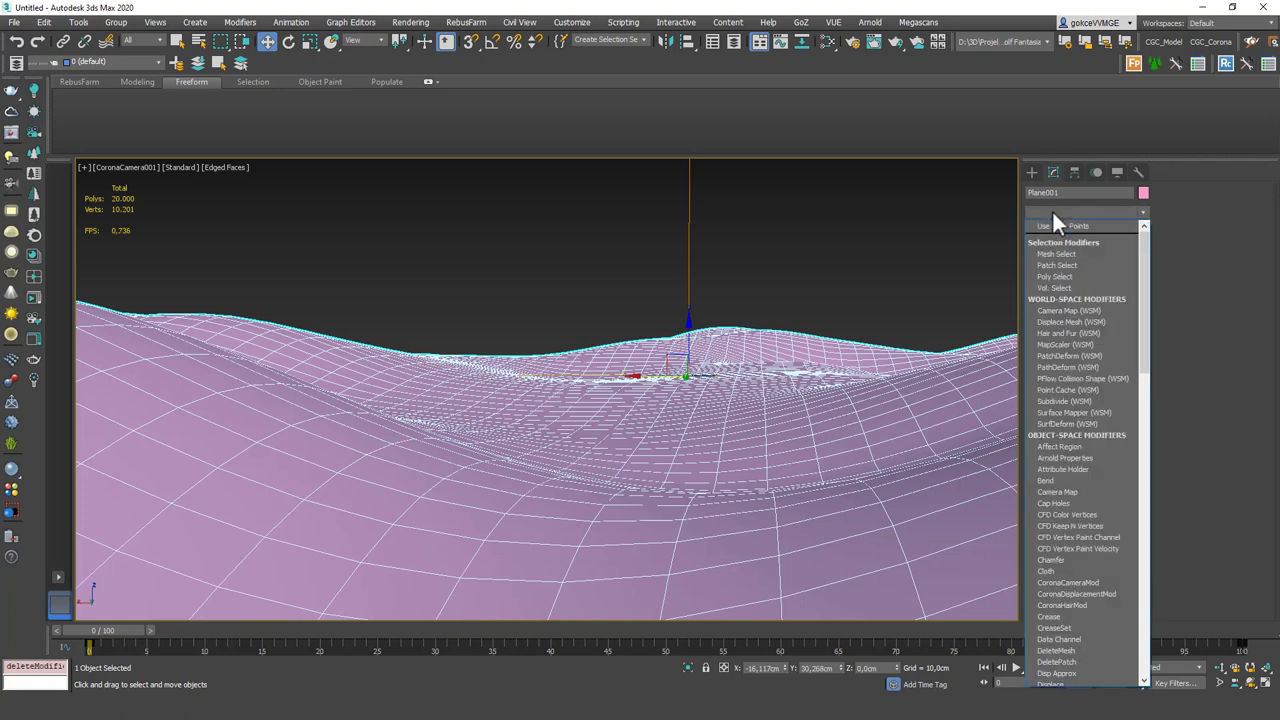
{"action": "key", "text": "e"}
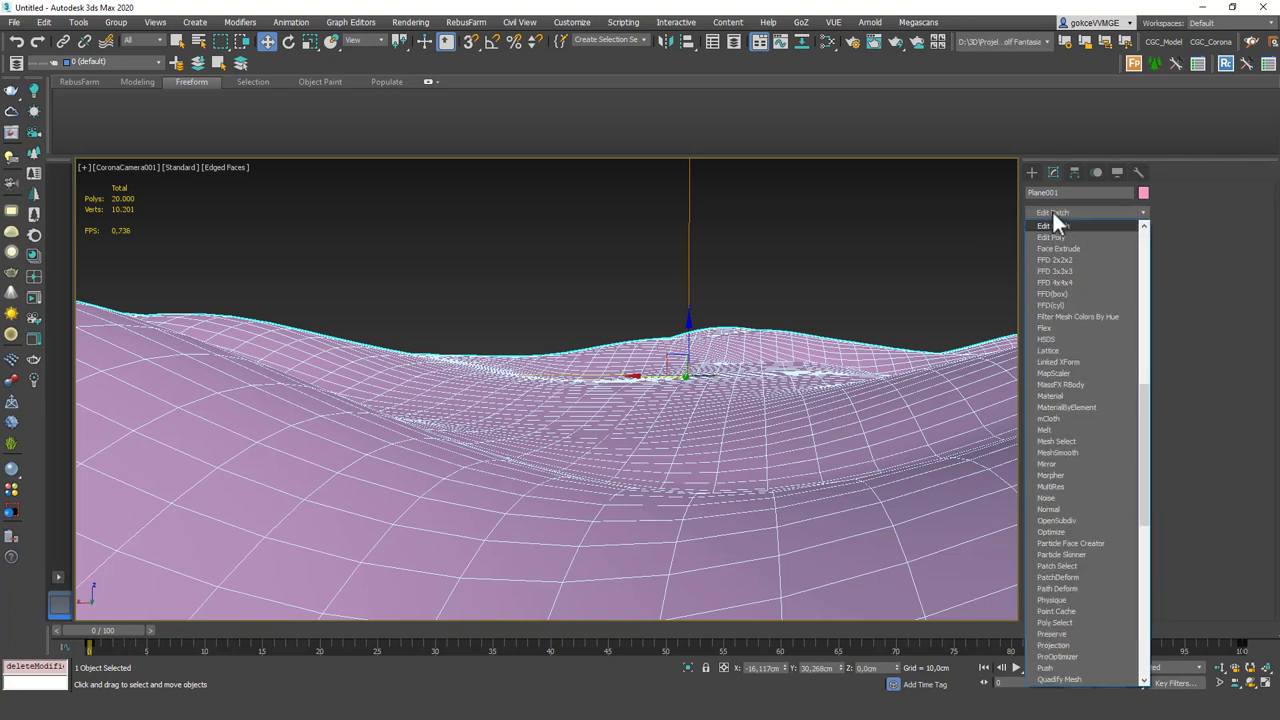
{"action": "key", "text": "e"}
{"action": "key", "text": "Return"}
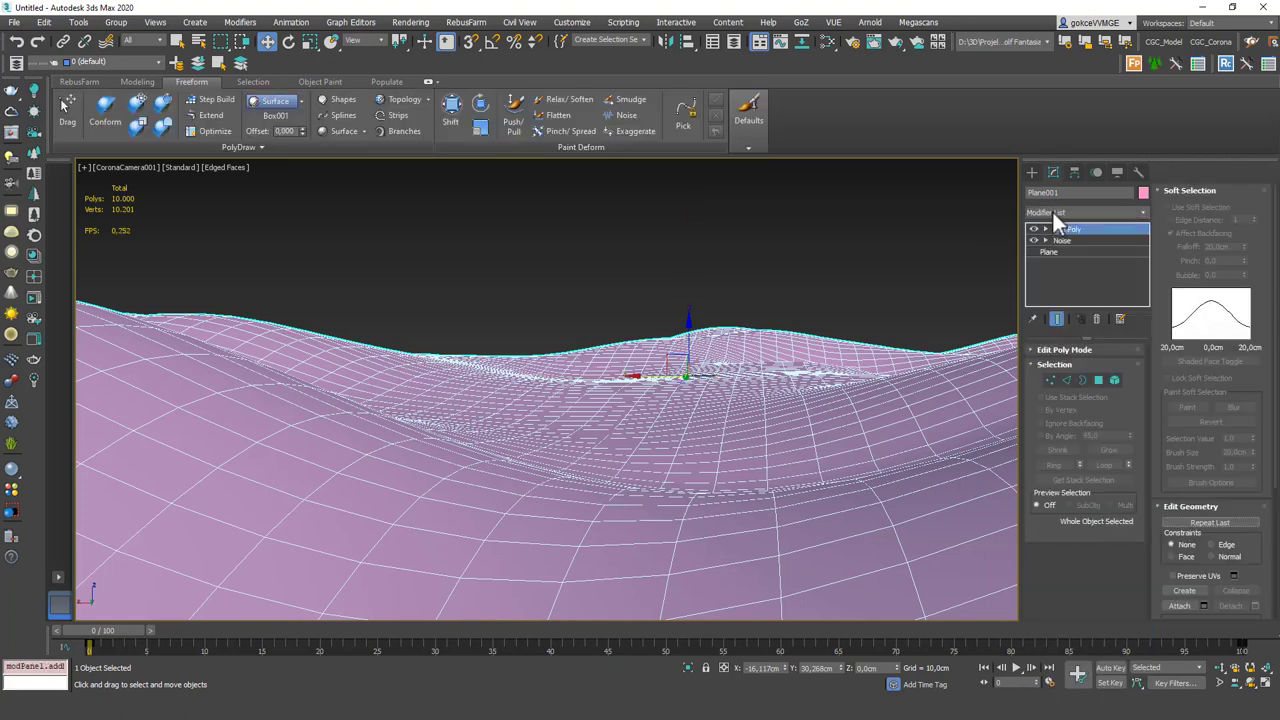
Set the terrain plane Plane001 as the surface that PolyDraw draws on
{"action": "left_click", "coordinate": [341, 117]}
{"action": "left_click", "coordinate": [700, 368]}
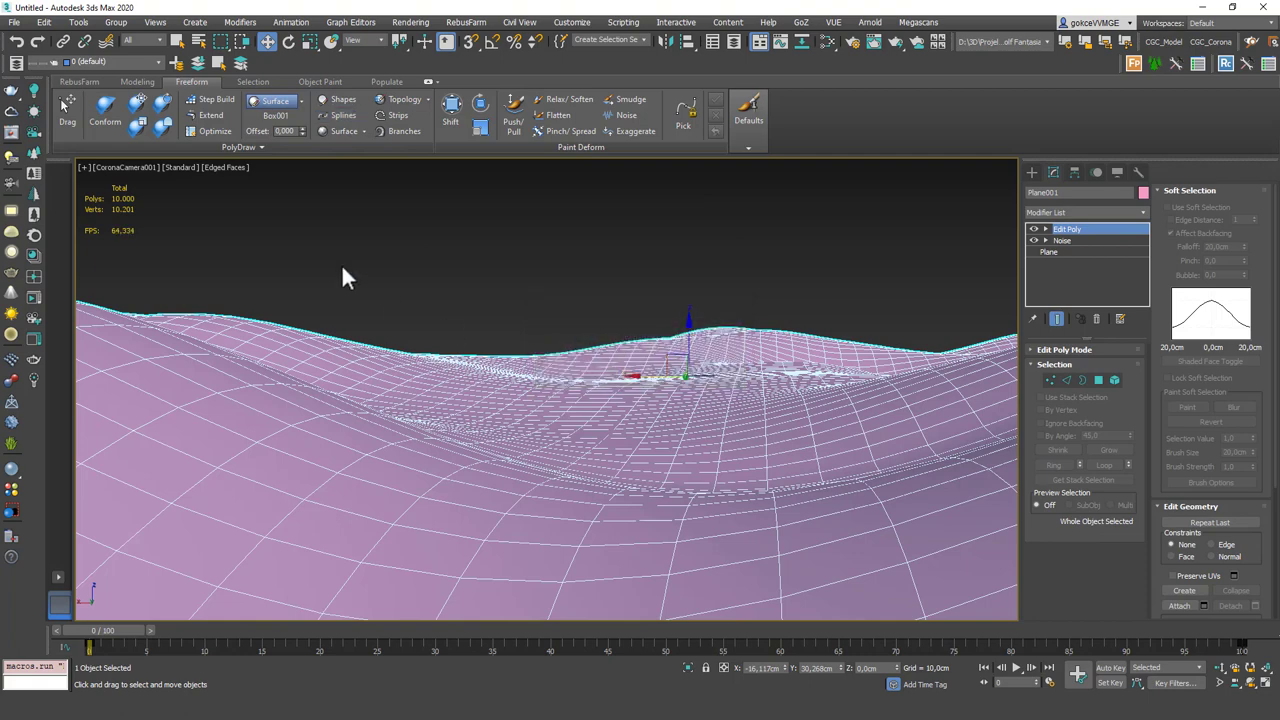
{"action": "left_click", "coordinate": [271, 102]}
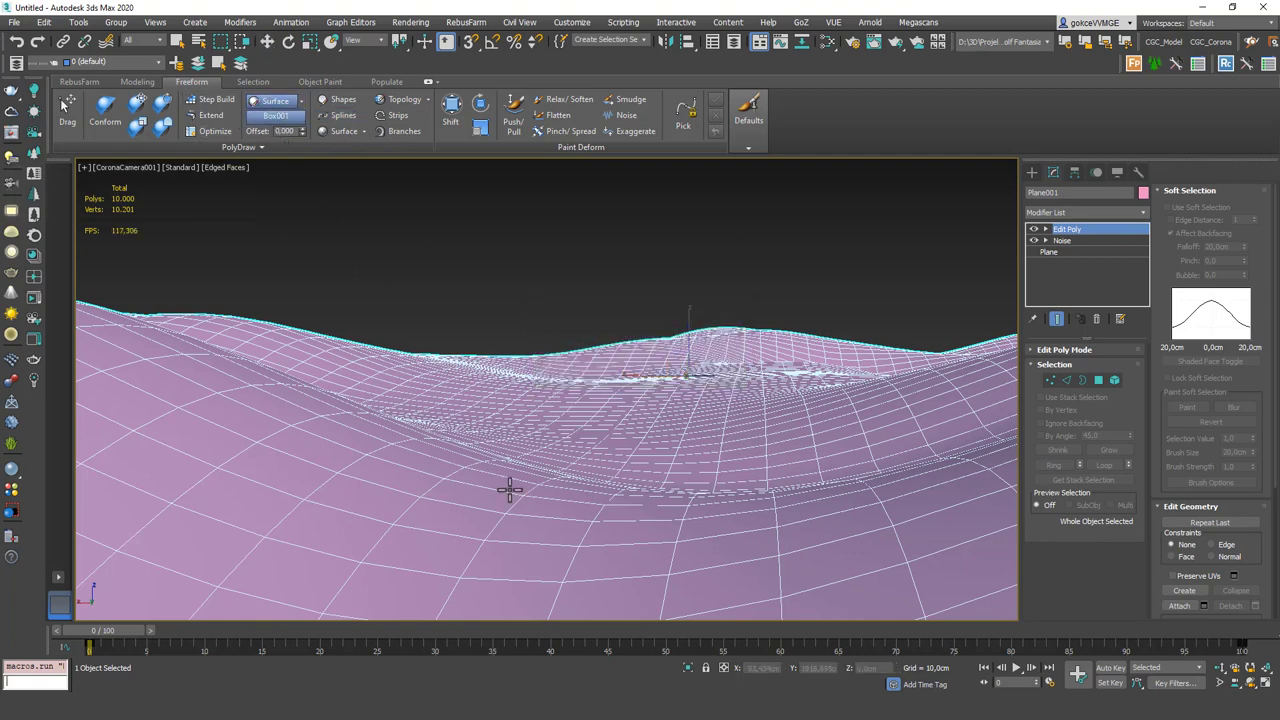
Draw a winding freehand spline with PolyDraw Splines in a Top view, running from the camera past the middle of the terrain
{"action": "left_click", "coordinate": [322, 111]}
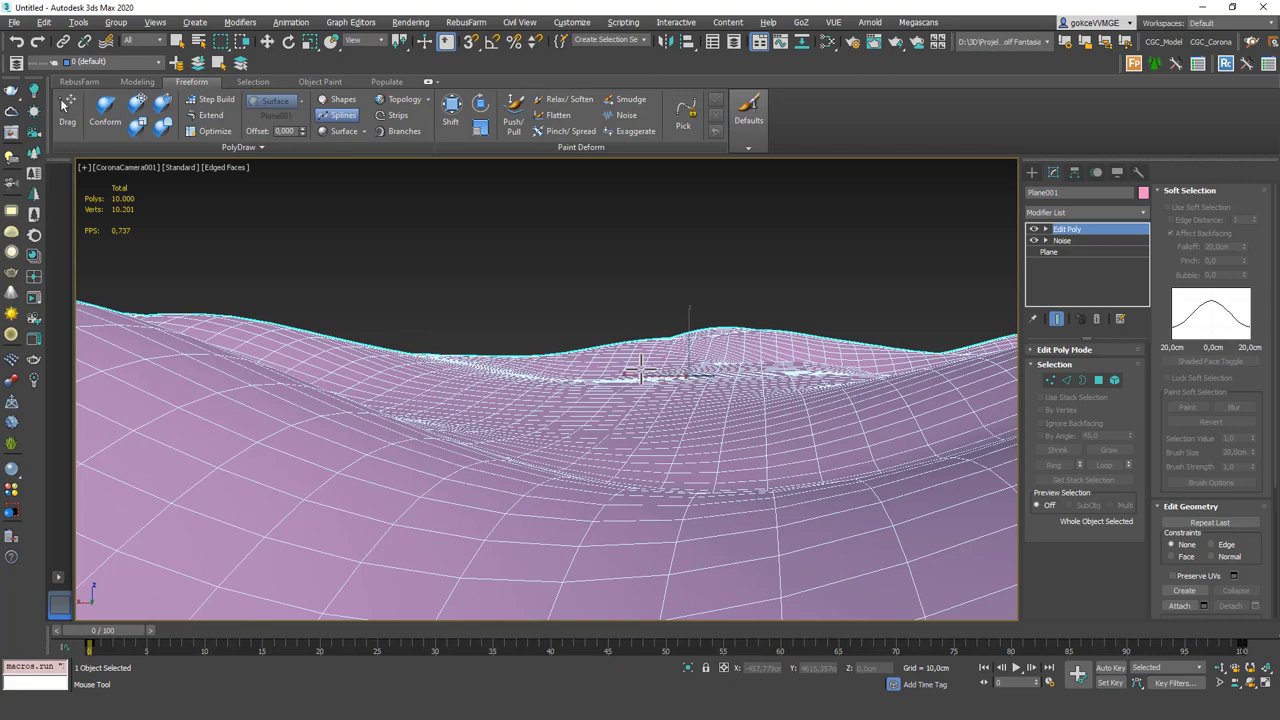
{"action": "key", "text": "alt+w"}
{"action": "middle_click", "coordinate": [688, 256]}
{"action": "key", "text": "t"}
{"action": "key", "text": "z"}
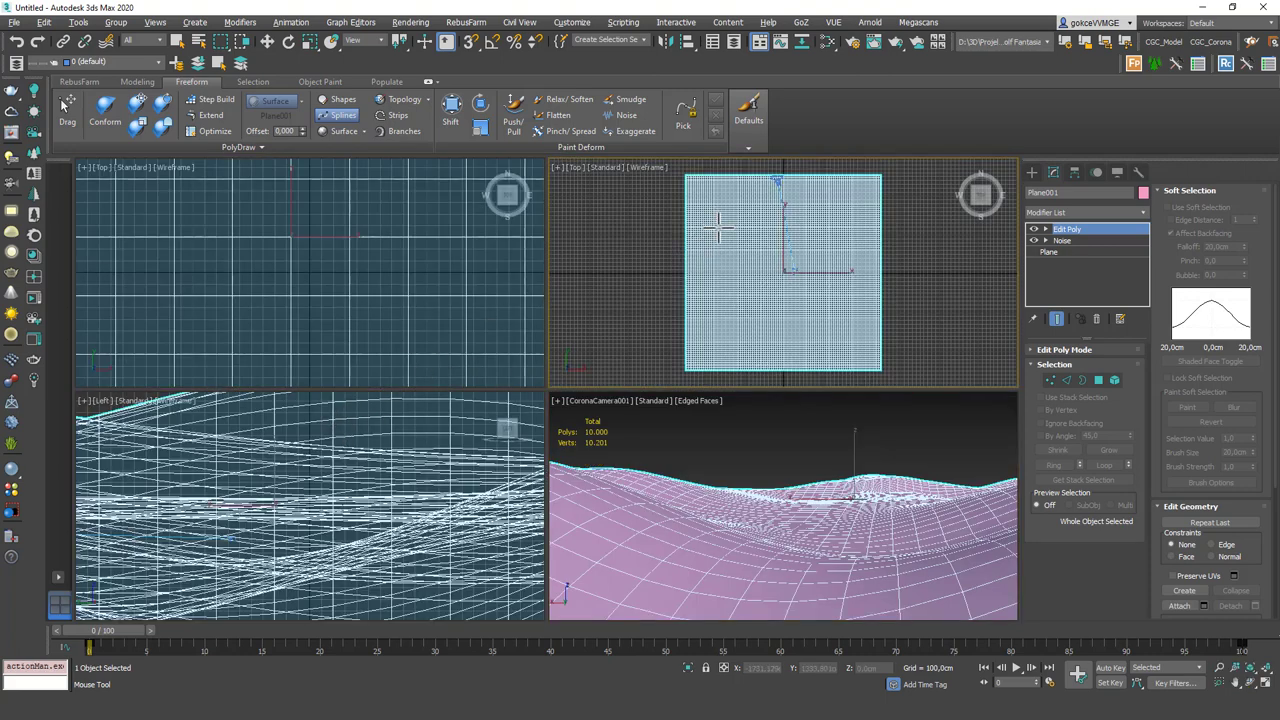
{"action": "scroll", "coordinate": [714, 226], "scroll_direction": "down", "scroll_amount": 1}
{"action": "scroll", "coordinate": [790, 228], "scroll_direction": "up", "scroll_amount": 3}
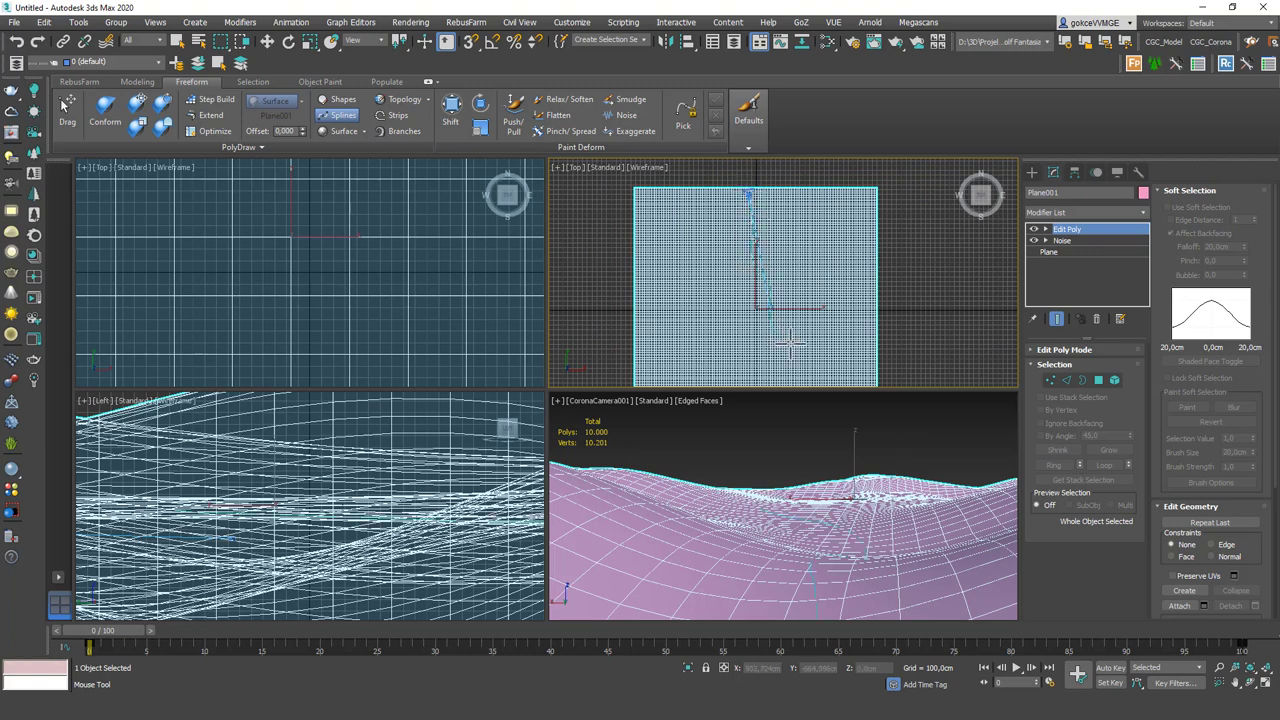
Turn off edged faces in the camera view, leave the Splines tool and deselect everything
{"action": "key", "text": "F4"}
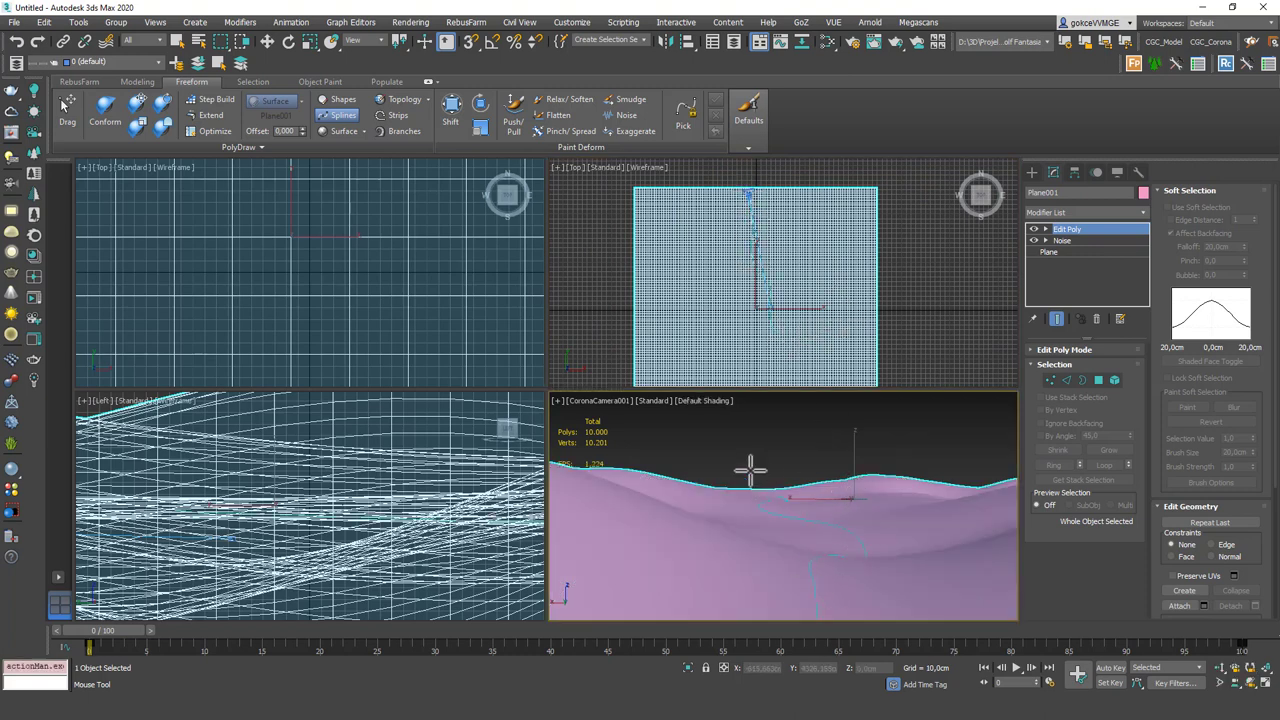
{"action": "key", "text": "w"}
{"action": "key", "text": "alt+w"}
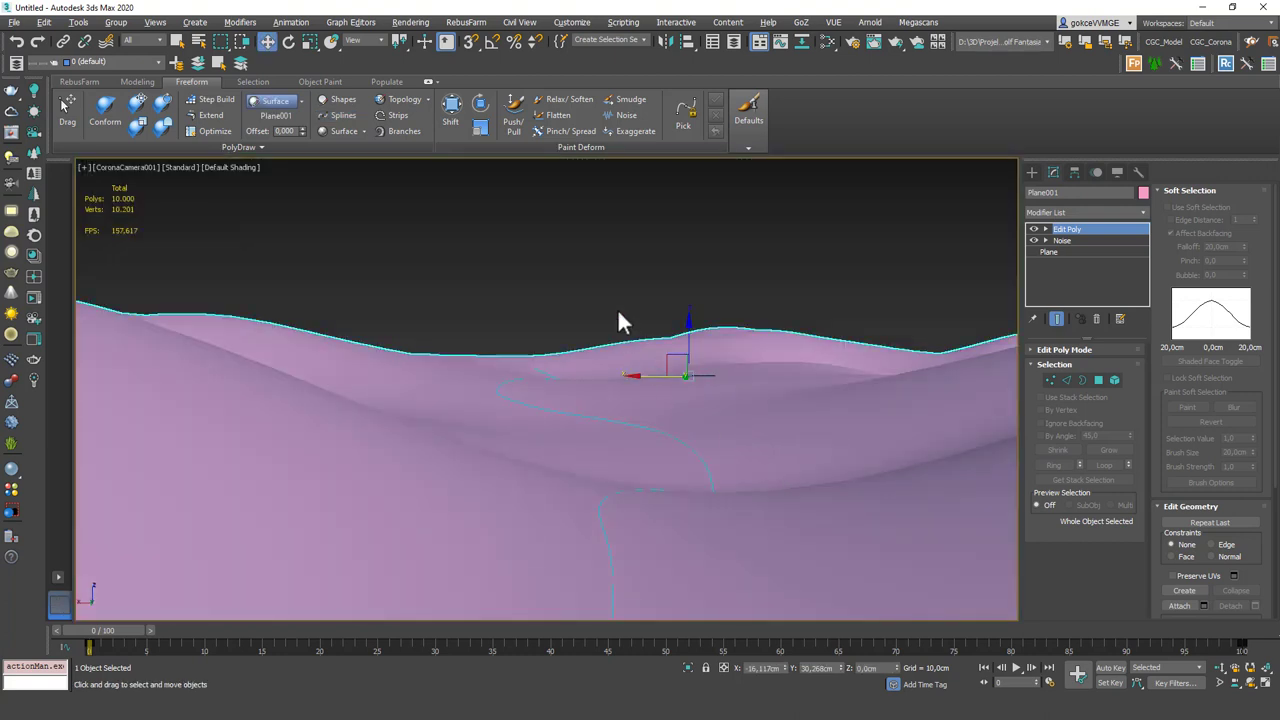
{"action": "left_click", "coordinate": [654, 330]}
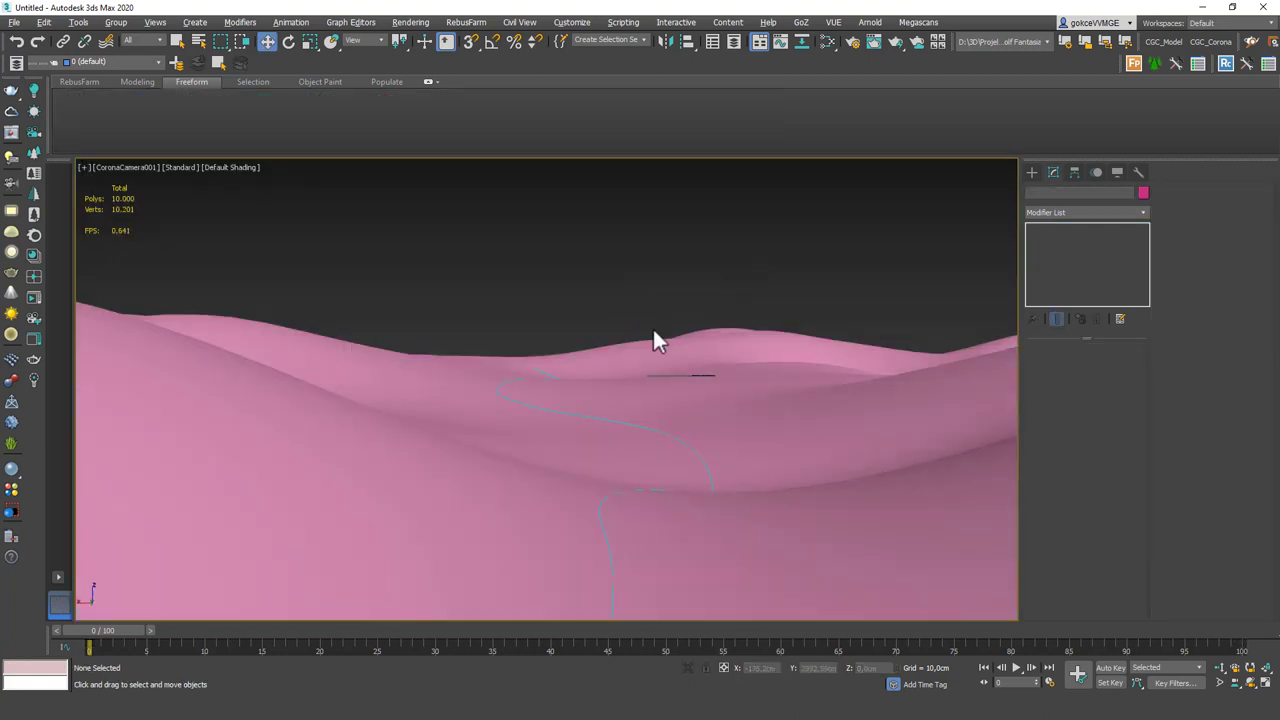
{"action": "left_click", "coordinate": [554, 410]}
{"action": "left_click", "coordinate": [585, 290]}
Place a targeted Corona Sun far off one side of the terrain, about 2139 cm high and aimed at the plane
{"action": "key", "text": "alt+w"}
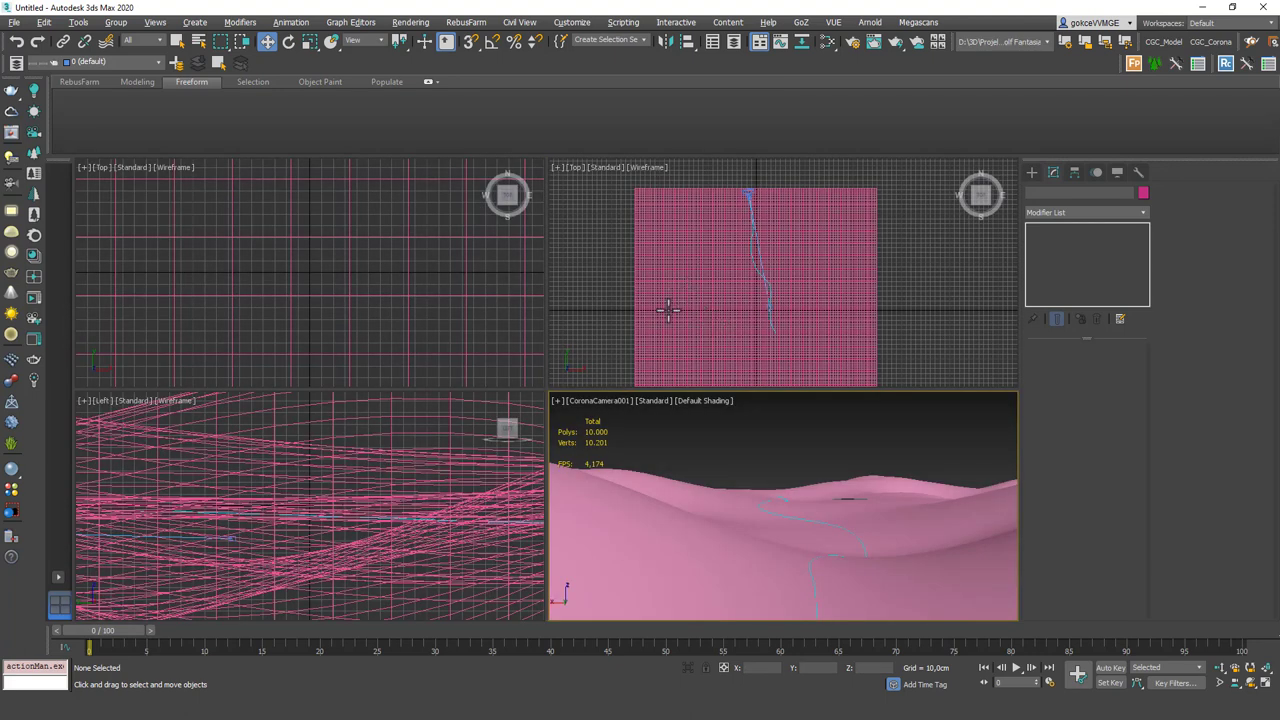
{"action": "scroll", "coordinate": [771, 273], "scroll_direction": "down", "scroll_amount": 2}
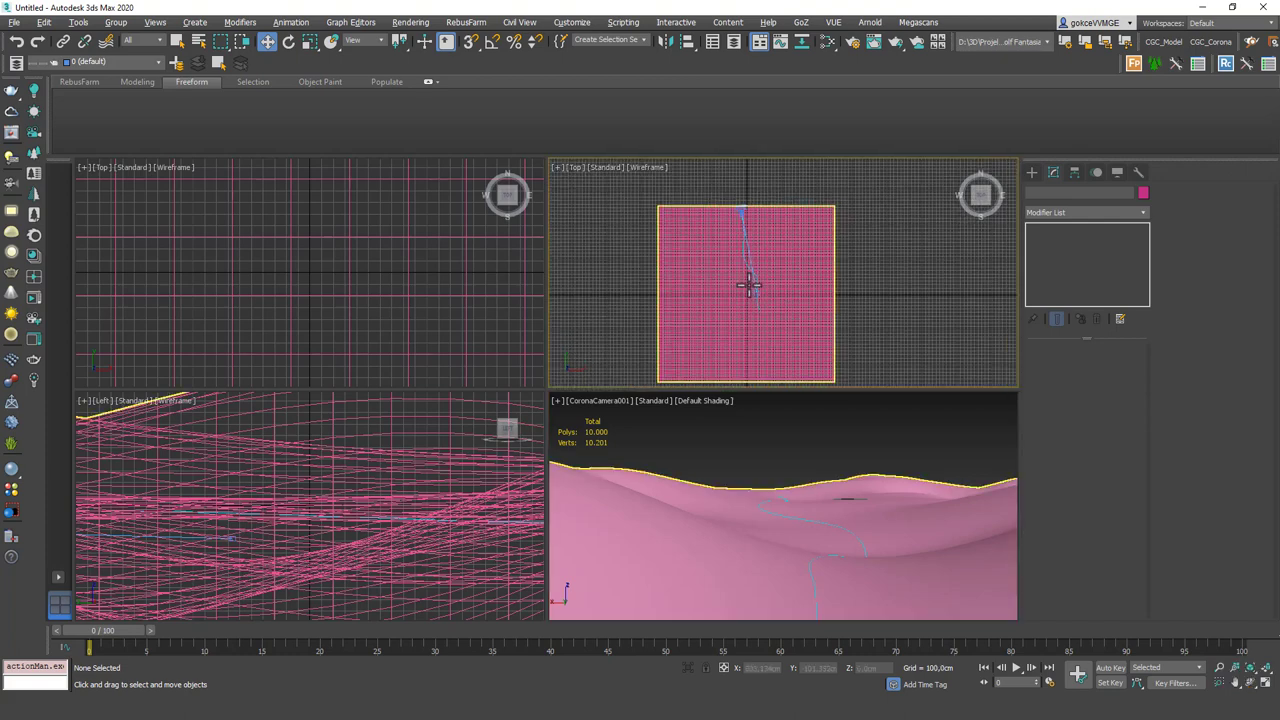
{"action": "left_click", "coordinate": [1033, 173]}
{"action": "left_click", "coordinate": [1080, 210]}
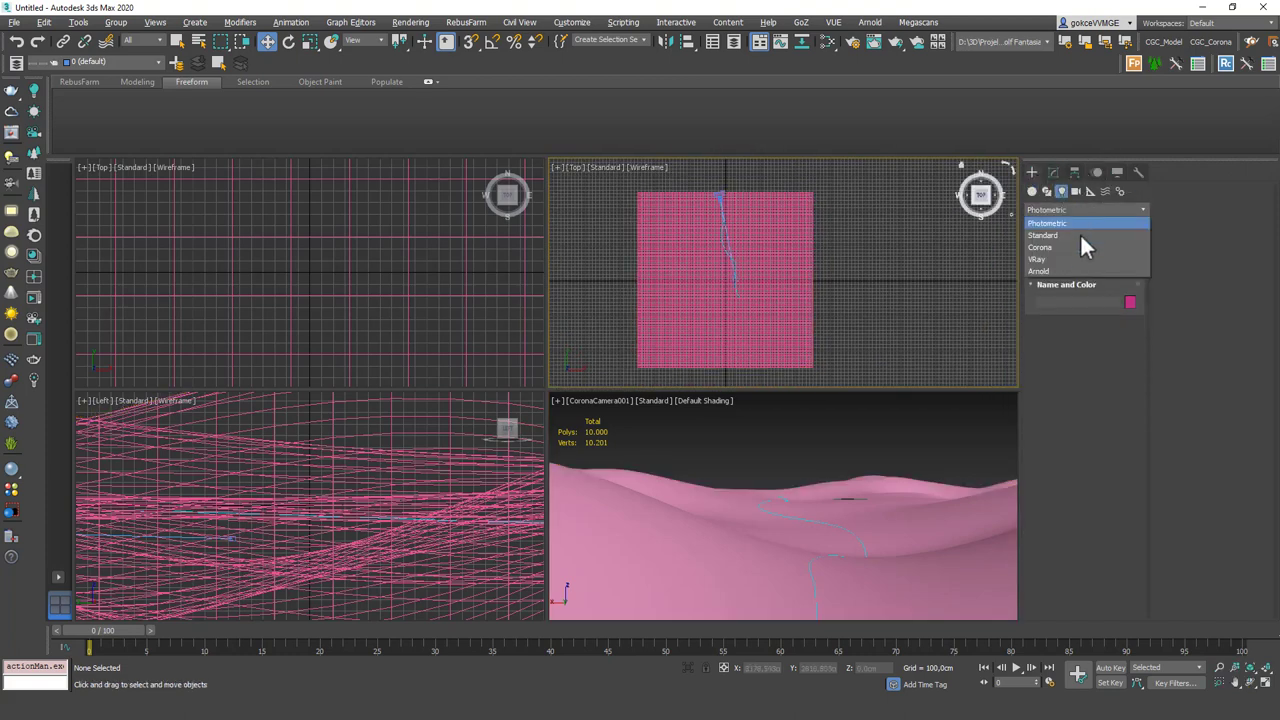
{"action": "left_click", "coordinate": [1062, 248]}
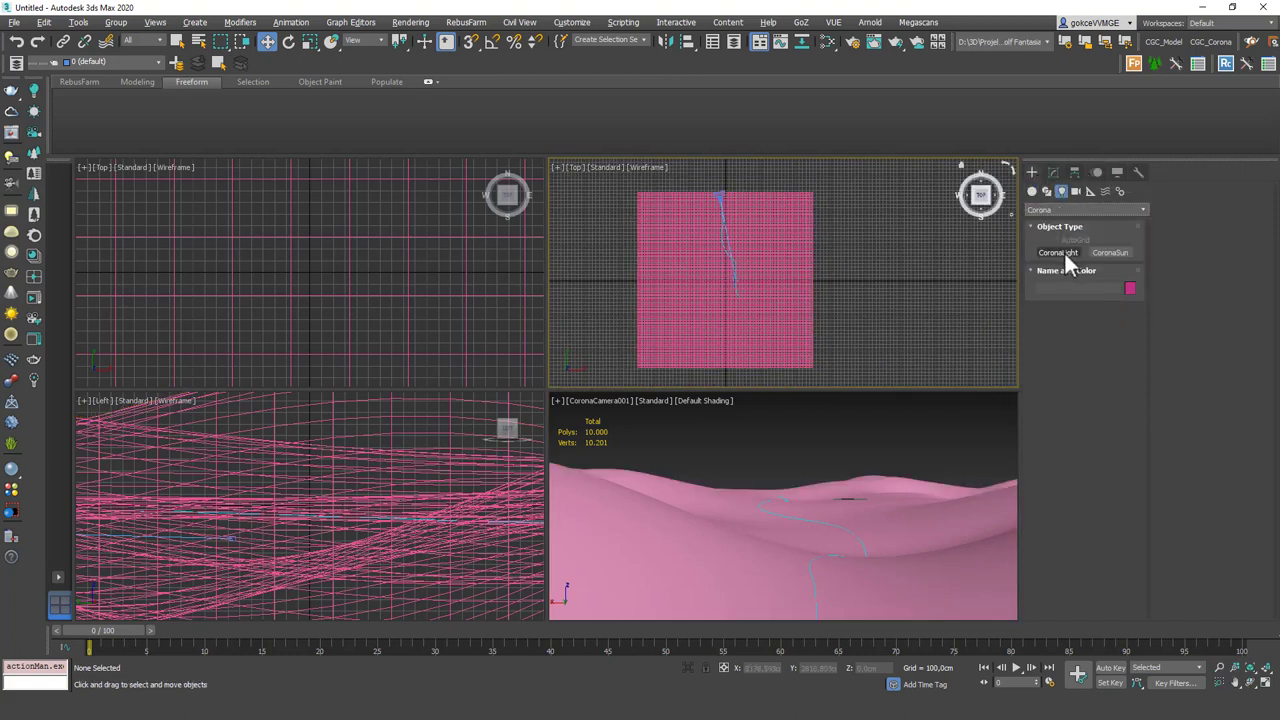
{"action": "left_click", "coordinate": [1111, 252]}
{"action": "scroll", "coordinate": [786, 249], "scroll_direction": "down", "scroll_amount": 3}
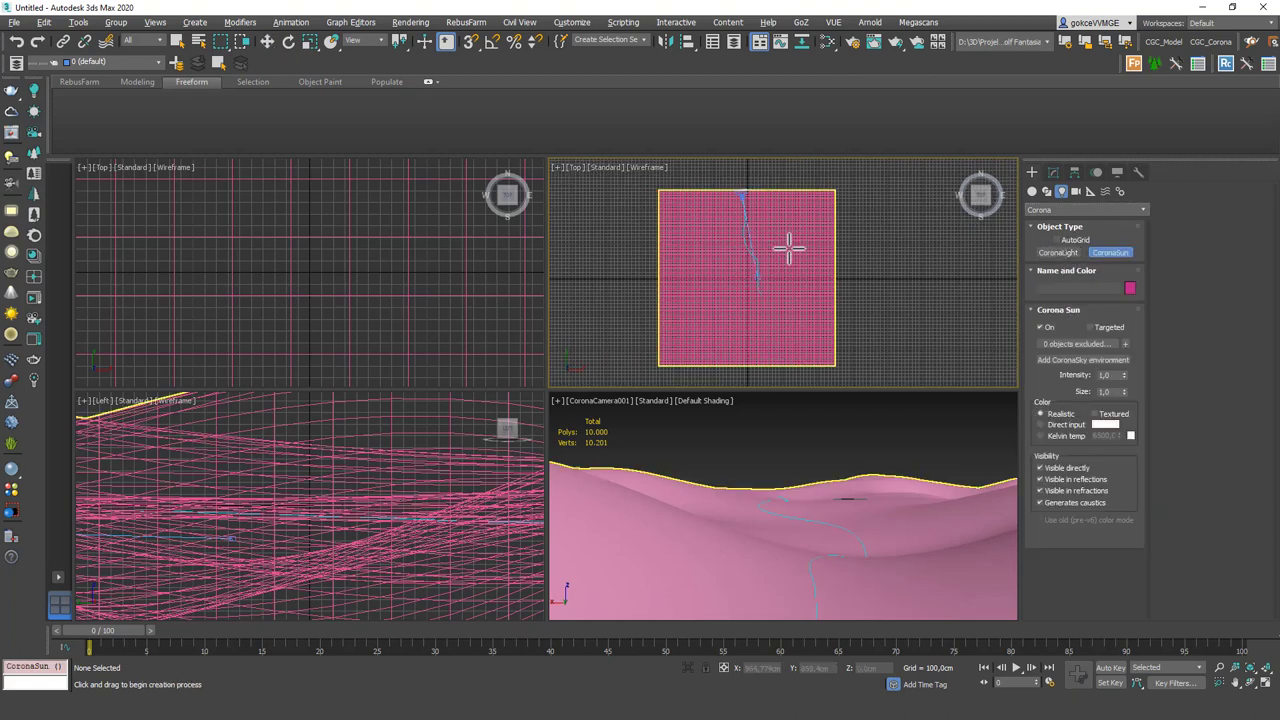
{"action": "left_click_drag", "start_coordinate": [622, 262], "coordinate": [777, 257]}
{"action": "left_click", "coordinate": [727, 234]}
{"action": "right_click", "coordinate": [729, 262]}
Start a Corona interactive render and make it show the CoronaCamera001 view
{"action": "middle_click_drag", "start_coordinate": [753, 299], "coordinate": [900, 200], "text": "alt"}
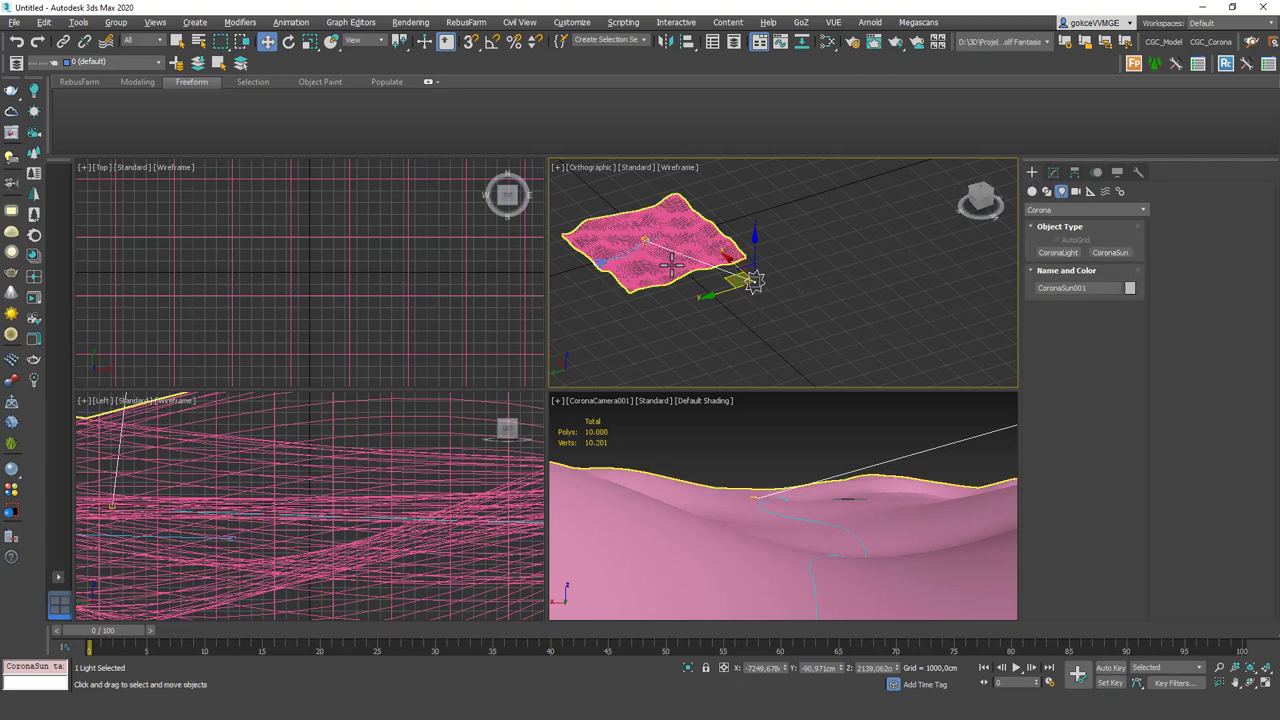
{"action": "middle_click_drag", "start_coordinate": [636, 244], "coordinate": [770, 262], "text": "alt"}
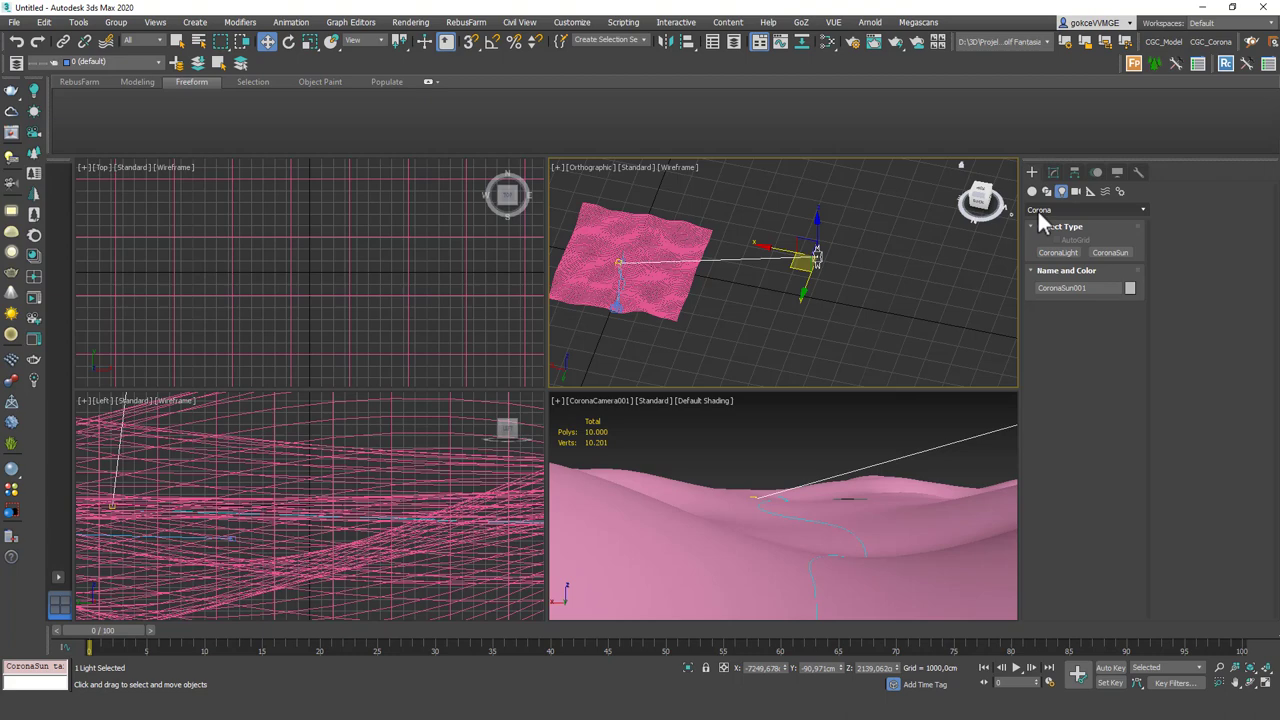
{"action": "middle_click_drag", "start_coordinate": [670, 268], "coordinate": [759, 272]}
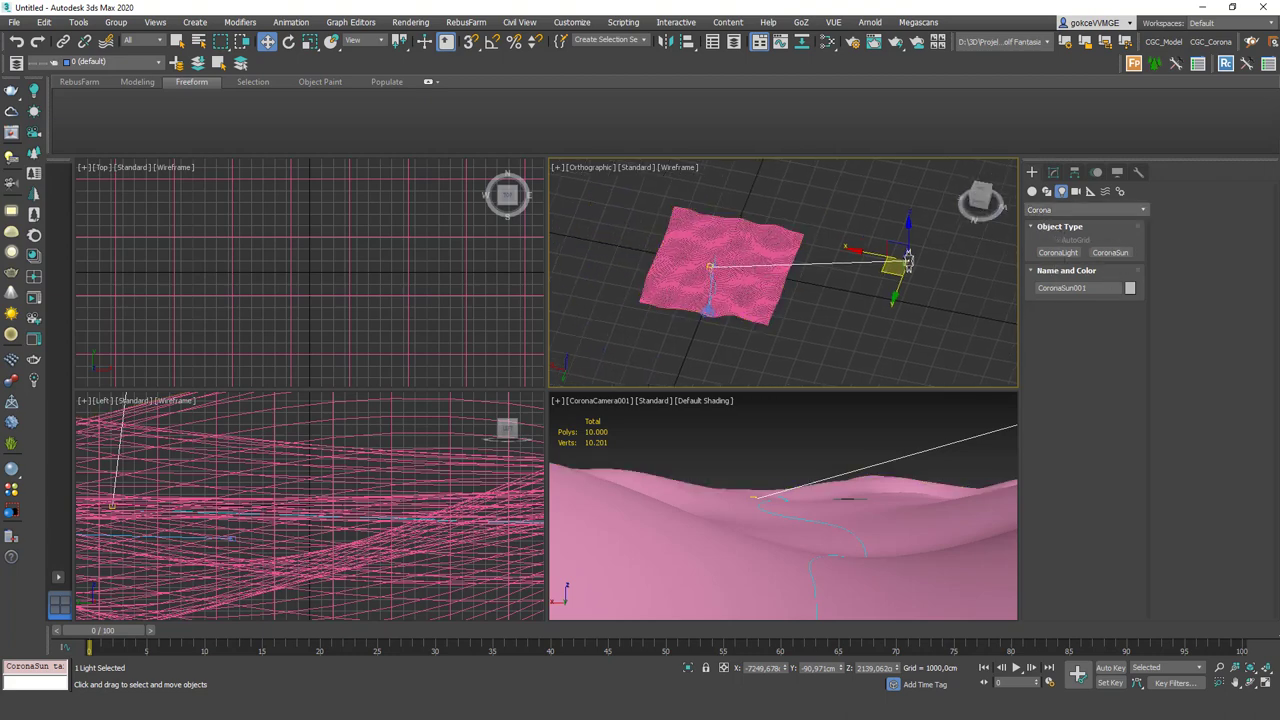
{"action": "scroll", "coordinate": [655, 282], "scroll_direction": "up", "scroll_amount": 1}
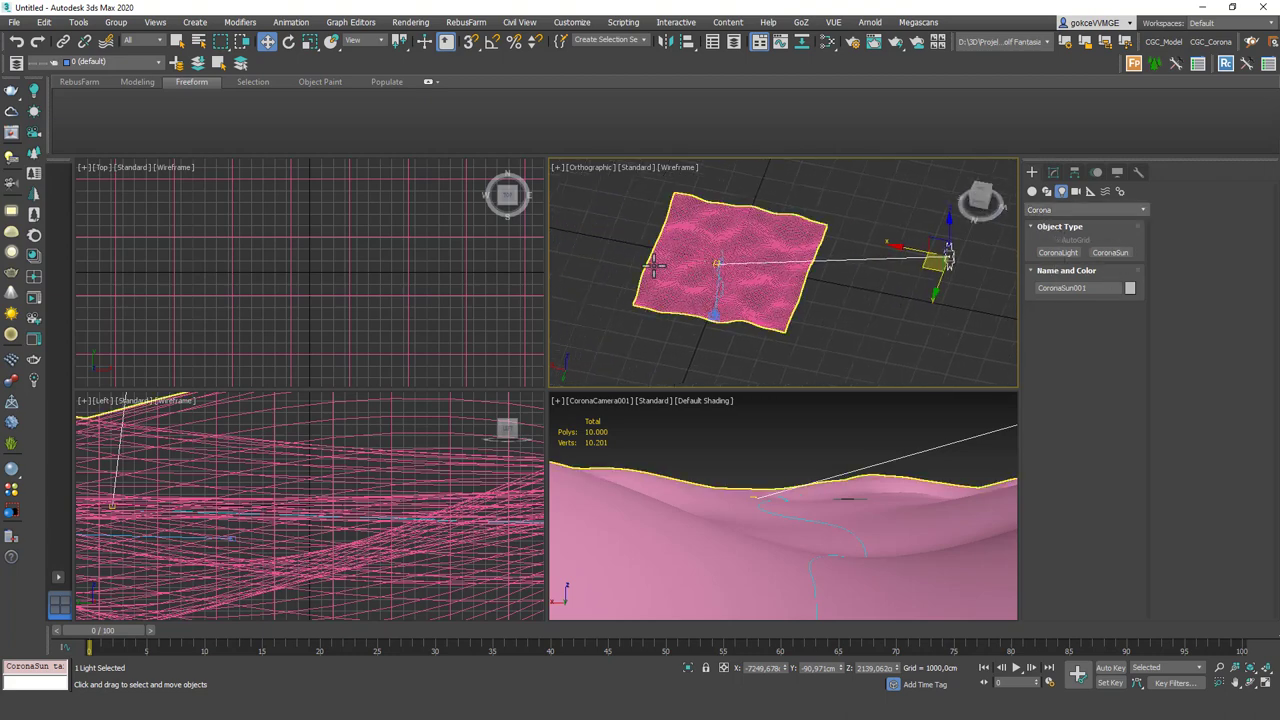
{"action": "left_click", "coordinate": [33, 297]}
{"action": "key", "text": "shift+q"}
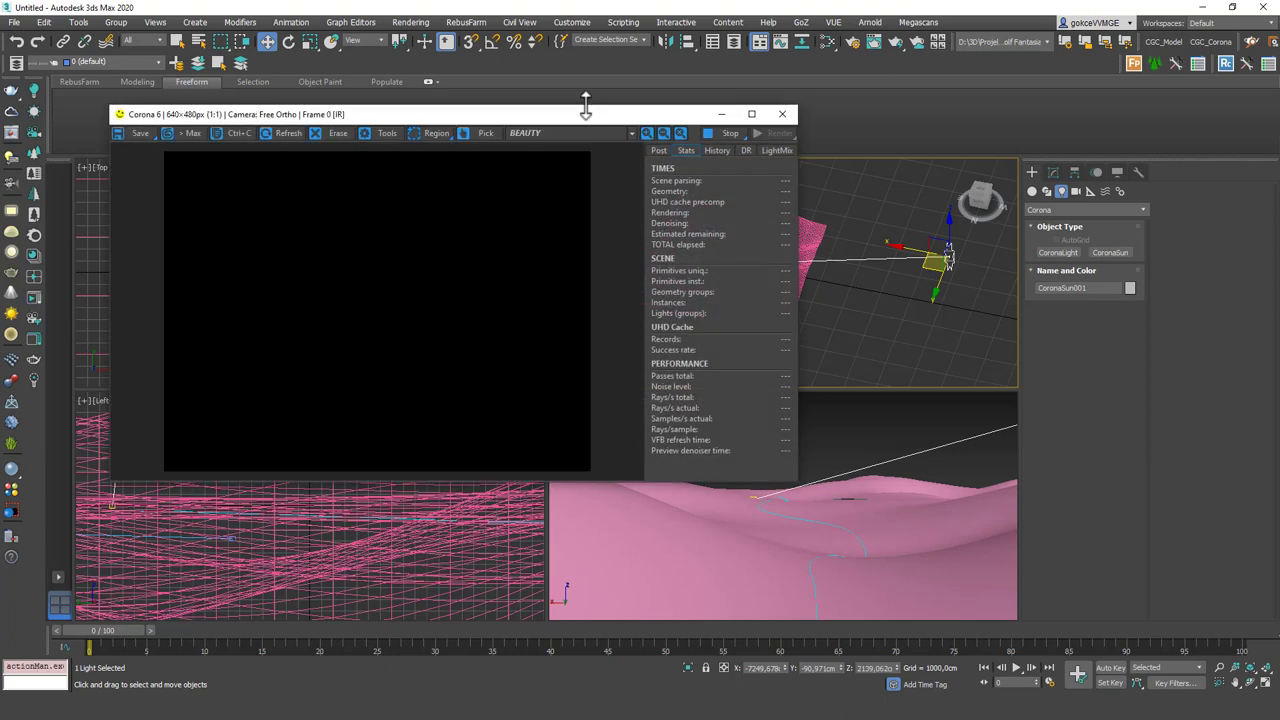
{"action": "left_click_drag", "start_coordinate": [583, 103], "coordinate": [527, 90]}
{"action": "left_click", "coordinate": [860, 427]}
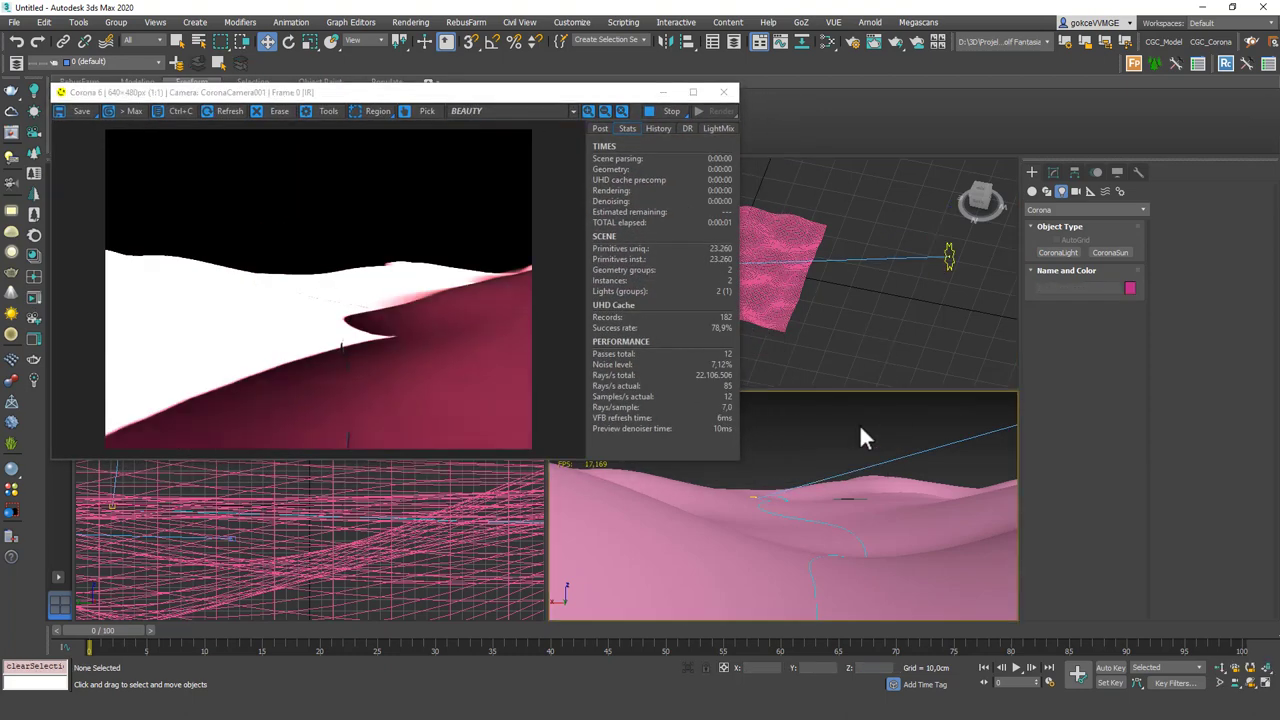
Add a CoronaSky environment from the Corona Sun's settings and return the render to the camera view
{"action": "left_click", "coordinate": [950, 260]}
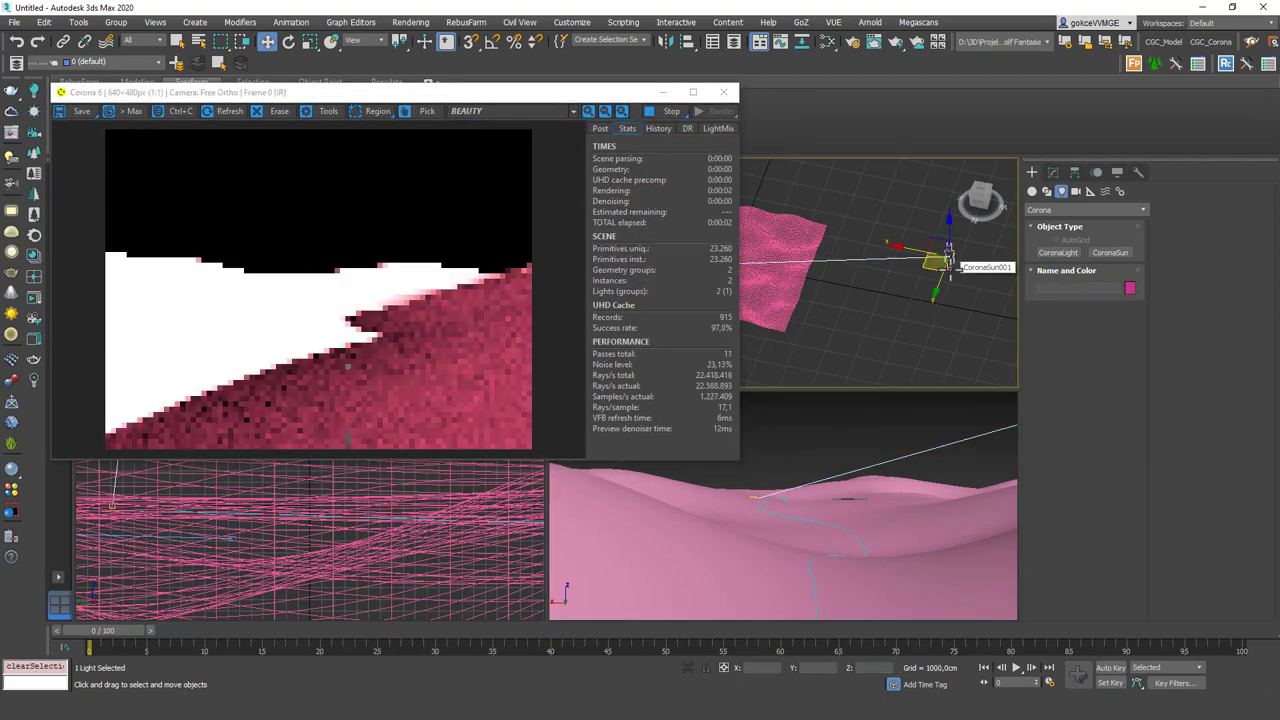
{"action": "left_click", "coordinate": [1052, 174]}
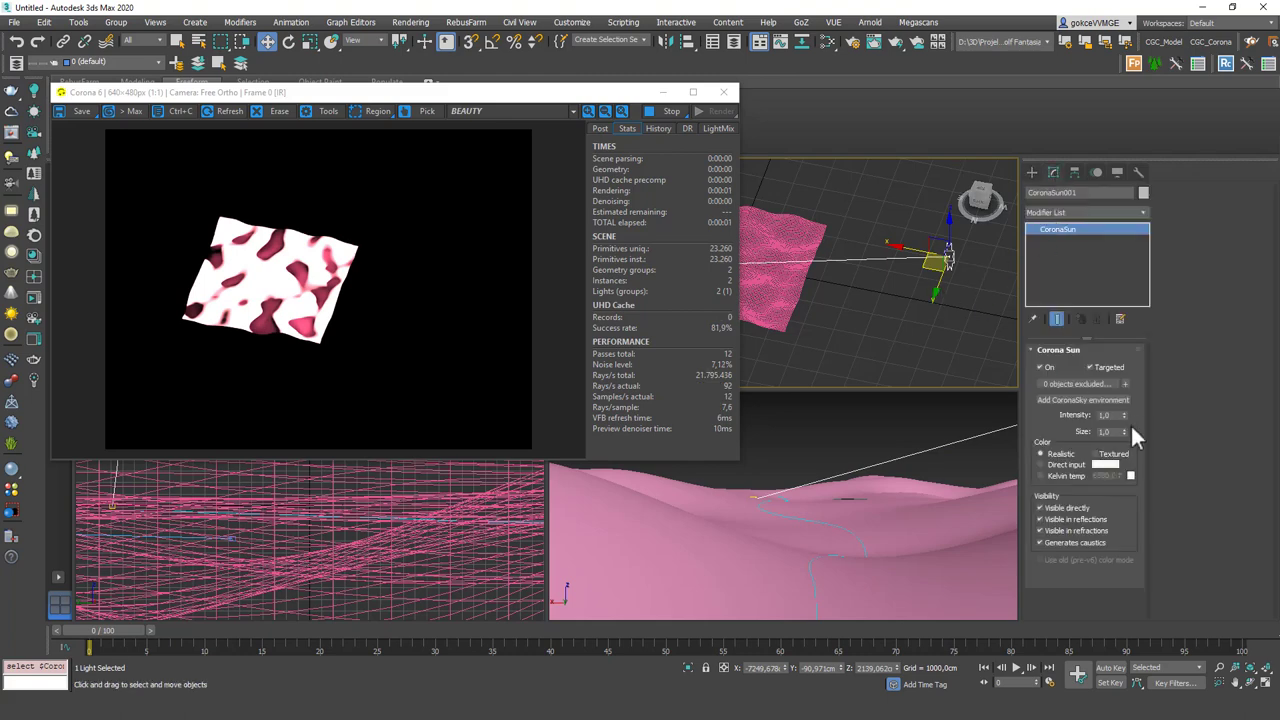
{"action": "left_click", "coordinate": [1062, 400]}
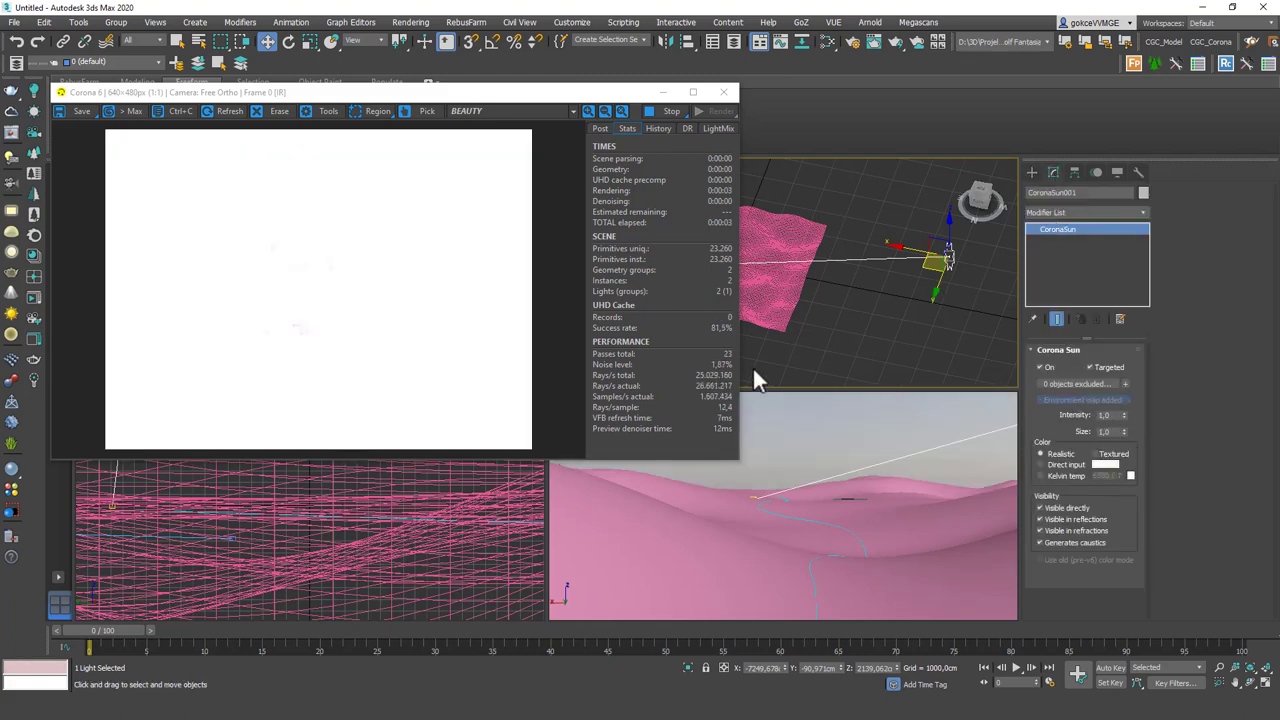
{"action": "left_click", "coordinate": [826, 426]}
Lower the render's tone mapping exposure to -3.758 EV and move the render window clear of the viewports
{"action": "left_click", "coordinate": [600, 128]}
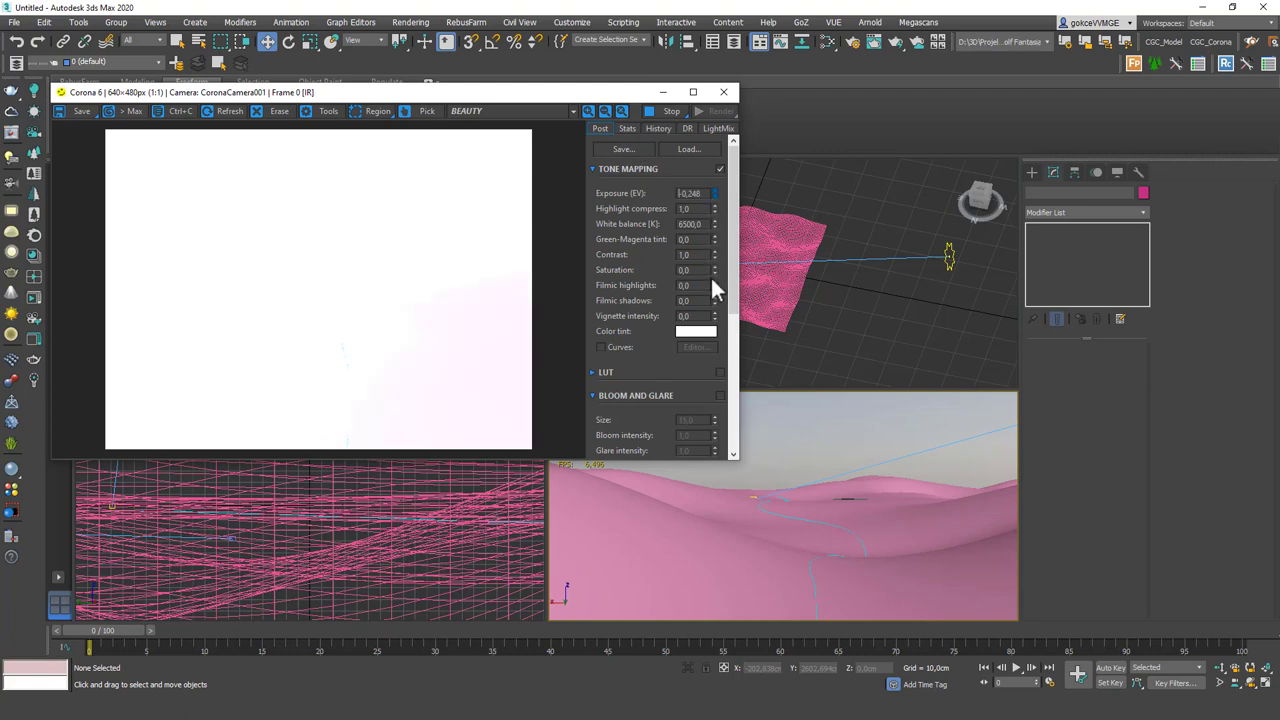
{"action": "left_click_drag", "start_coordinate": [712, 279], "coordinate": [712, 370]}
{"action": "left_click_drag", "start_coordinate": [722, 232], "coordinate": [733, 495]}
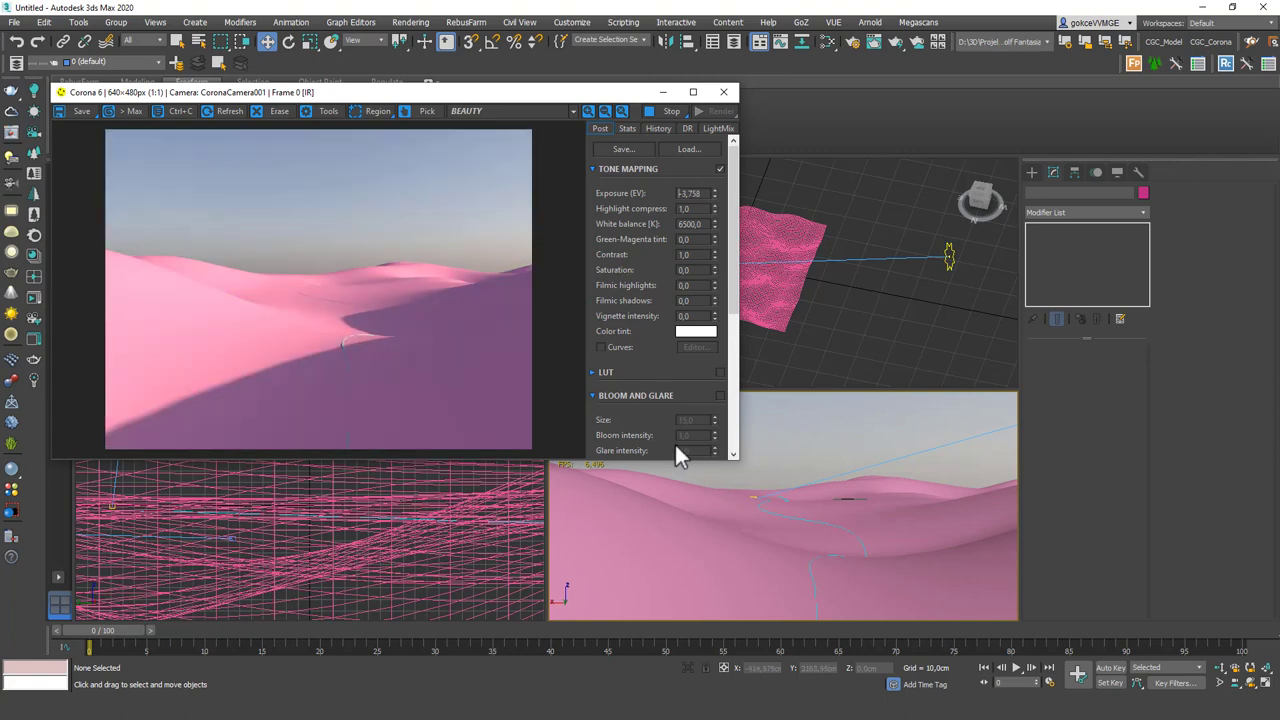
{"action": "left_click_drag", "start_coordinate": [545, 89], "coordinate": [507, 67]}
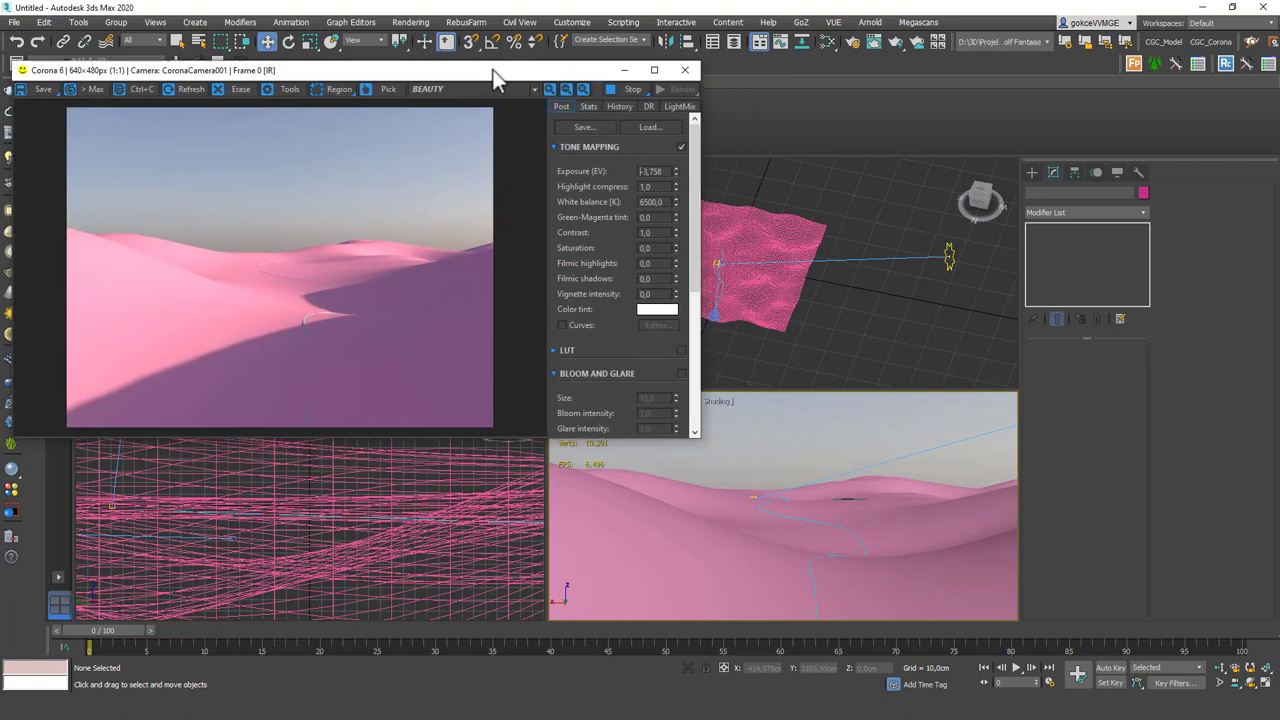
Select the path spline on the terrain and turn off its rendering in the renderer
{"action": "left_click", "coordinate": [829, 527]}
{"action": "left_click", "coordinate": [829, 527]}
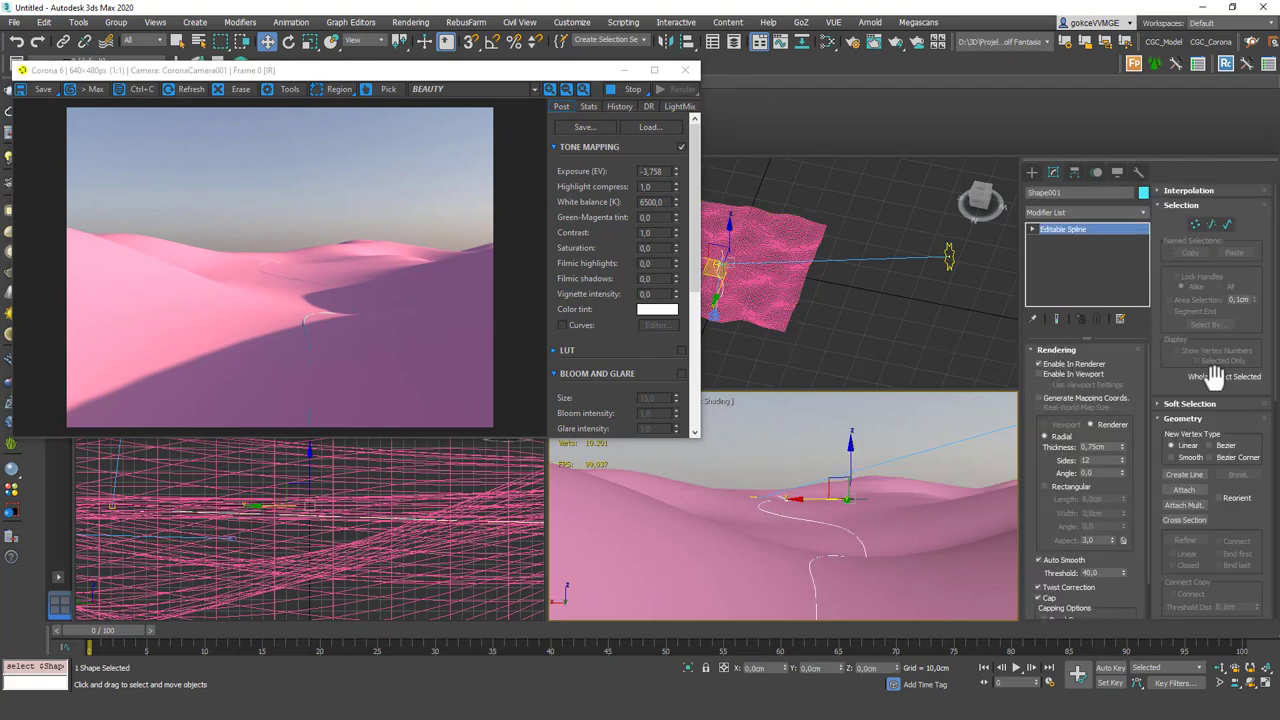
{"action": "left_click_drag", "start_coordinate": [1171, 371], "coordinate": [1156, 306]}
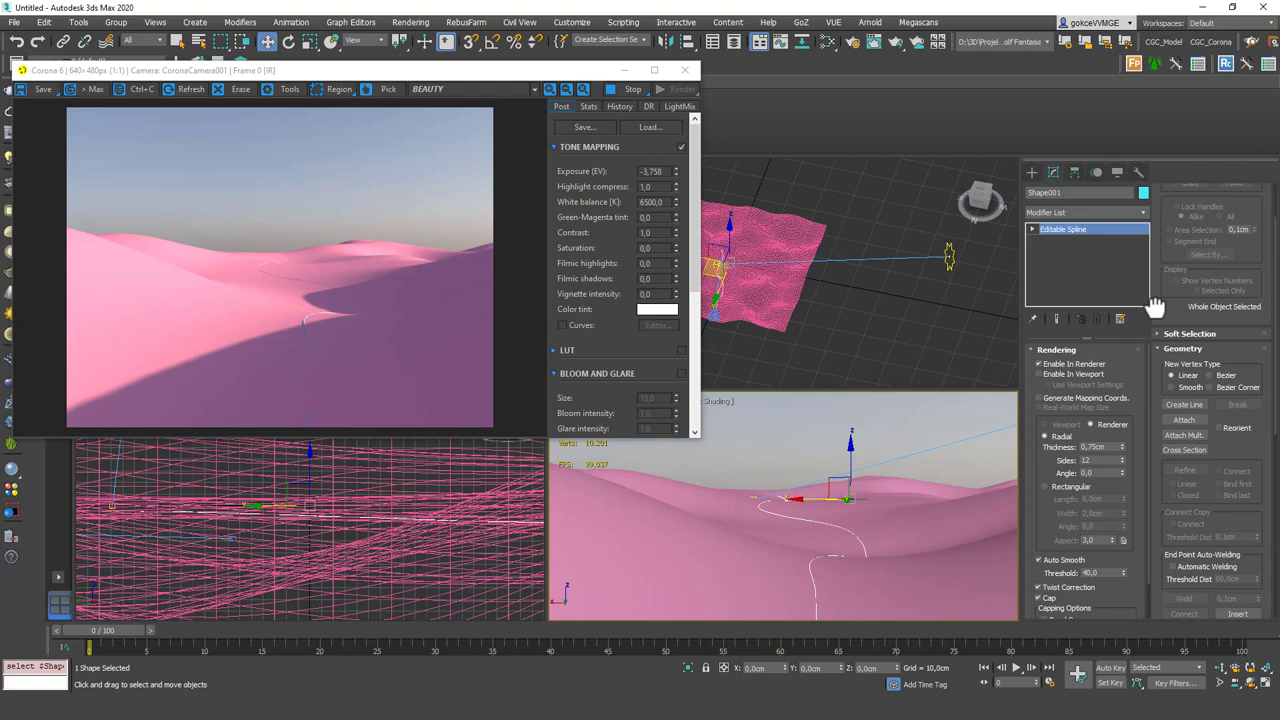
{"action": "left_click", "coordinate": [1078, 363]}
Open the material editor, move it clear of the camera viewport and create a CoronaLayeredMtl in its node view
{"action": "key", "text": "m"}
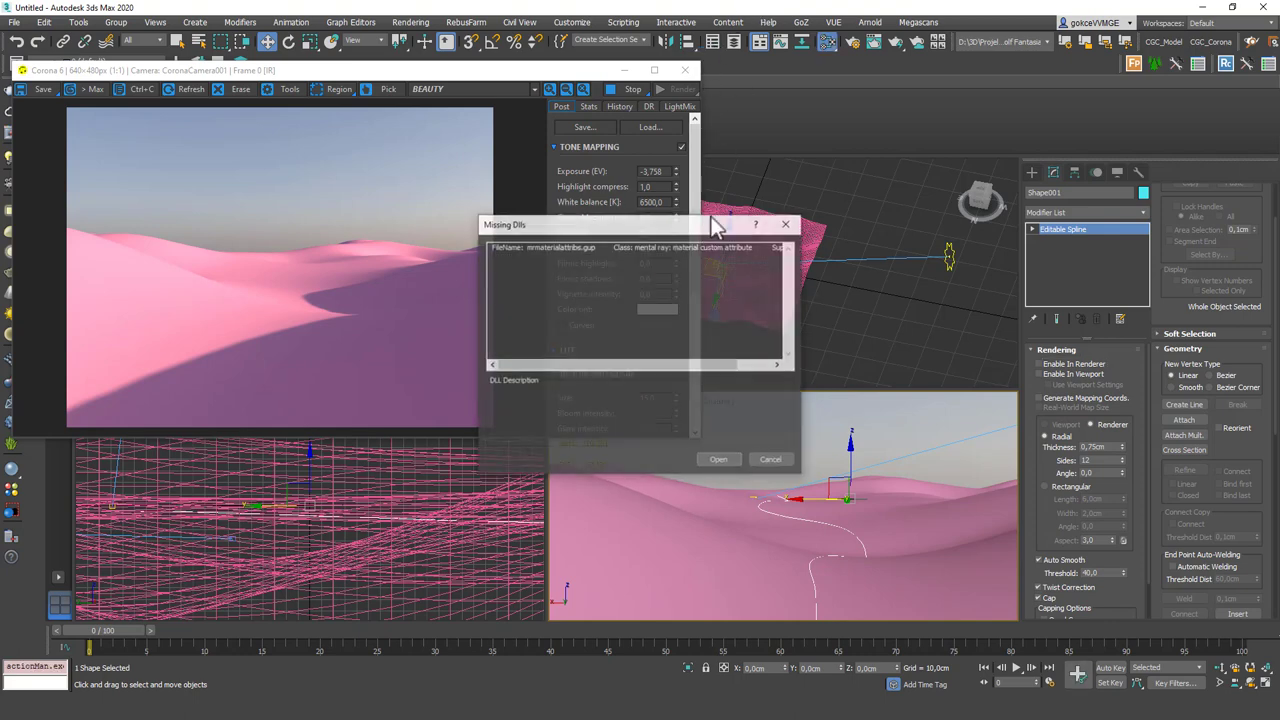
{"action": "left_click", "coordinate": [718, 460]}
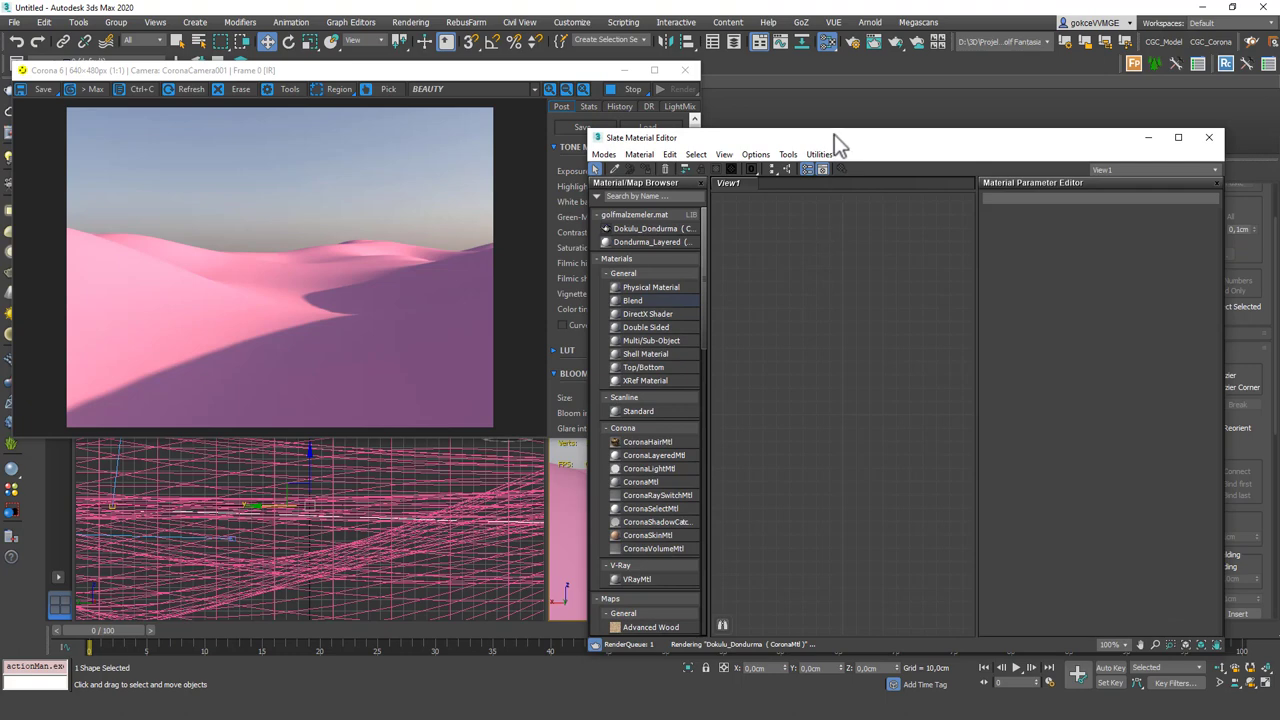
{"action": "left_click_drag", "start_coordinate": [834, 135], "coordinate": [355, 136]}
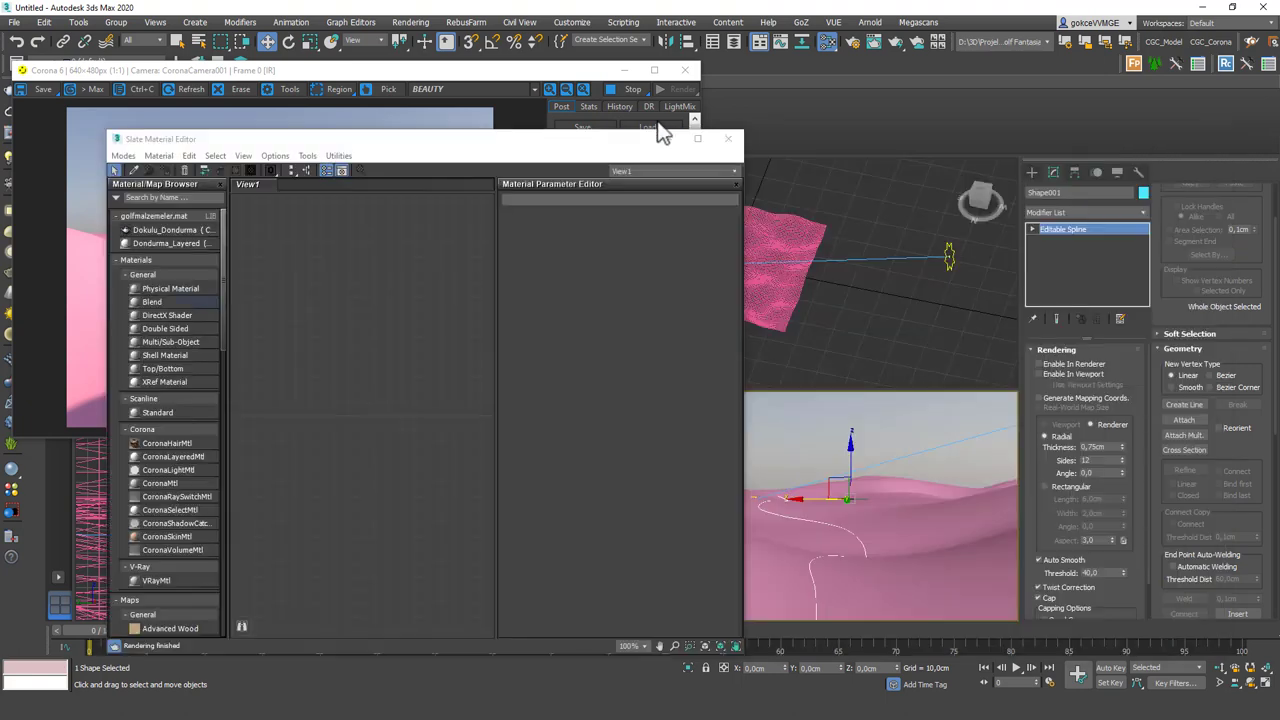
{"action": "left_click_drag", "start_coordinate": [543, 142], "coordinate": [517, 118]}
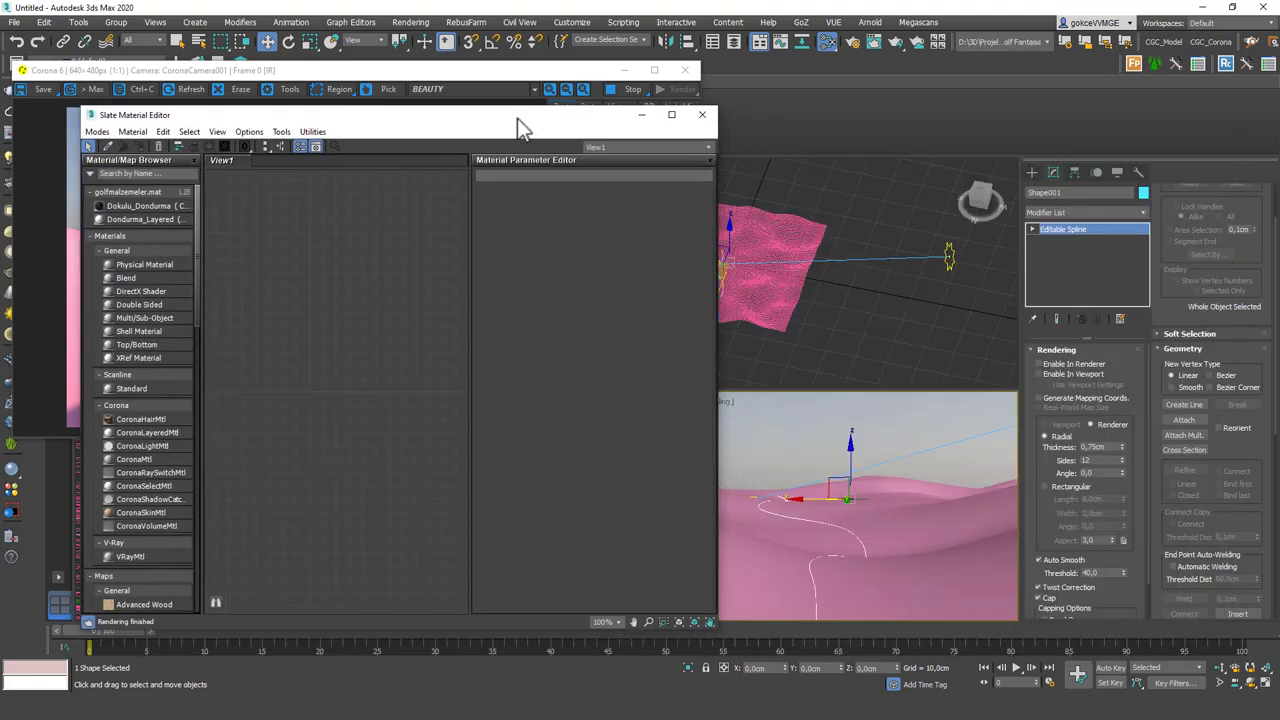
{"action": "right_click", "coordinate": [358, 297]}
{"action": "mouse_move", "coordinate": [420, 319]}
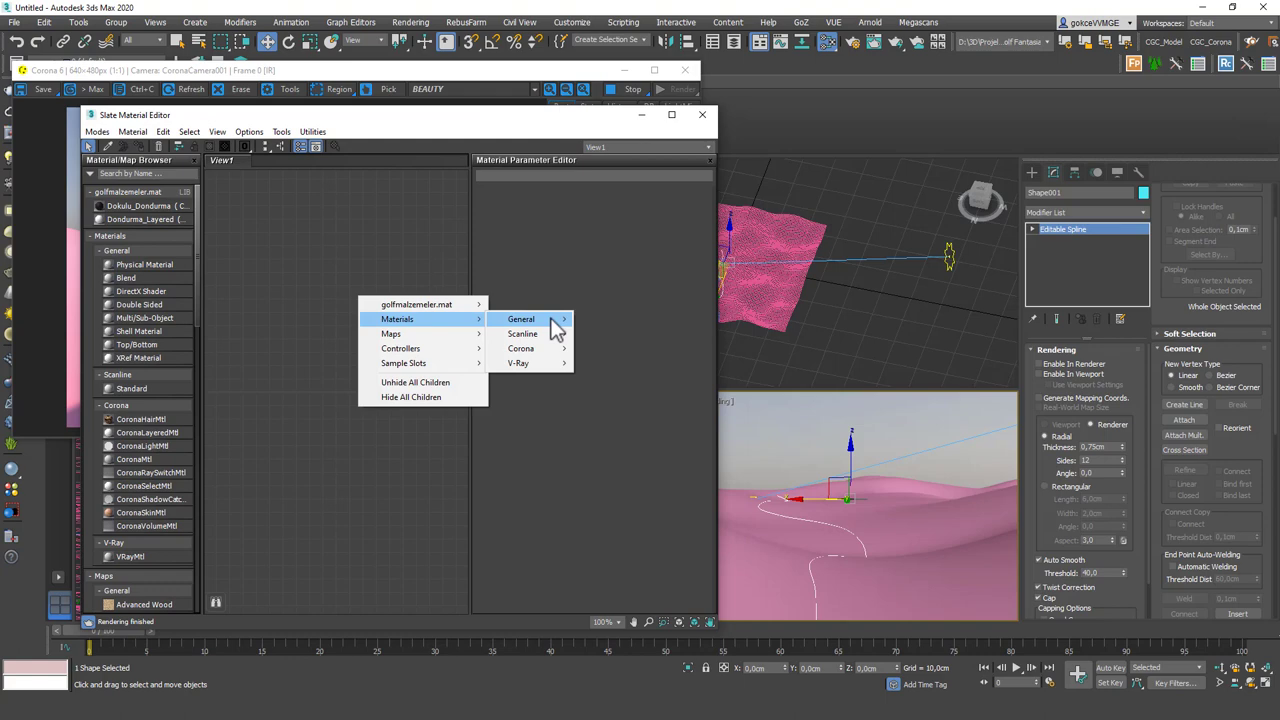
{"action": "mouse_move", "coordinate": [543, 348]}
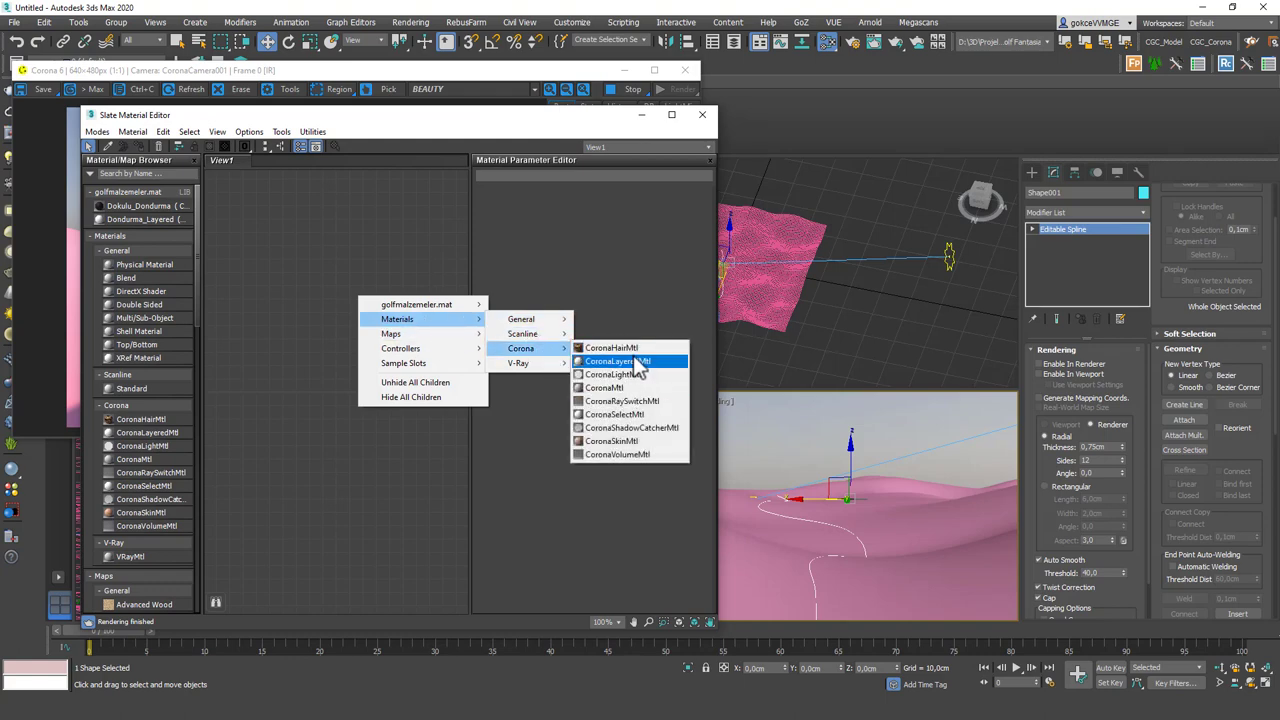
{"action": "left_click", "coordinate": [631, 367]}
{"action": "left_click_drag", "start_coordinate": [361, 357], "coordinate": [392, 343]}
Assign the layered material to the terrain plane and dismiss the Corona error message
{"action": "left_click", "coordinate": [890, 561]}
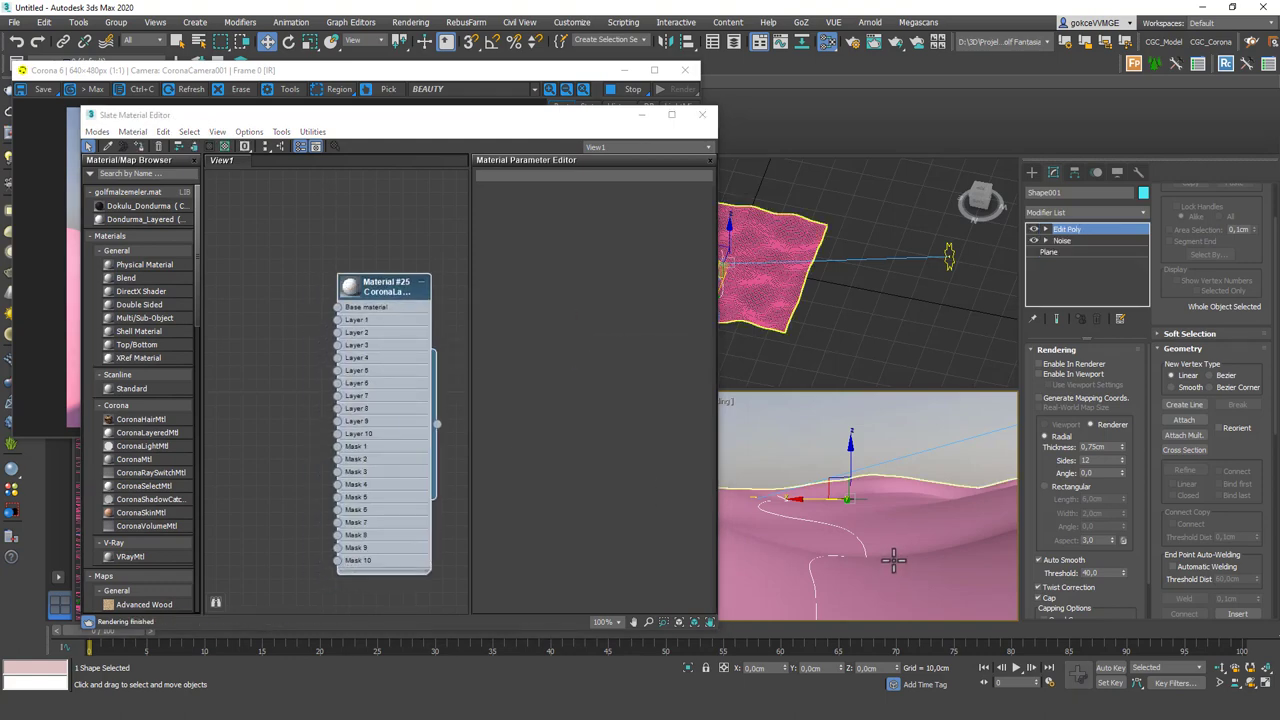
{"action": "left_click", "coordinate": [138, 146]}
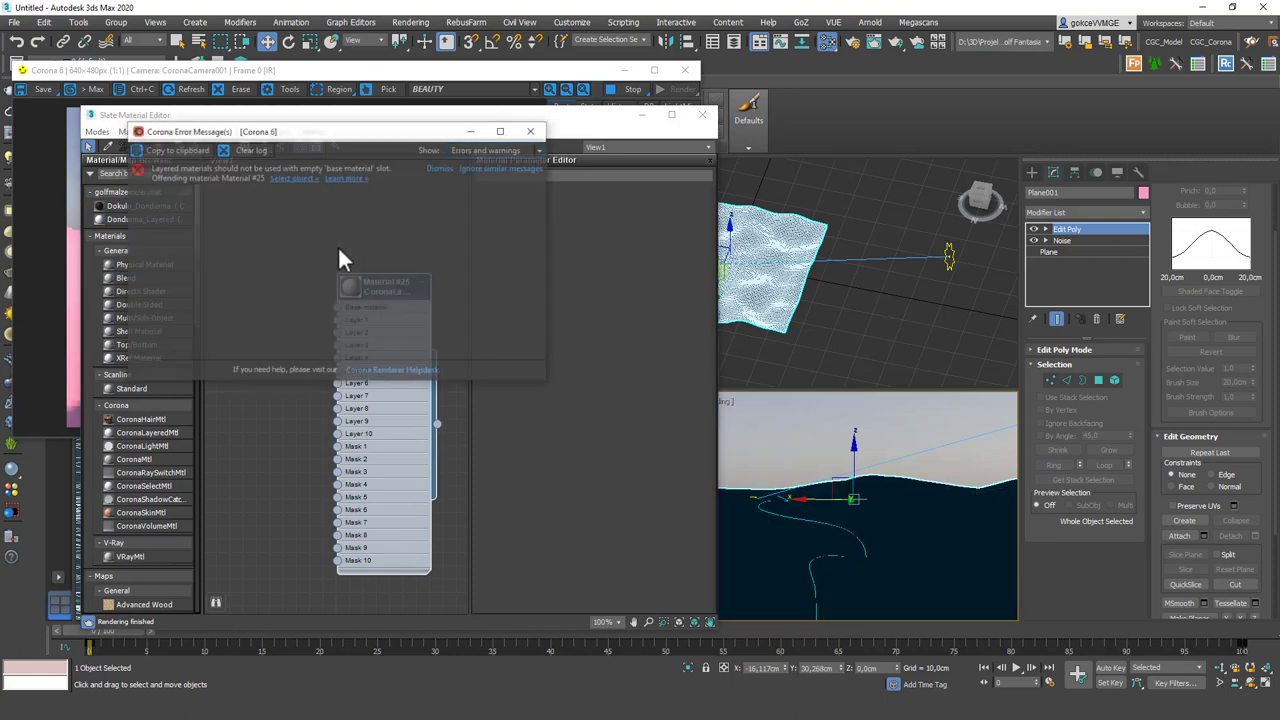
{"action": "left_click", "coordinate": [533, 131]}
Add a CoronaMtl as the layered material's base material and connect a copy of it to Layer 1
{"action": "middle_click_drag", "start_coordinate": [321, 308], "coordinate": [360, 280]}
{"action": "scroll", "coordinate": [360, 280], "scroll_direction": "up", "scroll_amount": 2}
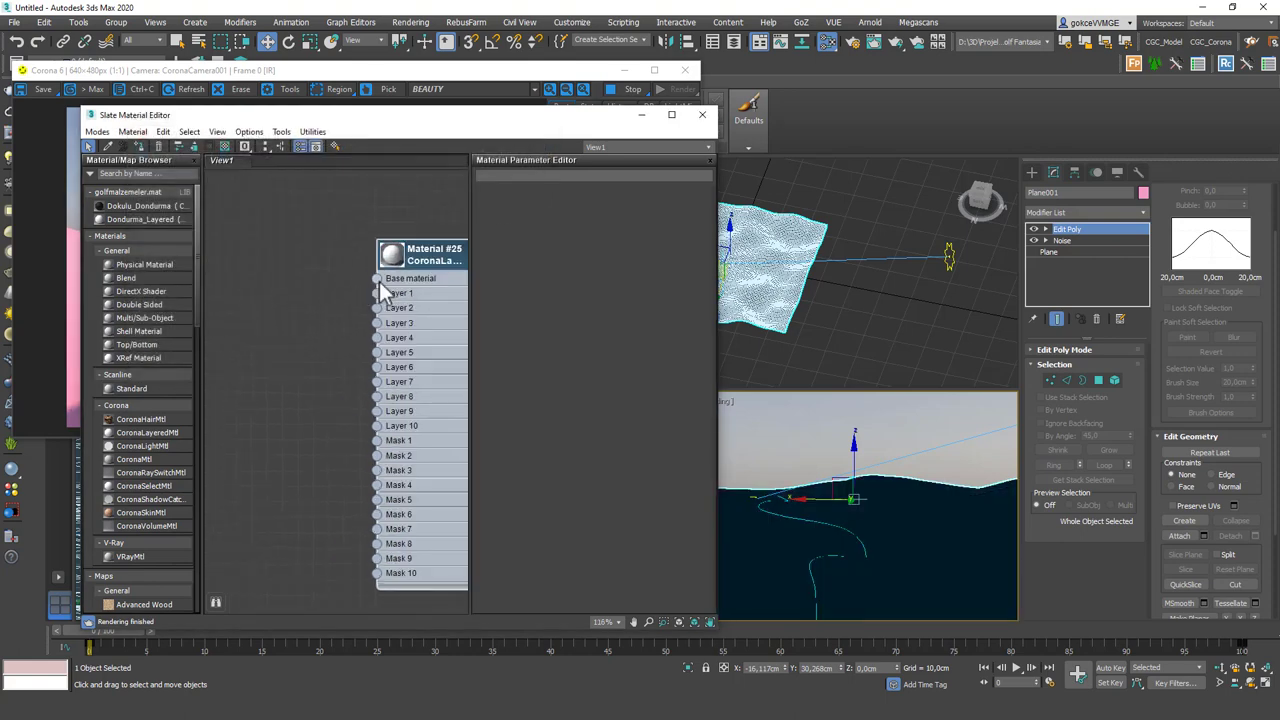
{"action": "double_click", "coordinate": [379, 281]}
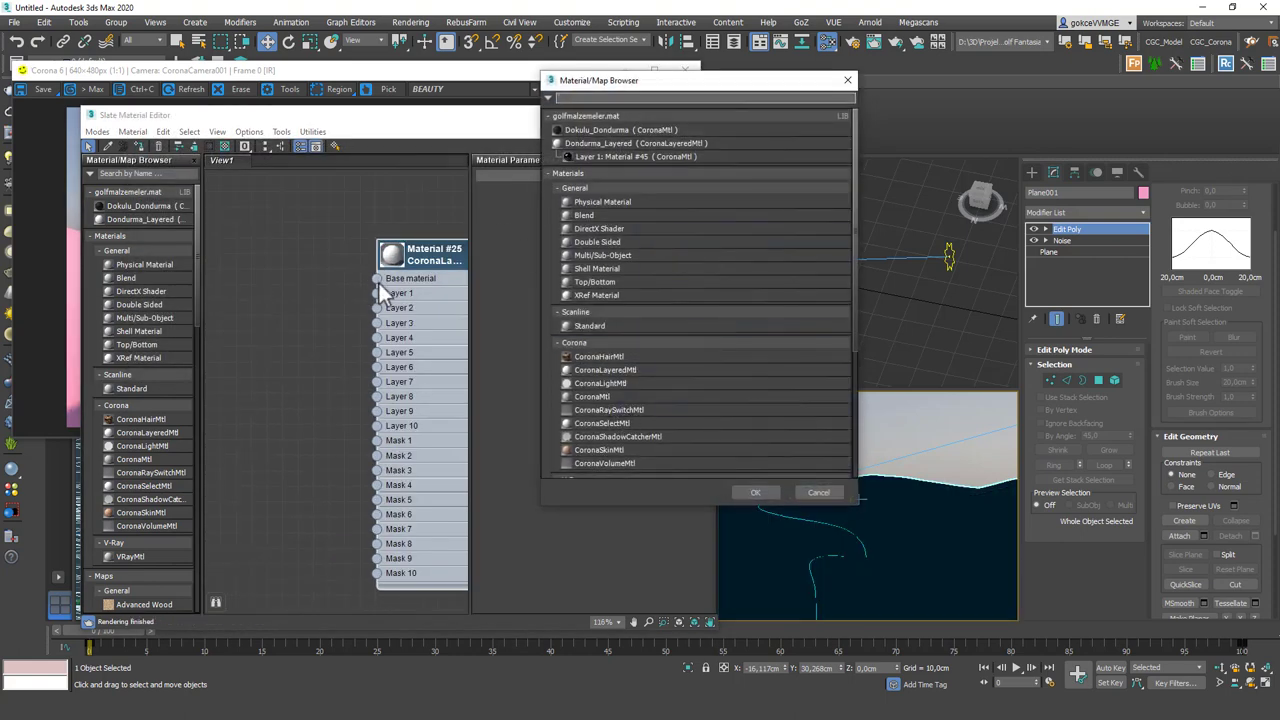
{"action": "double_click", "coordinate": [623, 397]}
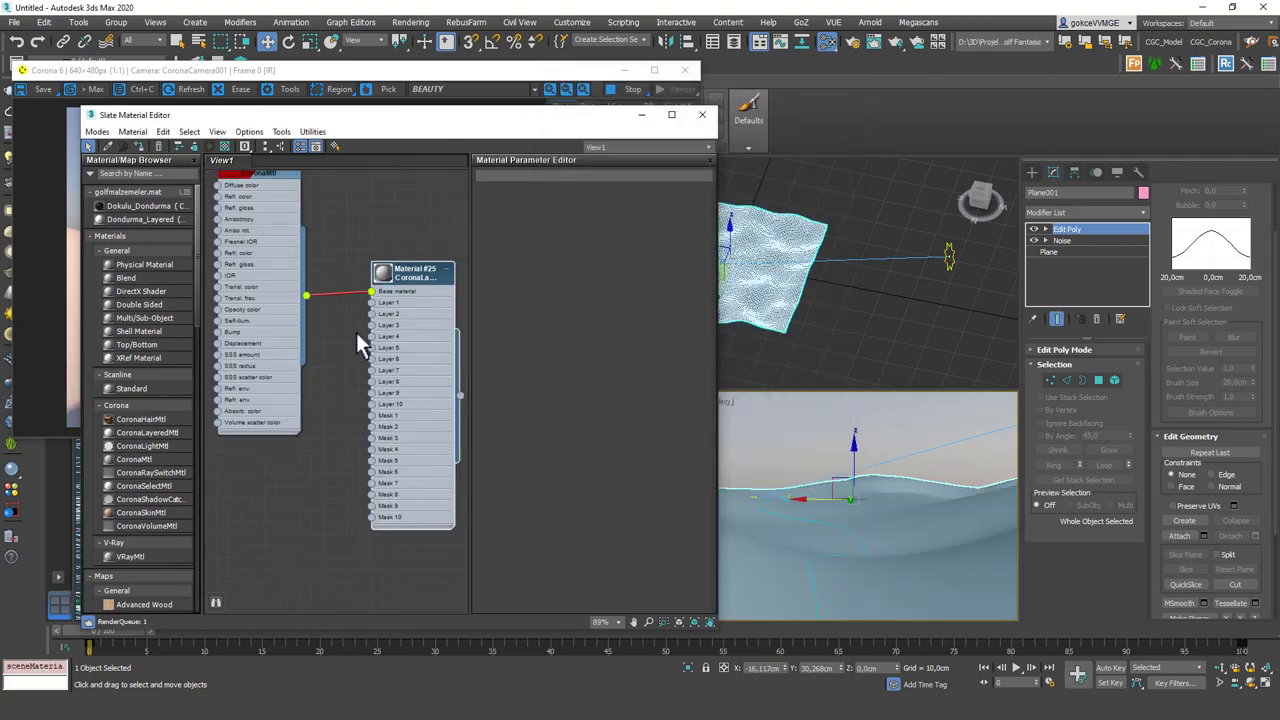
{"action": "scroll", "coordinate": [356, 332], "scroll_direction": "down", "scroll_amount": 3}
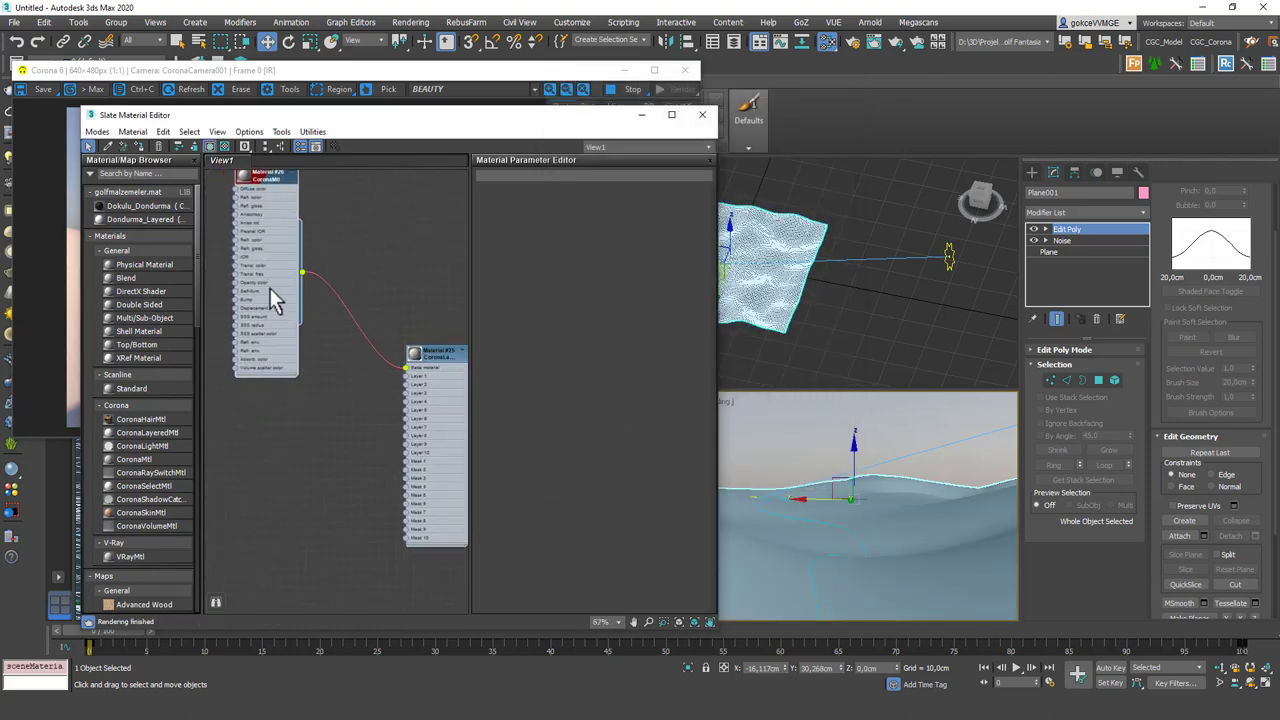
{"action": "left_click_drag", "start_coordinate": [269, 287], "coordinate": [402, 375], "text": "shift"}
Darken the base material's diffuse color to dark grey and choose a light grey of value 174 for the Layer 1 material's diffuse color
{"action": "left_click", "coordinate": [267, 337]}
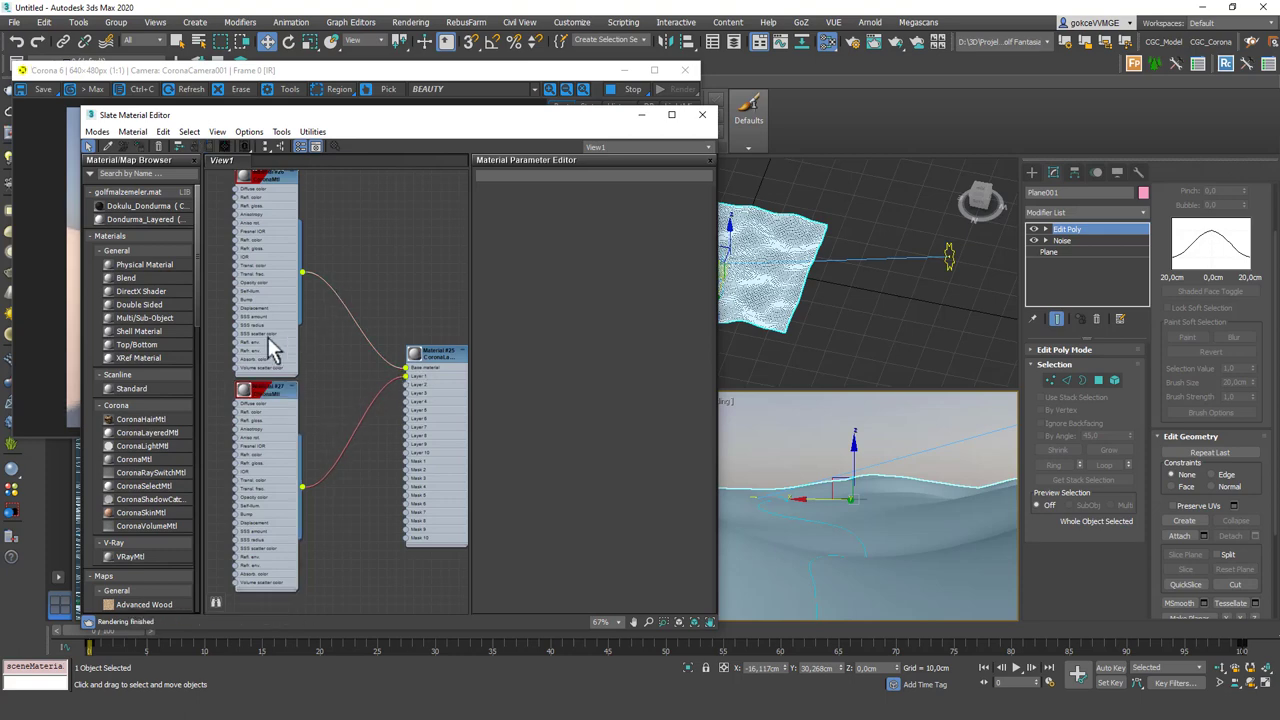
{"action": "double_click", "coordinate": [267, 337]}
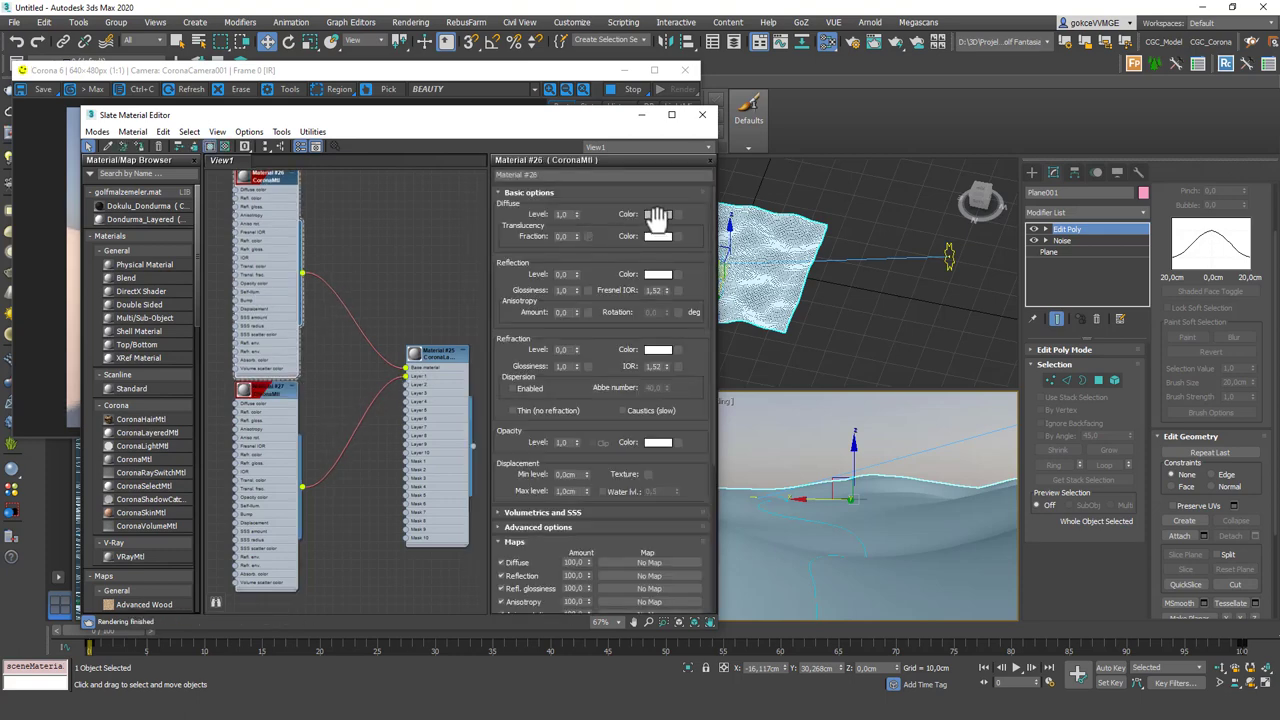
{"action": "left_click", "coordinate": [656, 216]}
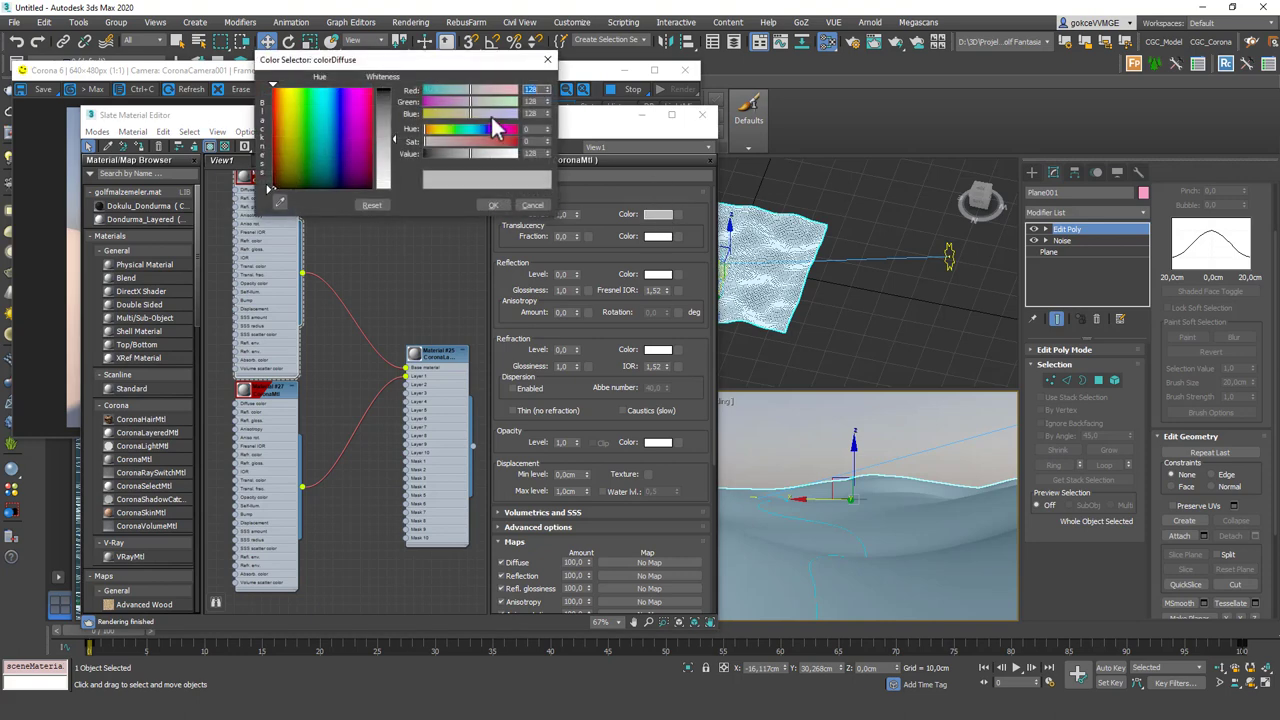
{"action": "left_click", "coordinate": [380, 100]}
{"action": "left_click", "coordinate": [482, 205]}
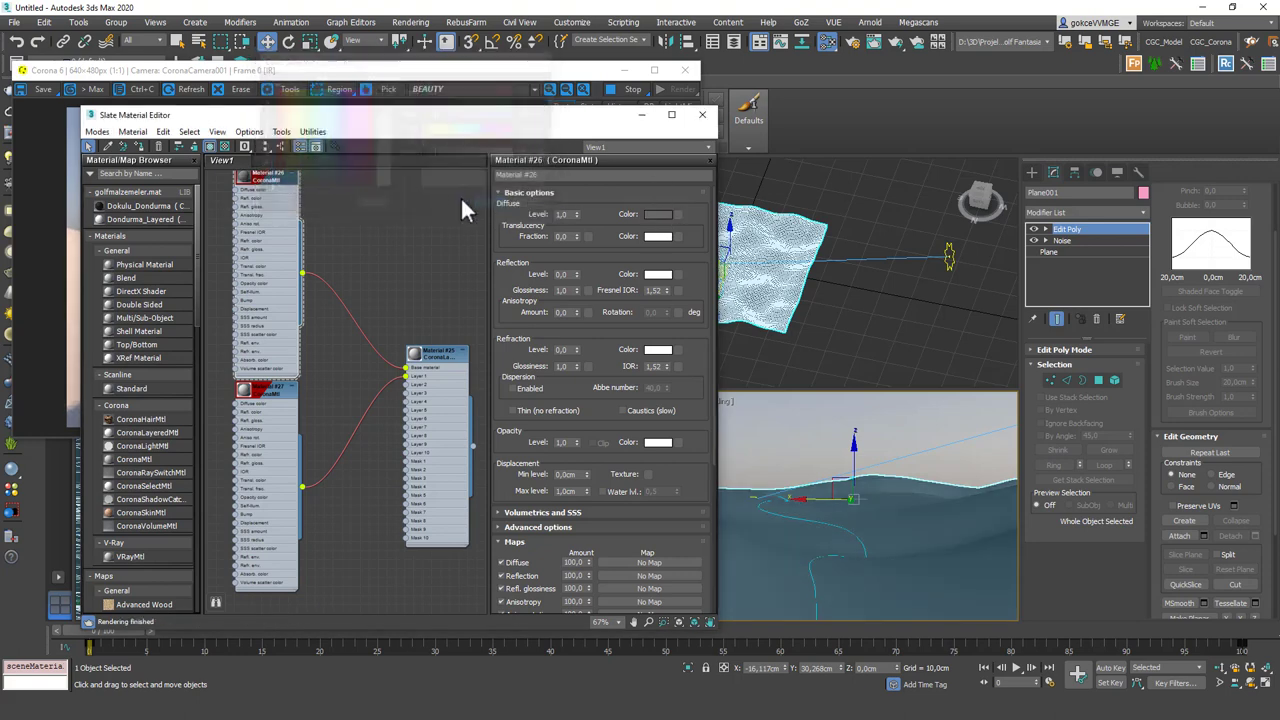
{"action": "double_click", "coordinate": [283, 433]}
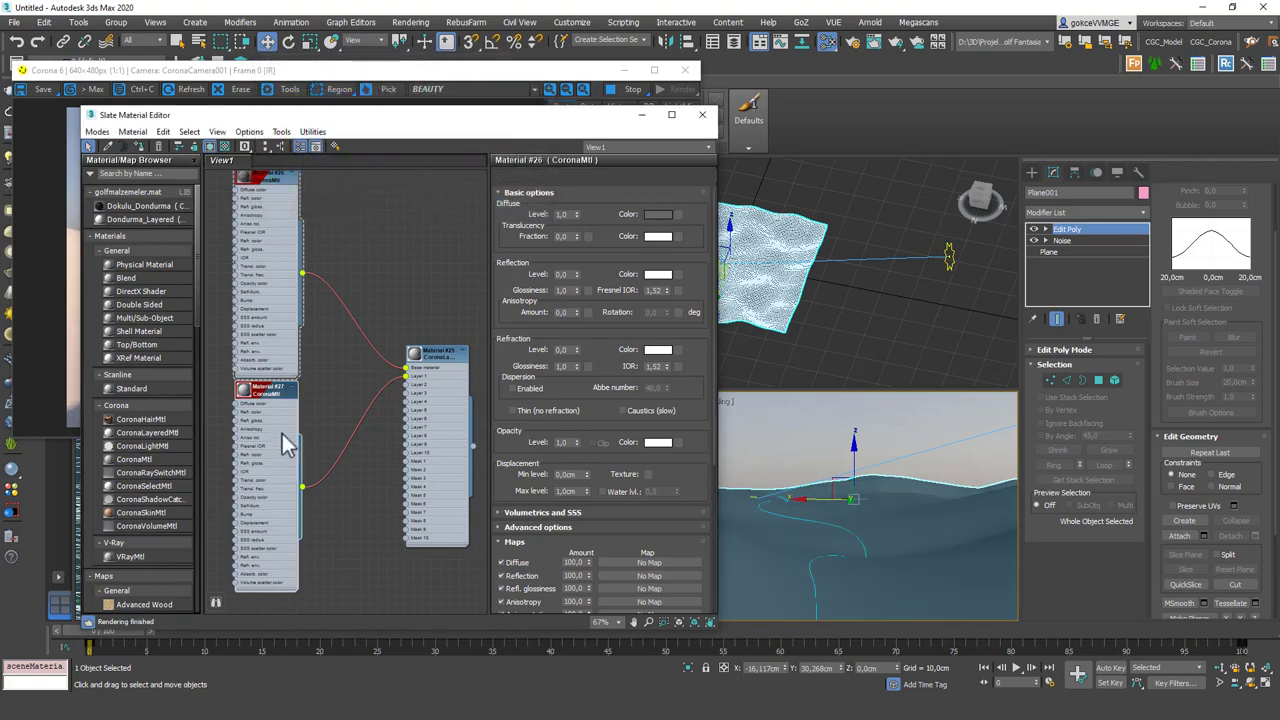
{"action": "left_click", "coordinate": [652, 217]}
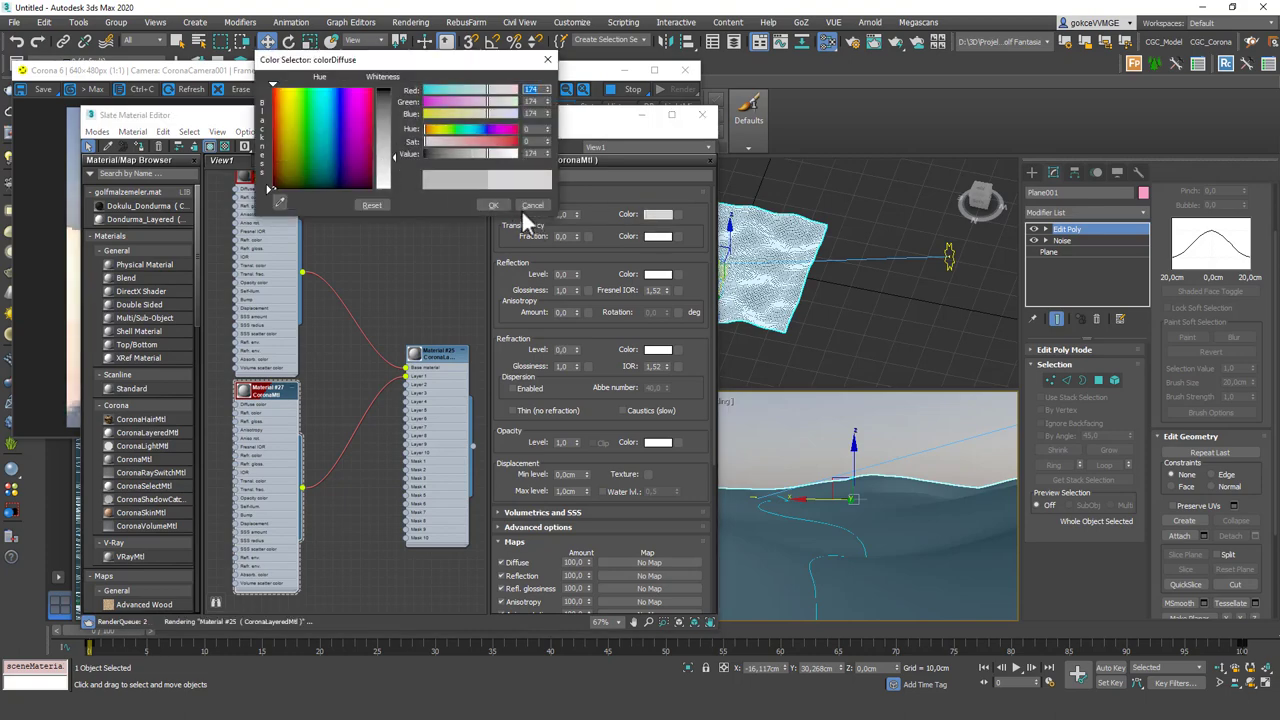
{"action": "left_click", "coordinate": [530, 206]}
Enlarge the Layer 1 material's node preview, tidy the node layout and move the material editor off the render window
{"action": "left_click_drag", "start_coordinate": [475, 114], "coordinate": [903, 104]}
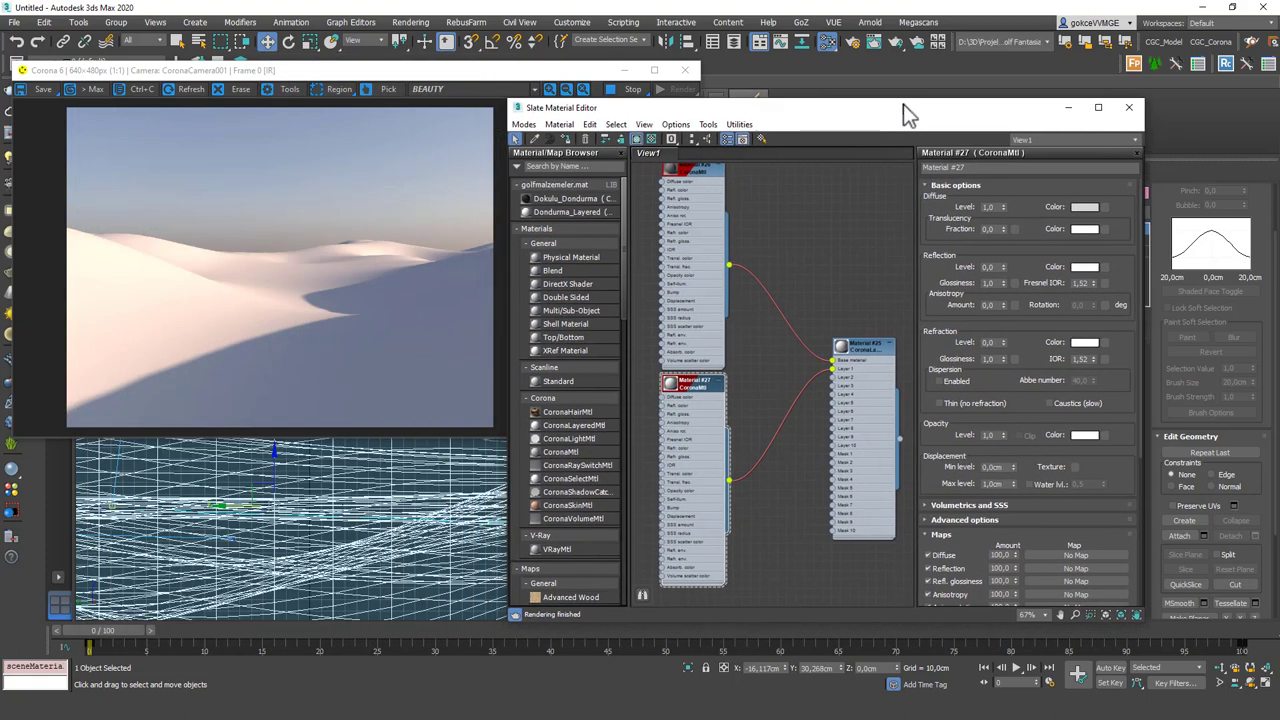
{"action": "middle_click_drag", "start_coordinate": [693, 246], "coordinate": [696, 299]}
{"action": "double_click", "coordinate": [672, 218]}
{"action": "left_click_drag", "start_coordinate": [678, 294], "coordinate": [680, 205]}
{"action": "double_click", "coordinate": [676, 440]}
{"action": "middle_click_drag", "start_coordinate": [692, 502], "coordinate": [711, 426]}
{"action": "left_click_drag", "start_coordinate": [726, 371], "coordinate": [726, 352]}
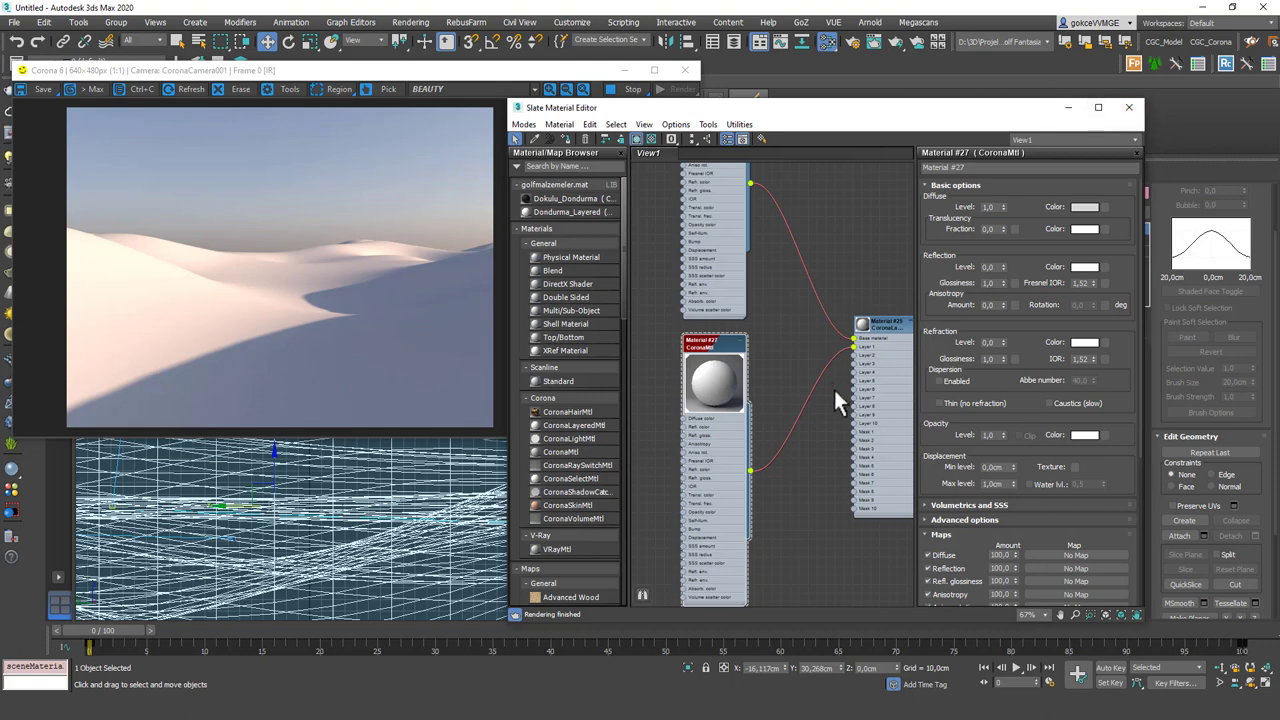
{"action": "middle_click_drag", "start_coordinate": [833, 387], "coordinate": [807, 360]}
{"action": "left_click_drag", "start_coordinate": [905, 120], "coordinate": [960, 68]}
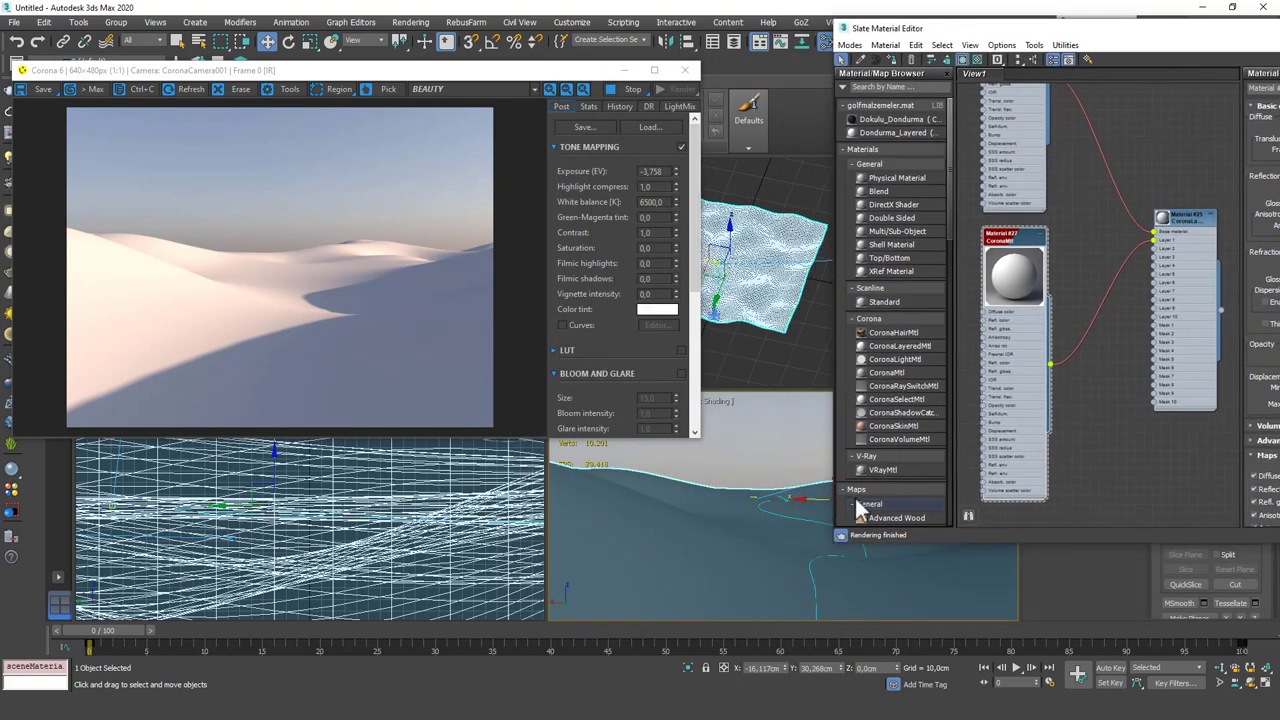
{"action": "scroll", "coordinate": [1150, 325], "scroll_direction": "up", "scroll_amount": 1}
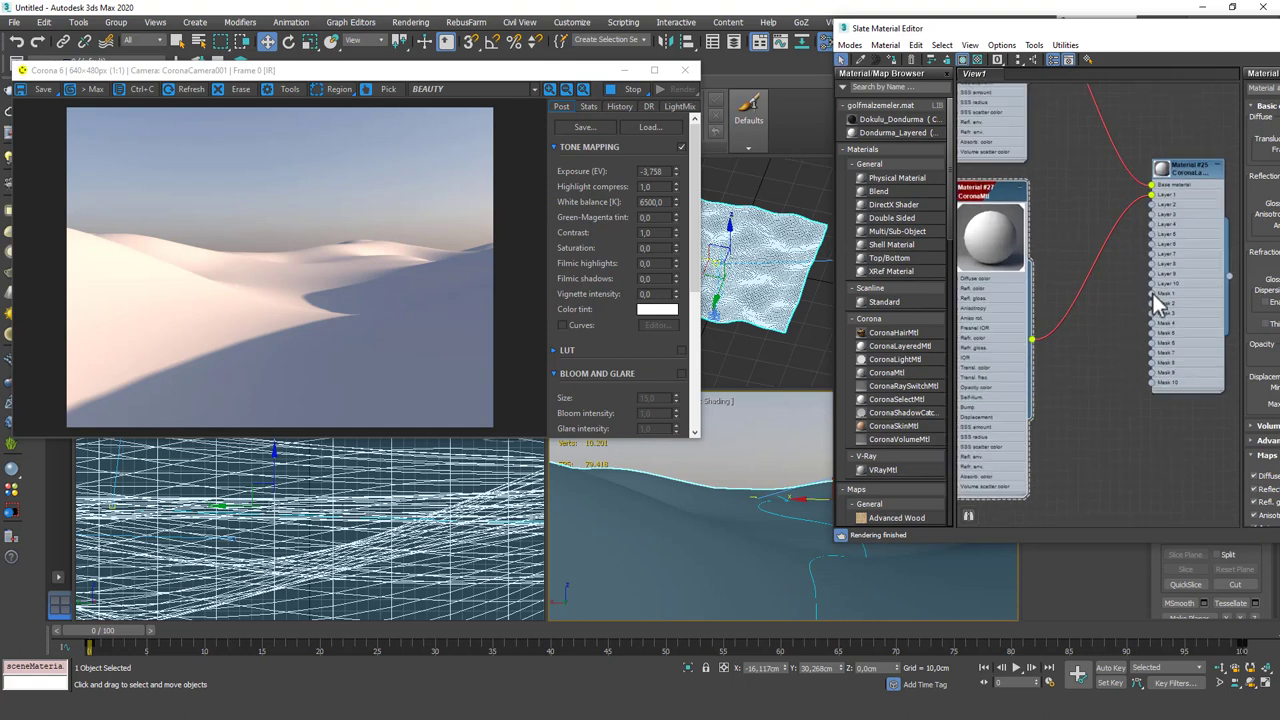
{"action": "left_click", "coordinate": [1151, 293]}
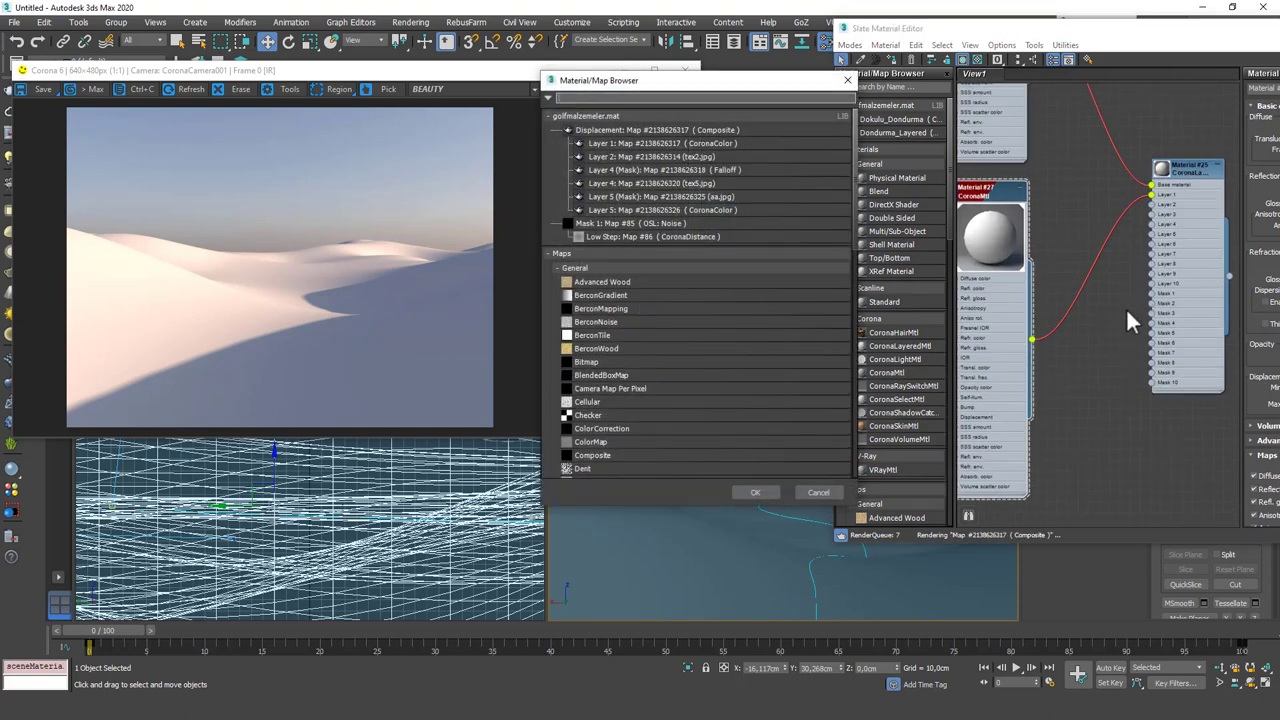
{"action": "left_click", "coordinate": [827, 492]}
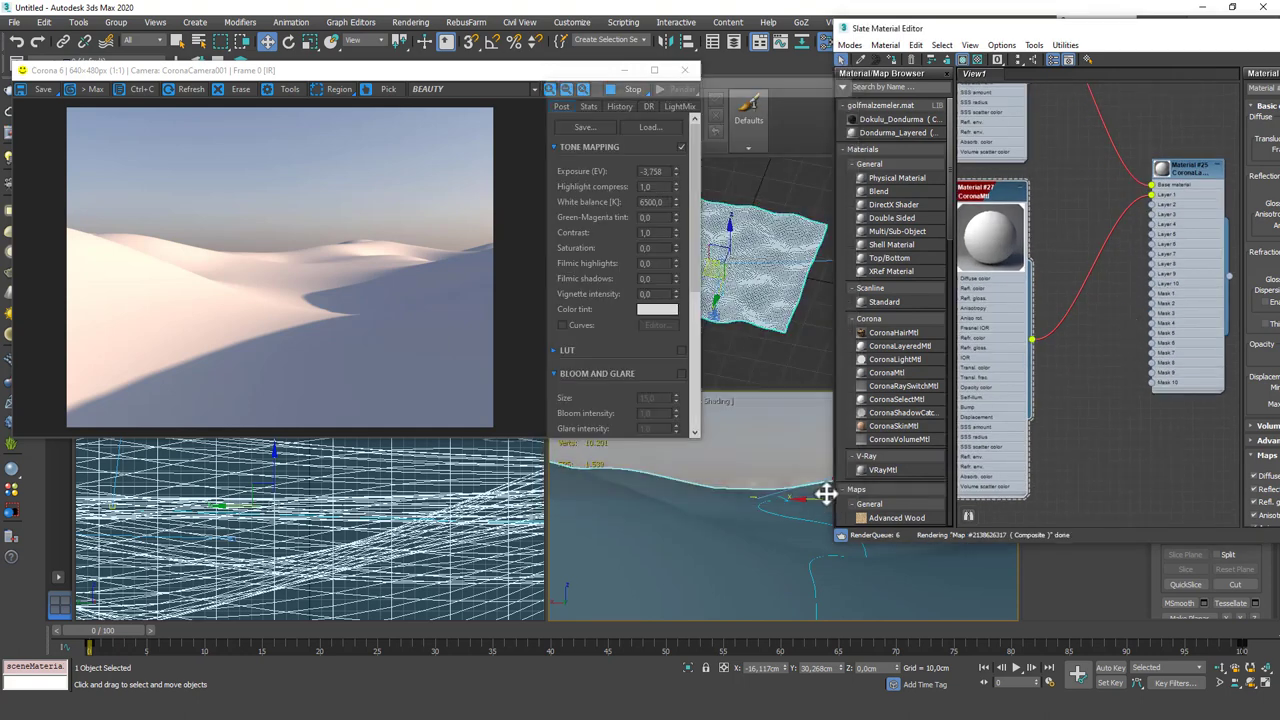
Add a CoronaDistance map to the layered material's Mask 1 slot and place its node below the connections
{"action": "double_click", "coordinate": [1151, 293]}
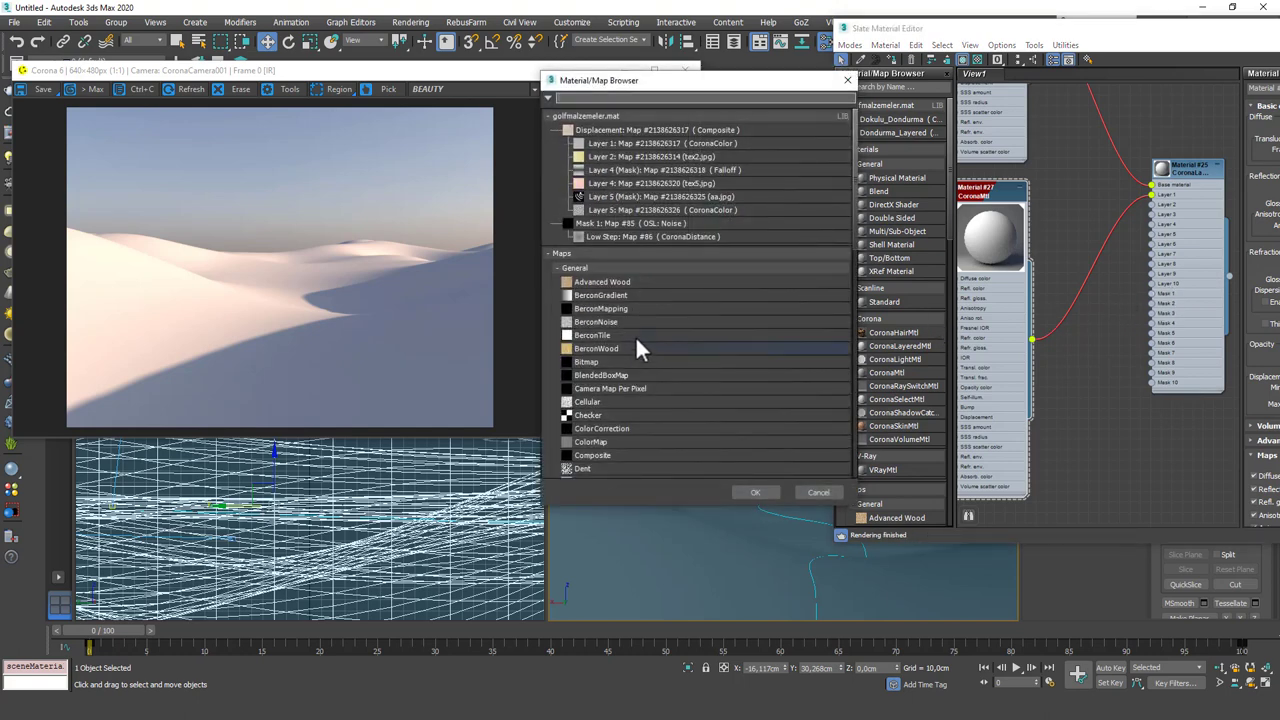
{"action": "left_click", "coordinate": [609, 266]}
{"action": "left_click", "coordinate": [585, 285]}
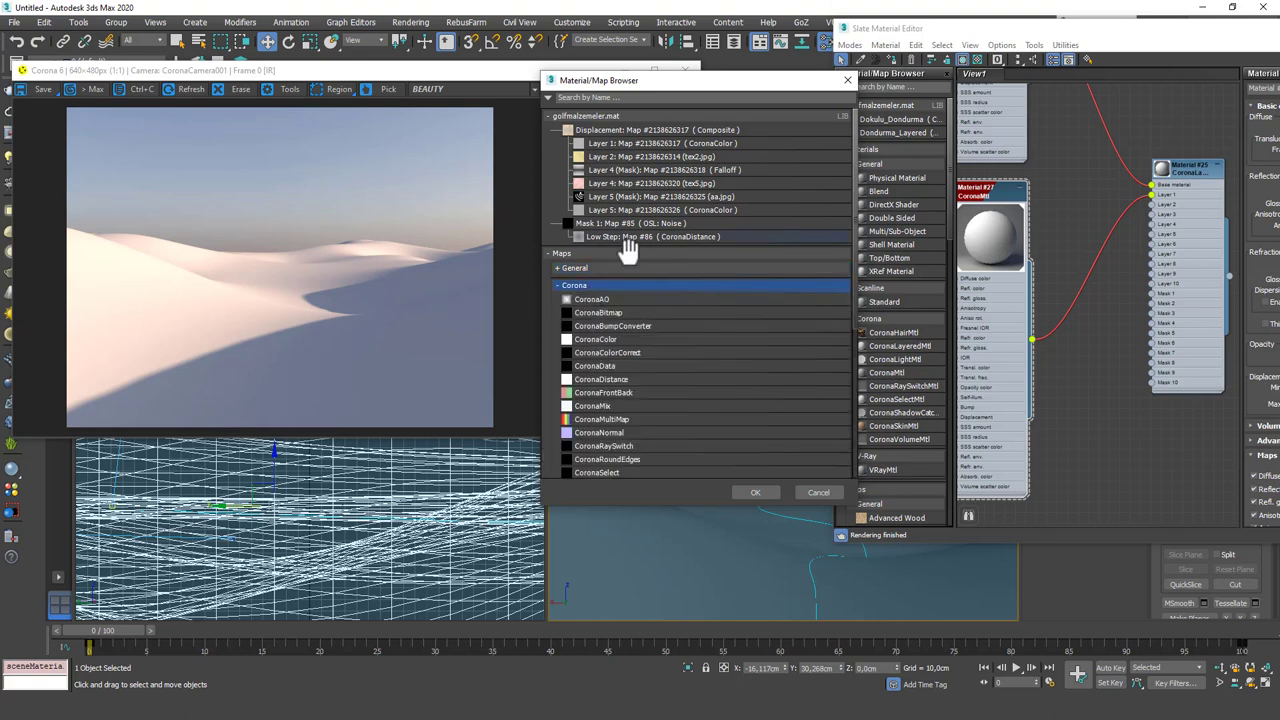
{"action": "scroll", "coordinate": [582, 325], "scroll_direction": "down", "scroll_amount": 2}
{"action": "double_click", "coordinate": [622, 311]}
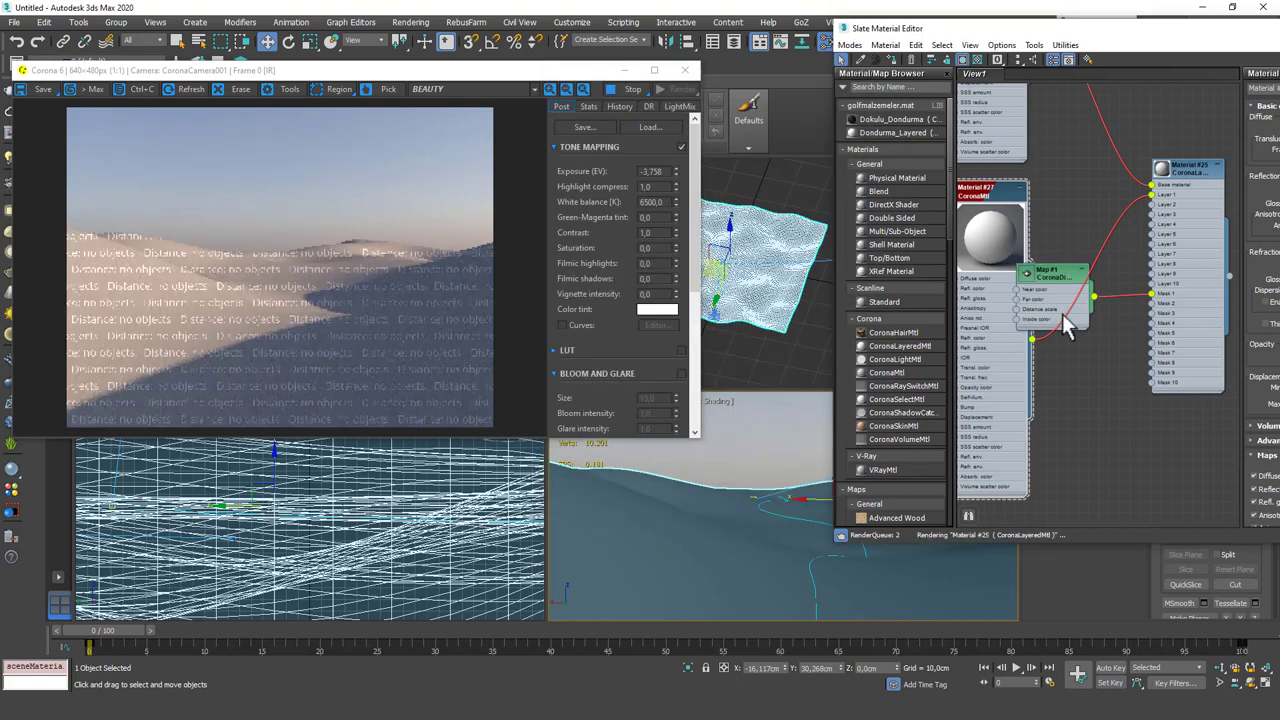
{"action": "left_click_drag", "start_coordinate": [1071, 322], "coordinate": [1093, 390]}
Pick the path spline Shape001 as the distance map's source object and bring the render window to the front
{"action": "double_click", "coordinate": [1093, 390]}
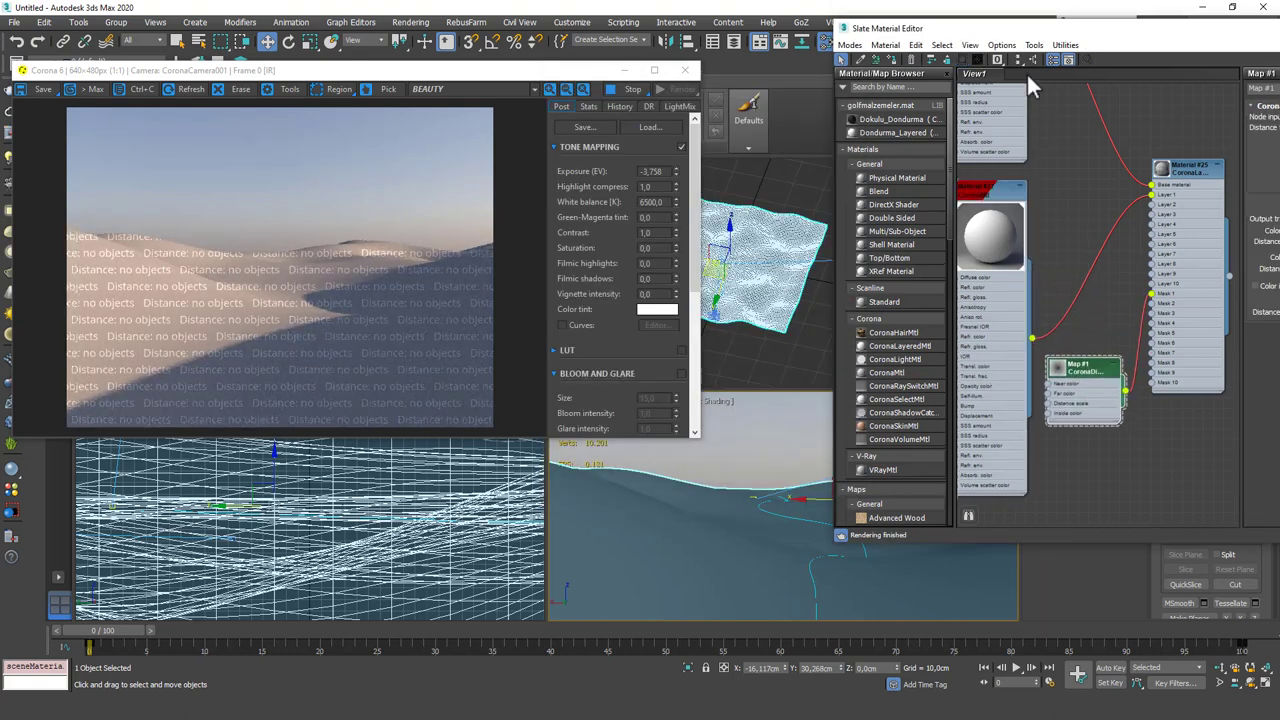
{"action": "left_click_drag", "start_coordinate": [1014, 32], "coordinate": [860, 23]}
{"action": "left_click", "coordinate": [1134, 131]}
{"action": "left_click", "coordinate": [789, 389]}
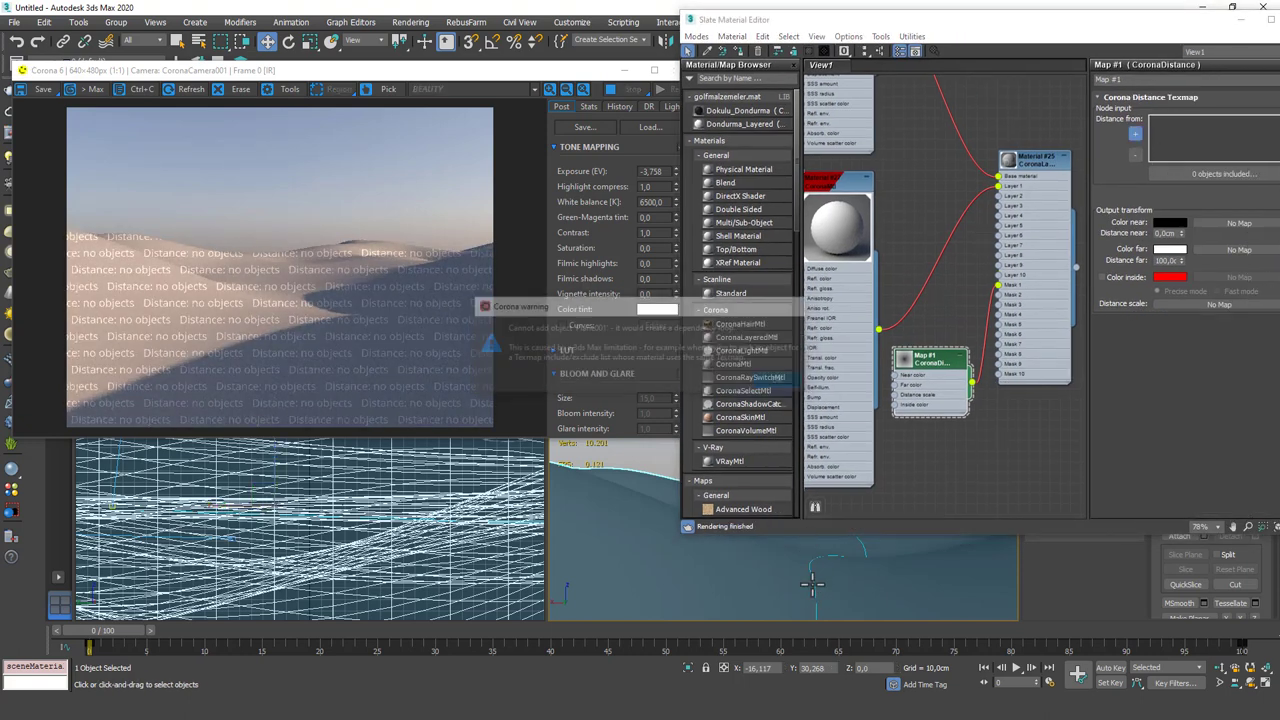
{"action": "left_click", "coordinate": [814, 593]}
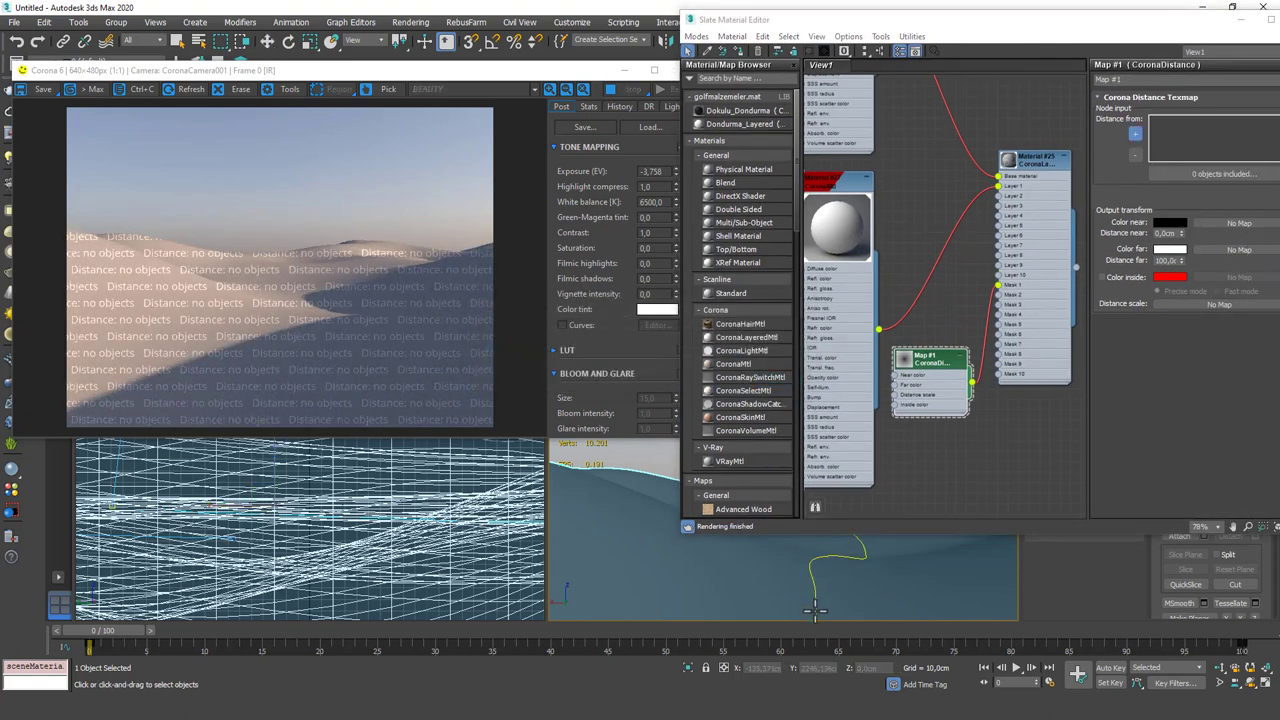
{"action": "right_click", "coordinate": [970, 112]}
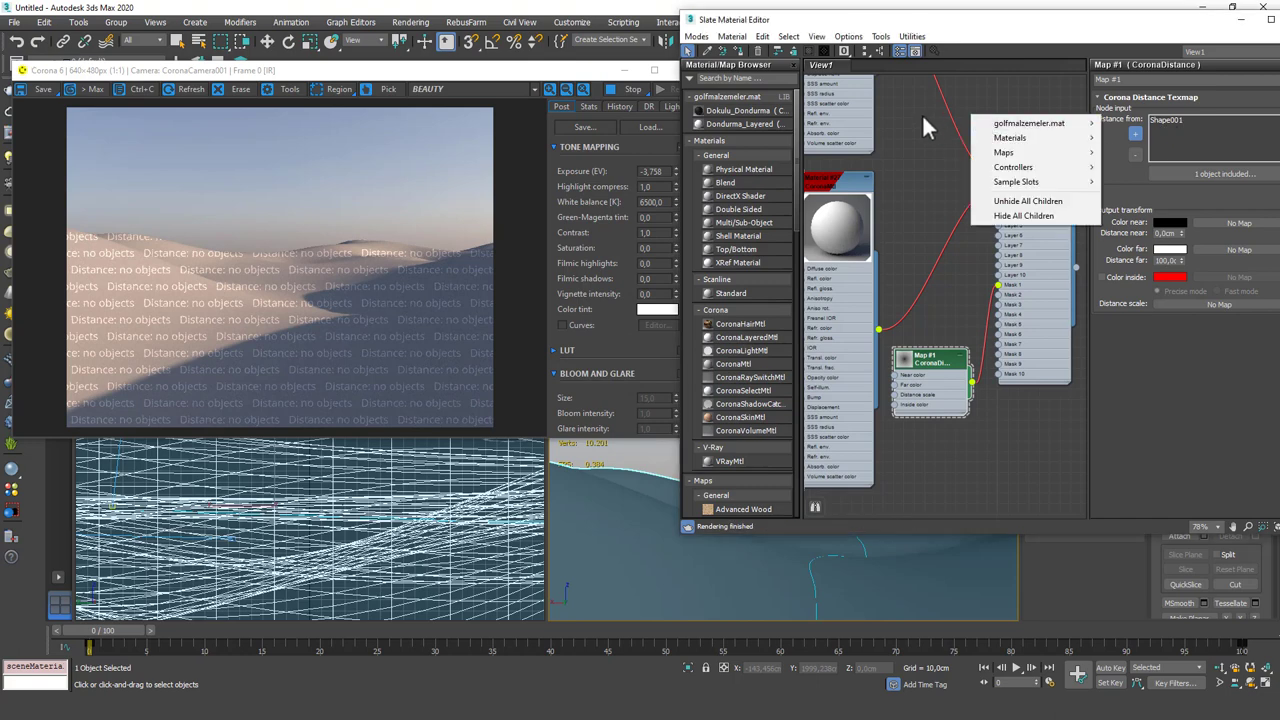
{"action": "left_click", "coordinate": [919, 100]}
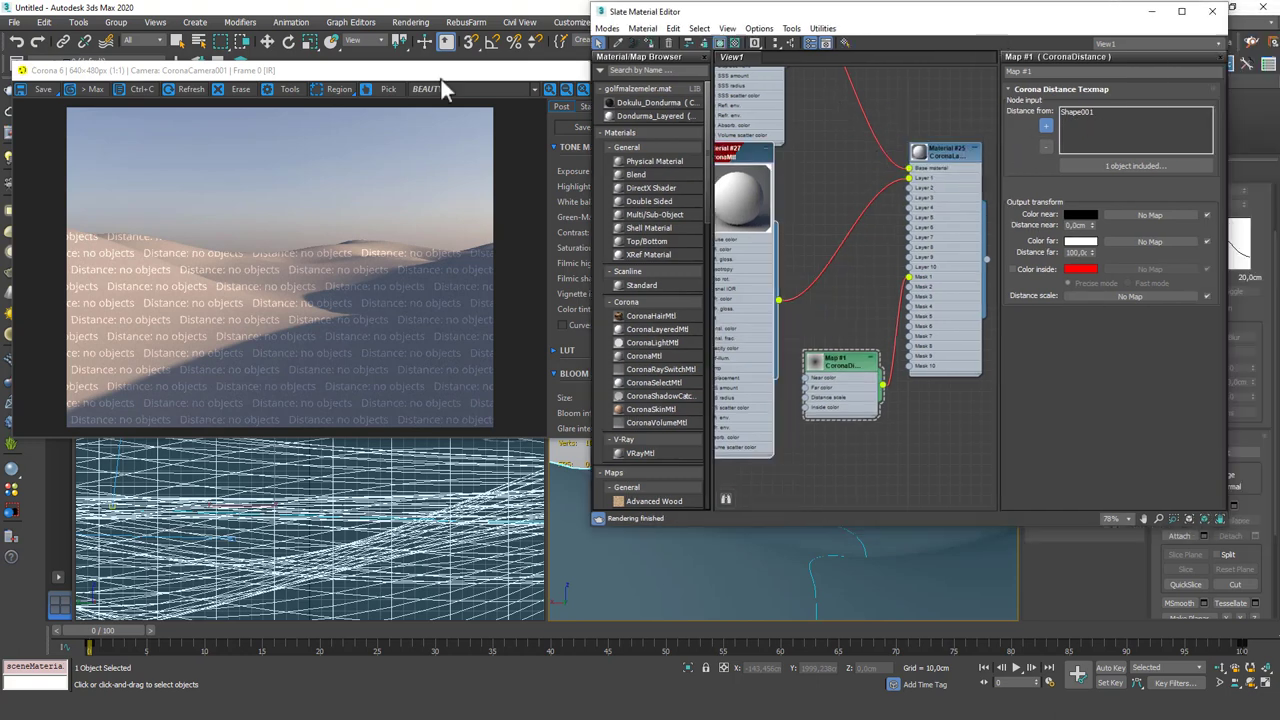
{"action": "left_click", "coordinate": [441, 77]}
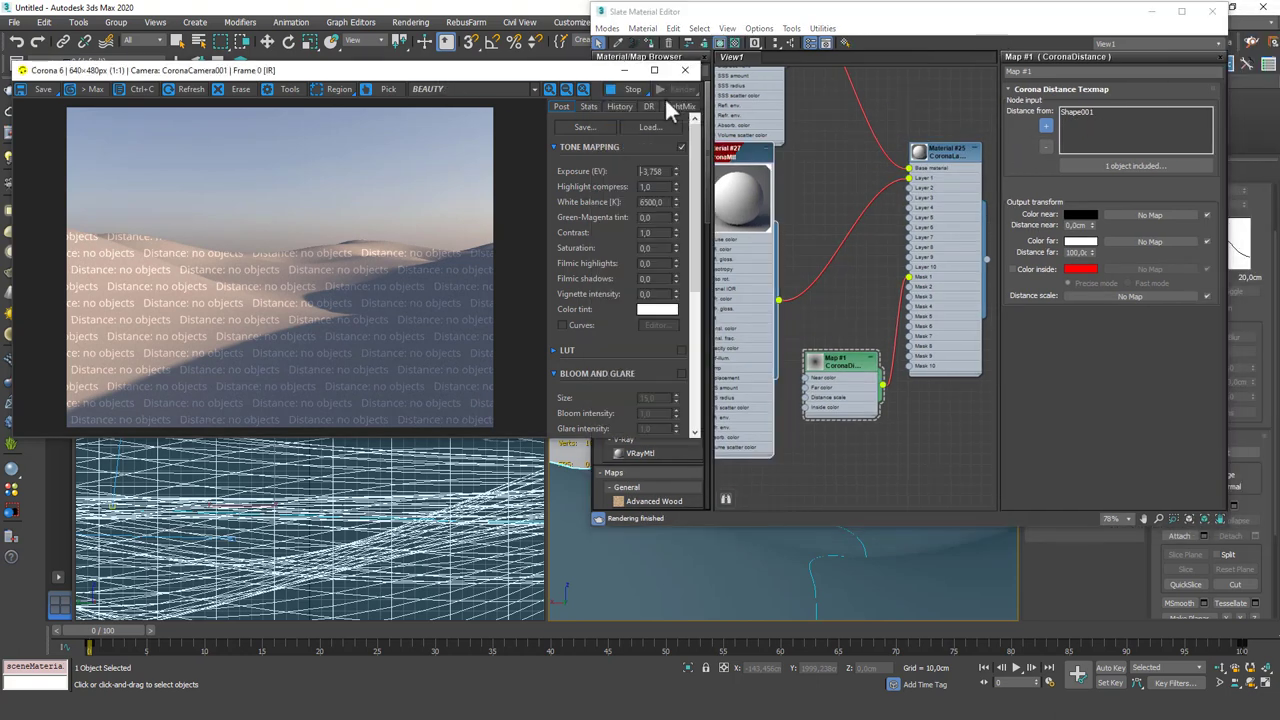
Start the interactive render and swap the distance map's output colors so near is white and far is black
{"action": "left_click", "coordinate": [676, 98]}
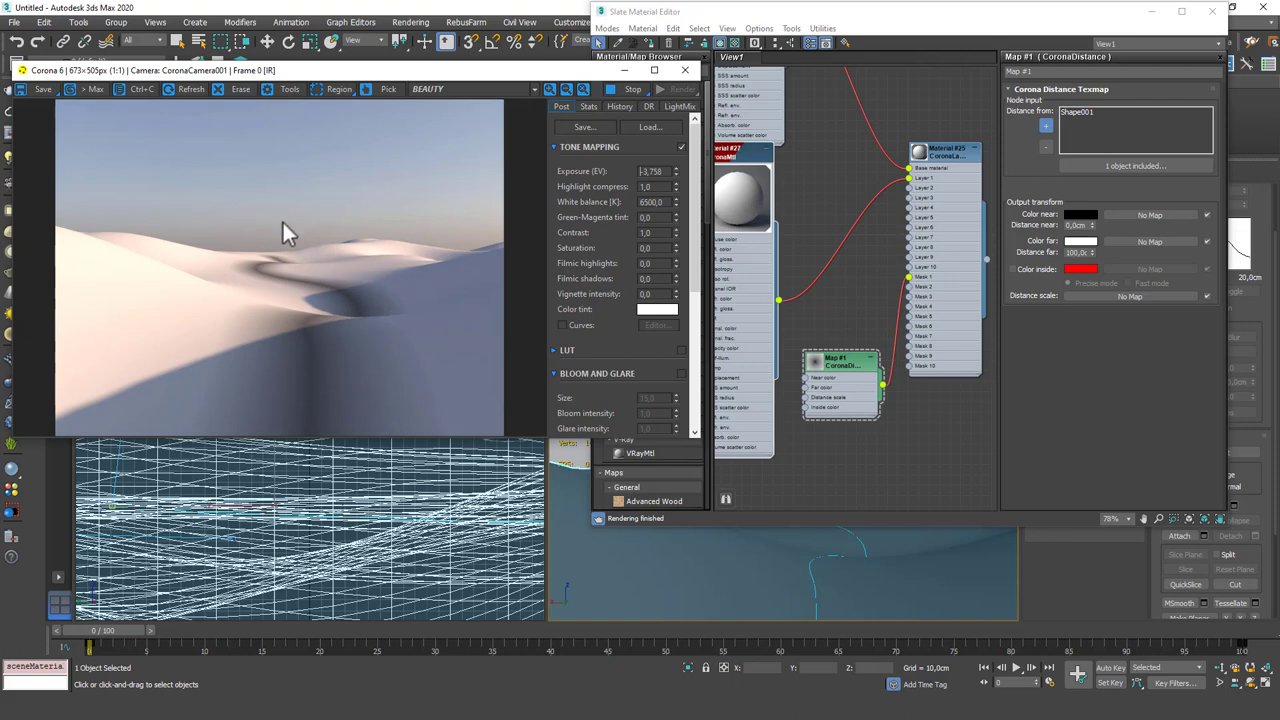
{"action": "middle_click_drag", "start_coordinate": [822, 290], "coordinate": [834, 279]}
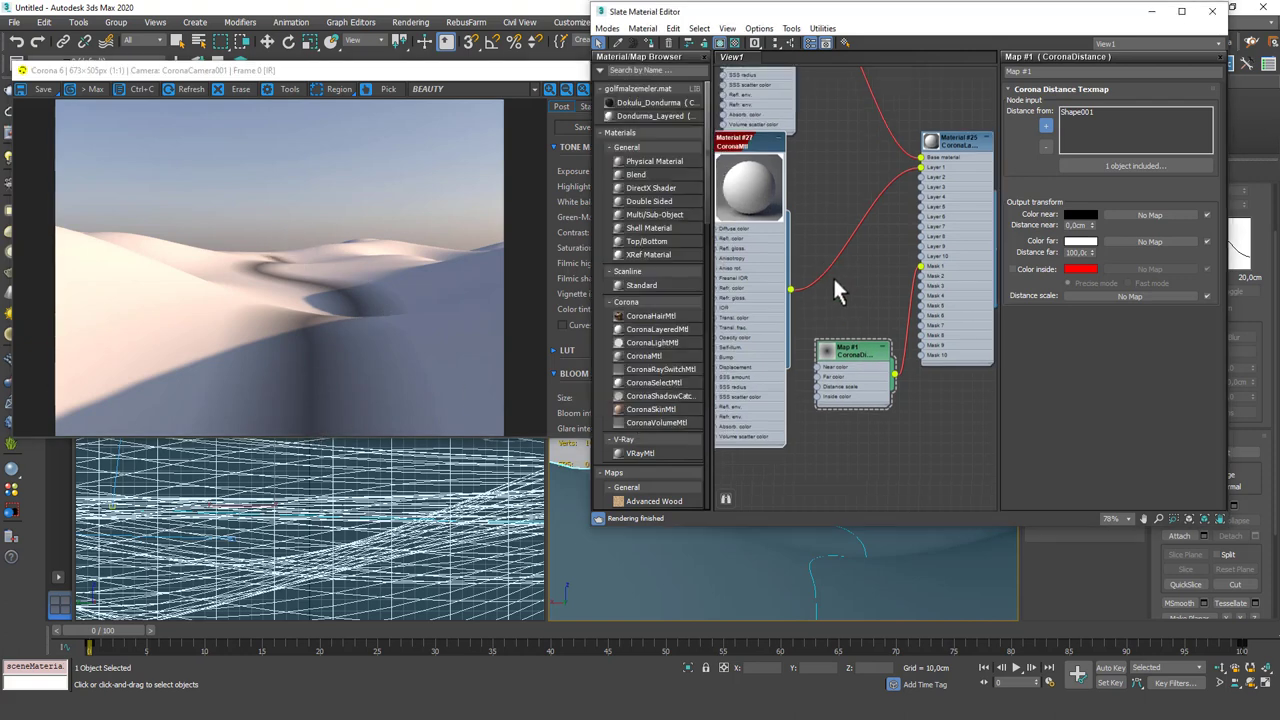
{"action": "middle_click_drag", "start_coordinate": [770, 153], "coordinate": [787, 250]}
{"action": "middle_click_drag", "start_coordinate": [768, 120], "coordinate": [769, 240]}
{"action": "scroll", "coordinate": [747, 83], "scroll_direction": "down", "scroll_amount": 1}
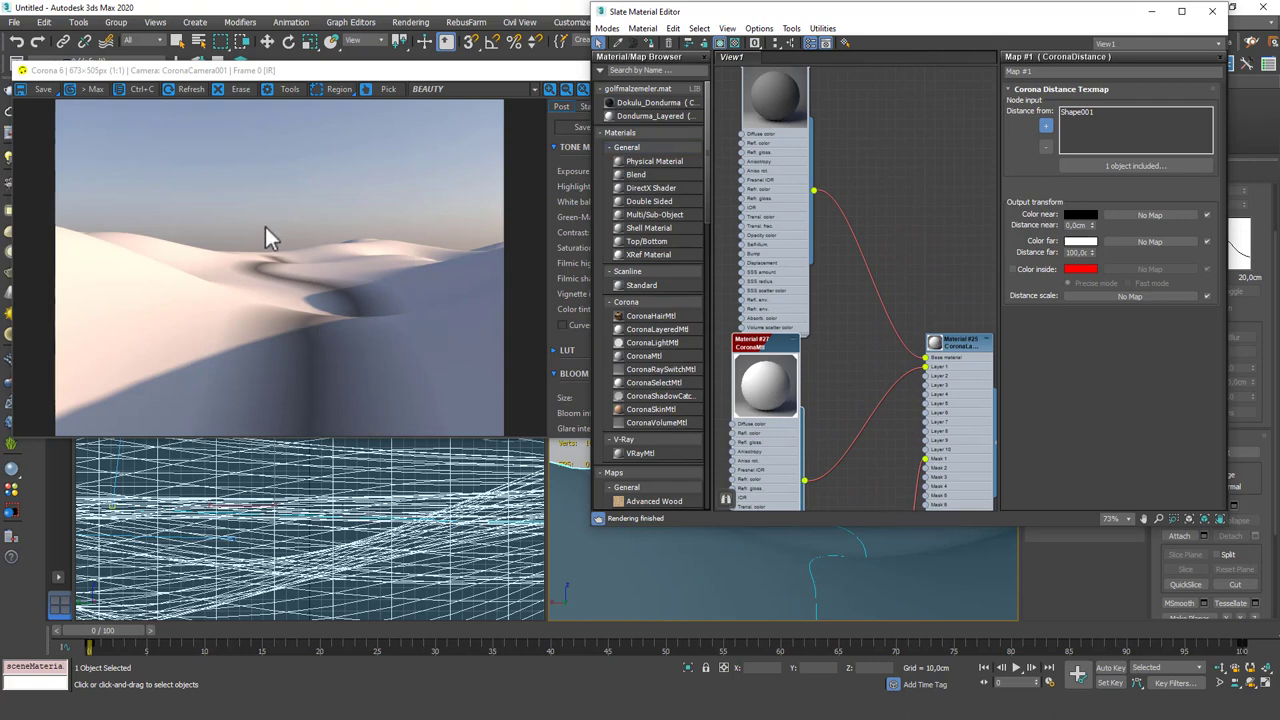
{"action": "middle_click_drag", "start_coordinate": [759, 436], "coordinate": [789, 315]}
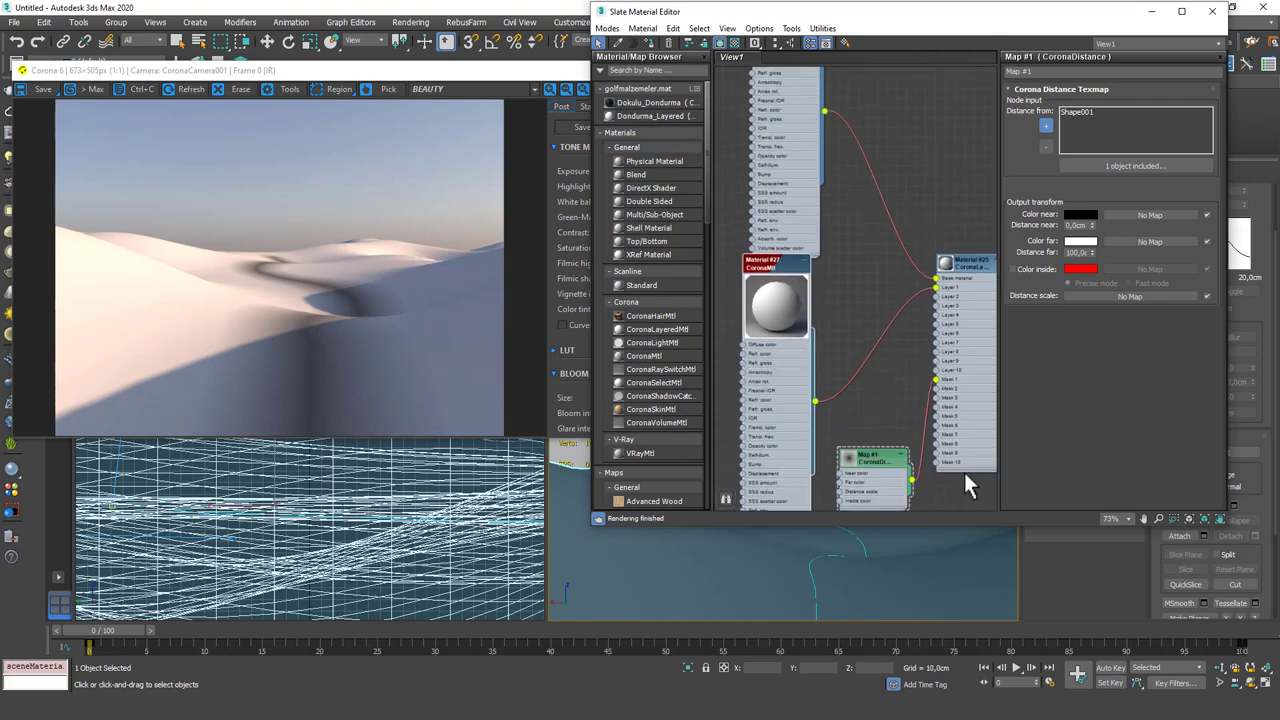
{"action": "left_click_drag", "start_coordinate": [1087, 216], "coordinate": [1084, 242]}
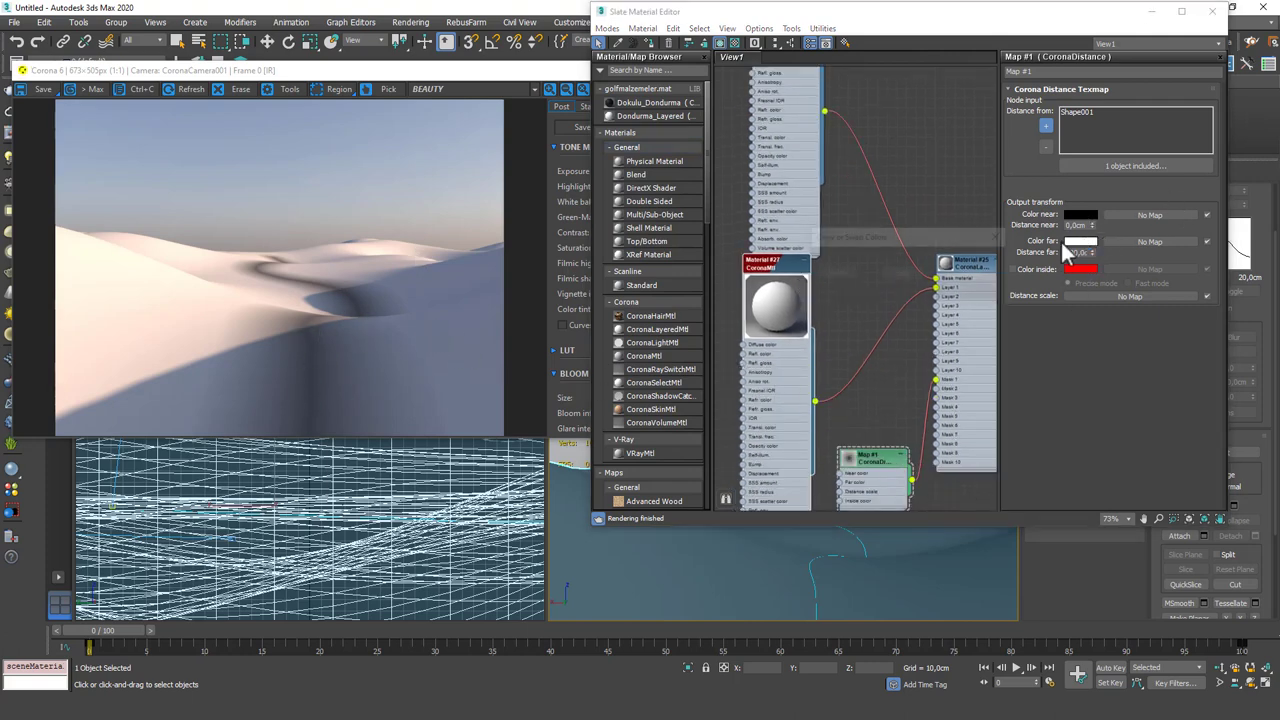
{"action": "left_click", "coordinate": [846, 275]}
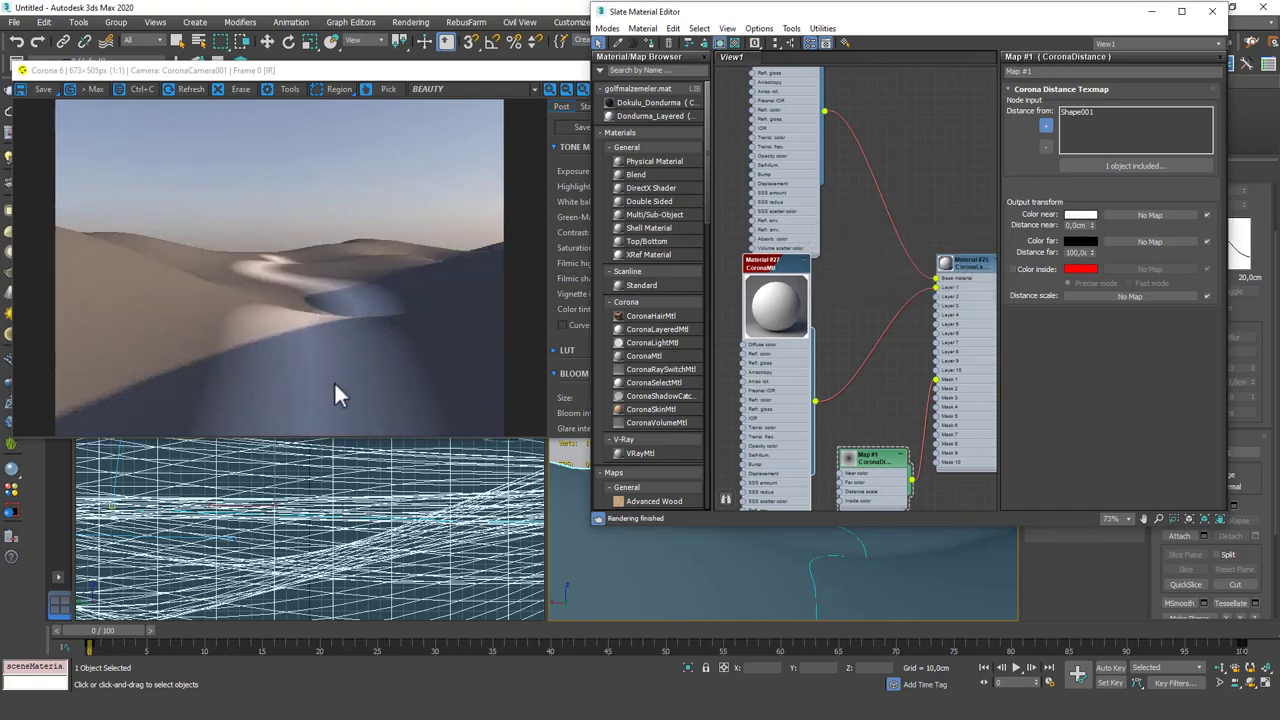
Set the distance map's near distance to 120 cm and its far distance to 150 cm
{"action": "double_click", "coordinate": [1080, 225]}
{"action": "type", "text": "120"}
{"action": "key", "text": "Tab"}
{"action": "type", "text": "0"}
{"action": "key", "text": "Return"}
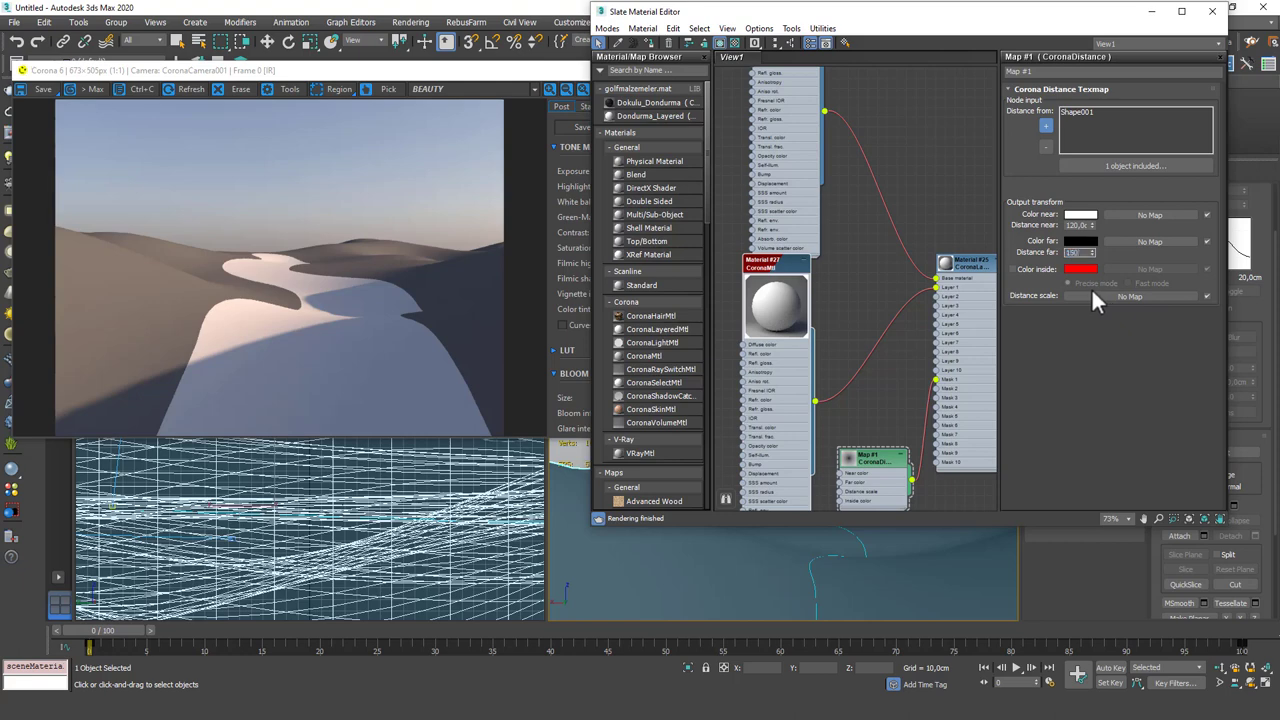
{"action": "key", "text": "Return"}
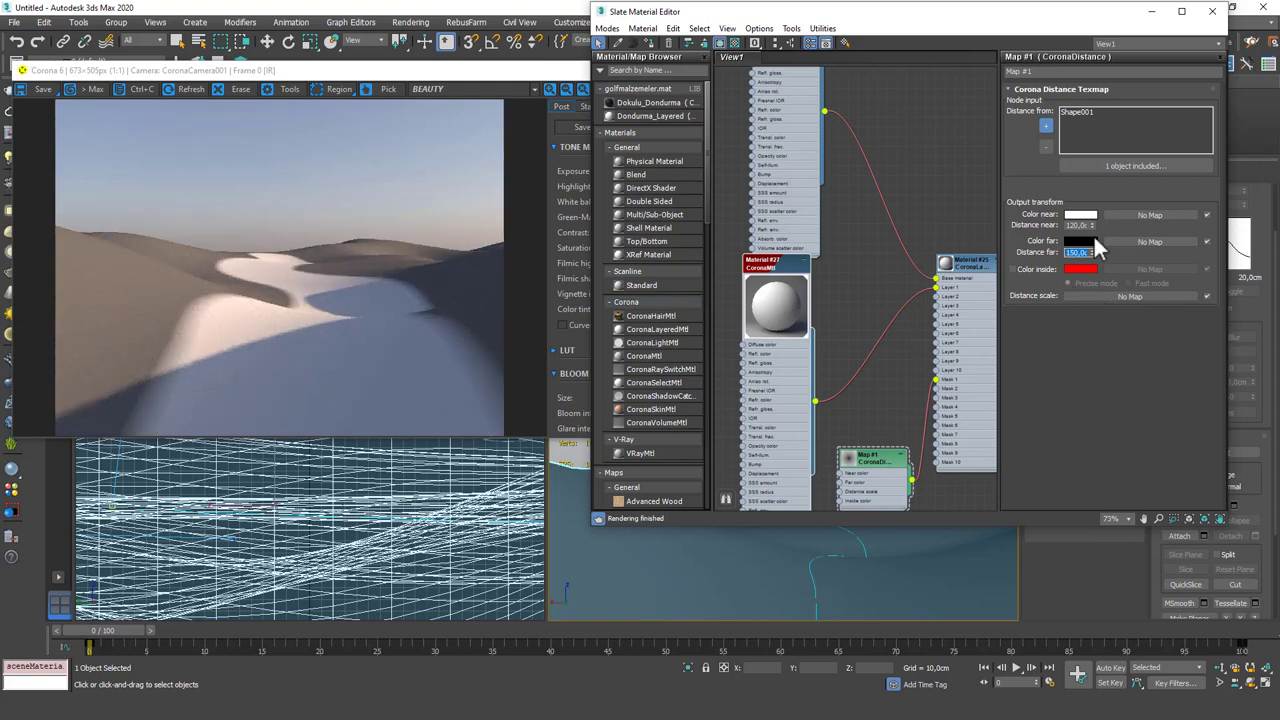
Reduce the distance map's near distance to 80 cm and keep the far distance at 150 cm
{"action": "double_click", "coordinate": [1073, 227]}
{"action": "type", "text": "80"}
{"action": "left_click", "coordinate": [1077, 253]}
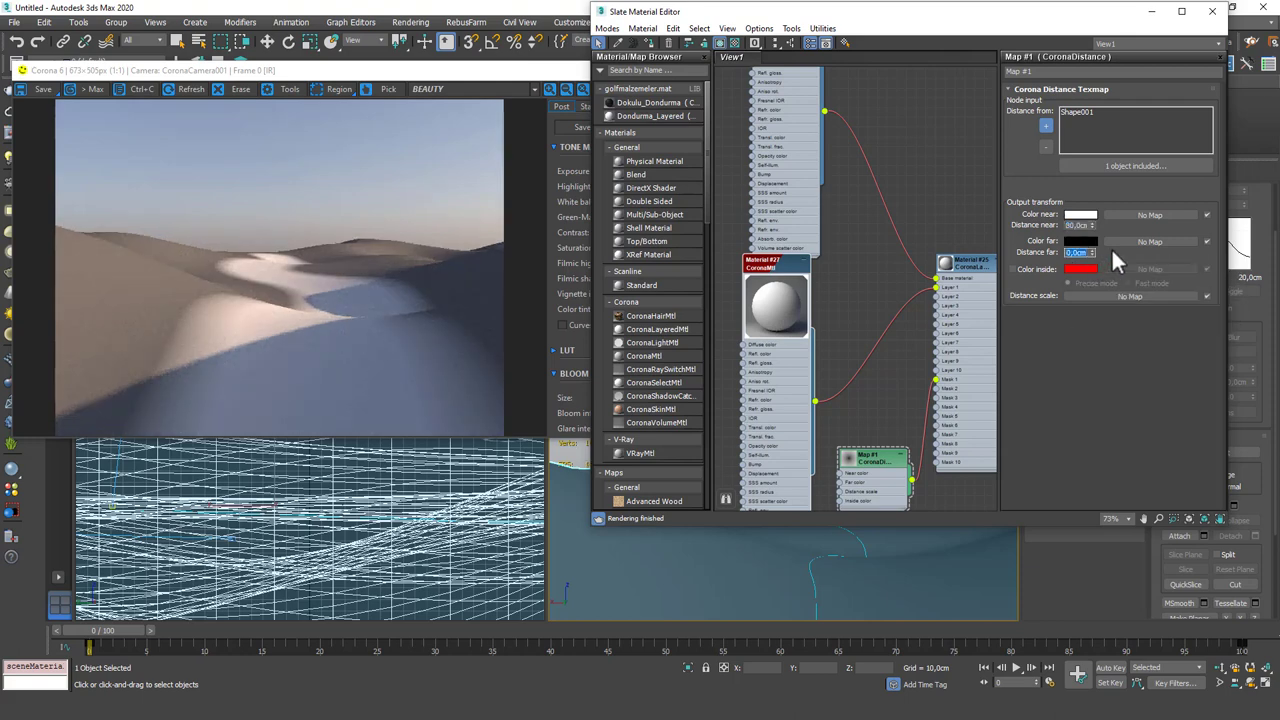
{"action": "left_click", "coordinate": [1112, 249]}
Add a Noise map to the Distance scale input of the CoronaDistance map
{"action": "middle_click_drag", "start_coordinate": [900, 398], "coordinate": [930, 214]}
{"action": "scroll", "coordinate": [924, 290], "scroll_direction": "up", "scroll_amount": 3}
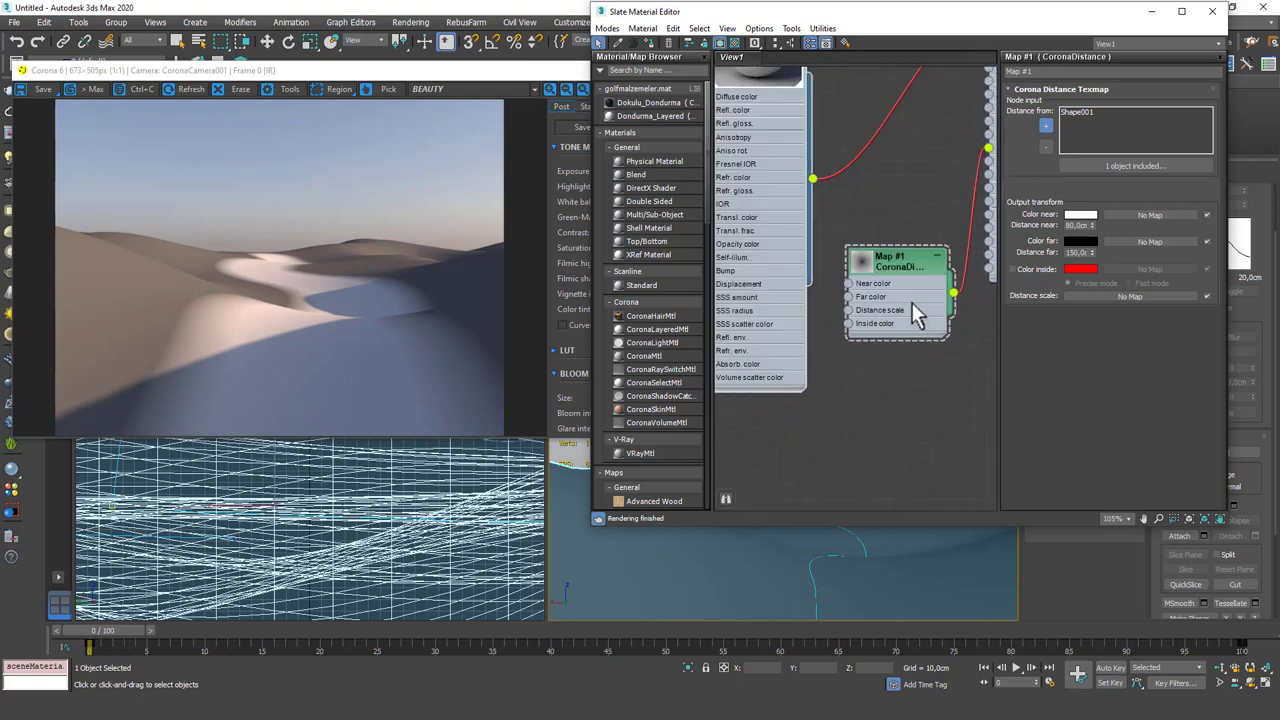
{"action": "left_click_drag", "start_coordinate": [911, 302], "coordinate": [911, 398]}
{"action": "middle_click_drag", "start_coordinate": [911, 398], "coordinate": [905, 280]}
{"action": "scroll", "coordinate": [868, 296], "scroll_direction": "up", "scroll_amount": 2}
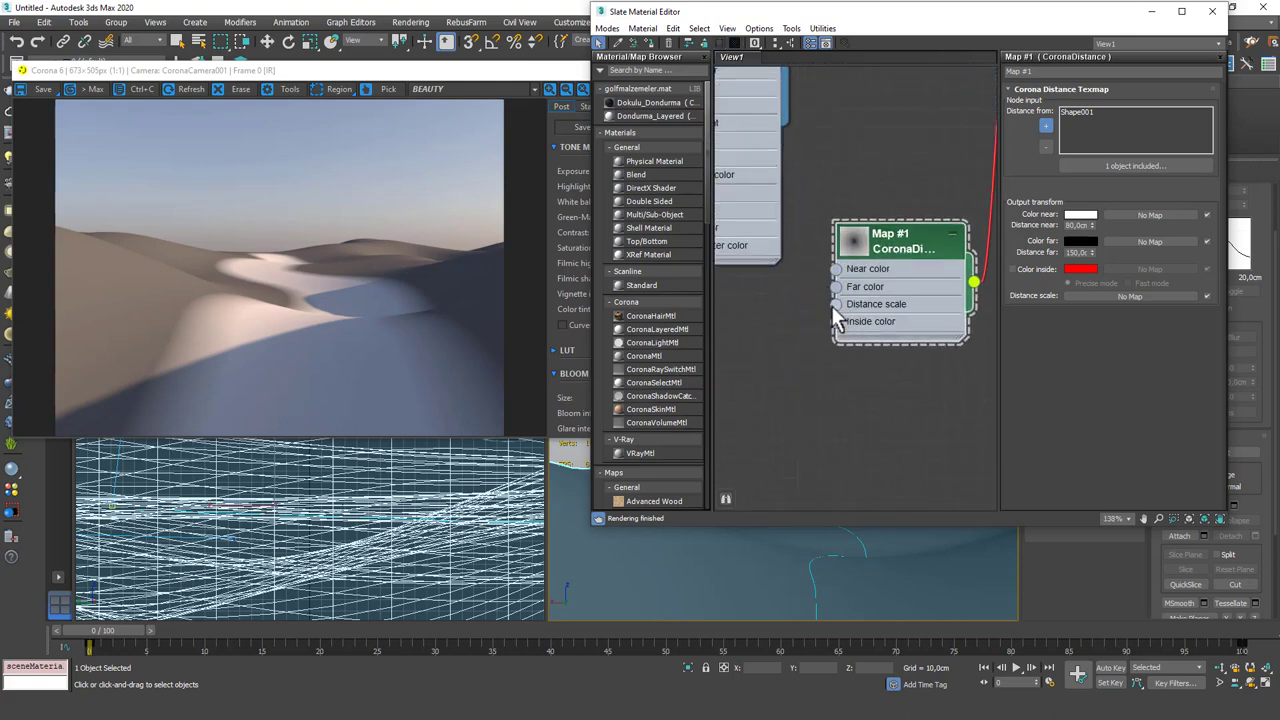
{"action": "left_click", "coordinate": [841, 307]}
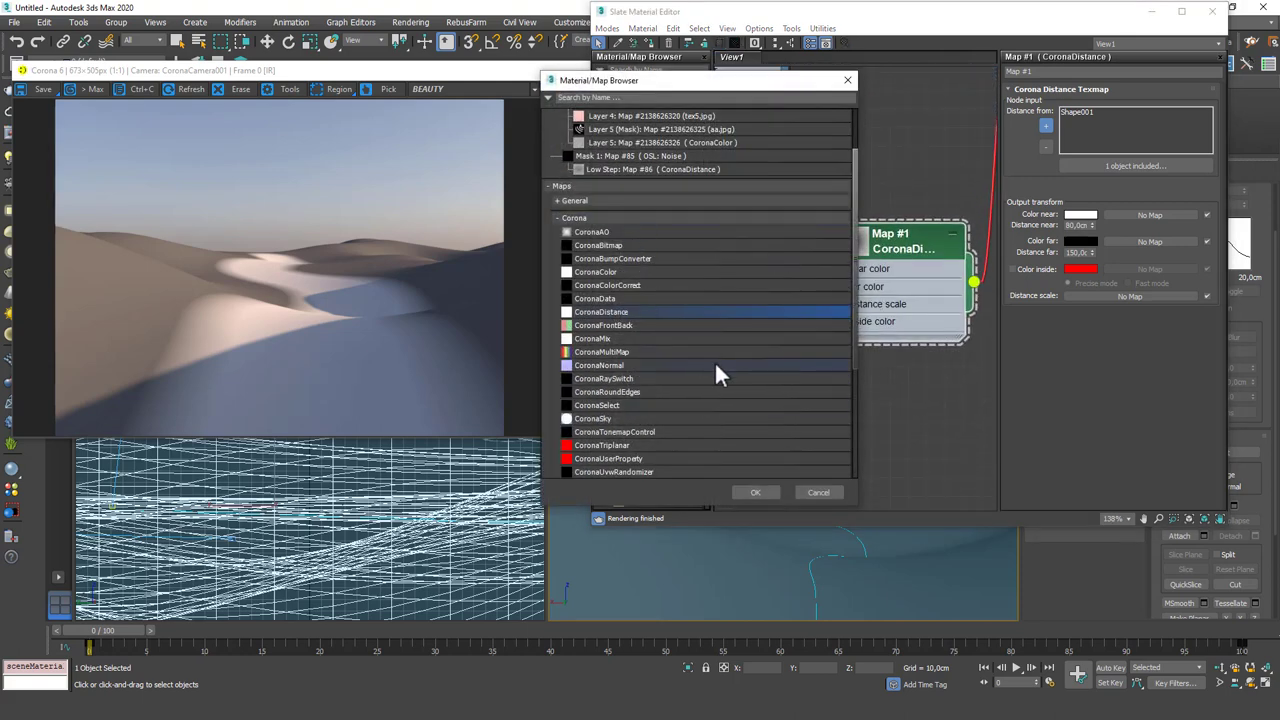
{"action": "scroll", "coordinate": [716, 375], "scroll_direction": "up", "scroll_amount": 2}
{"action": "left_click", "coordinate": [630, 238]}
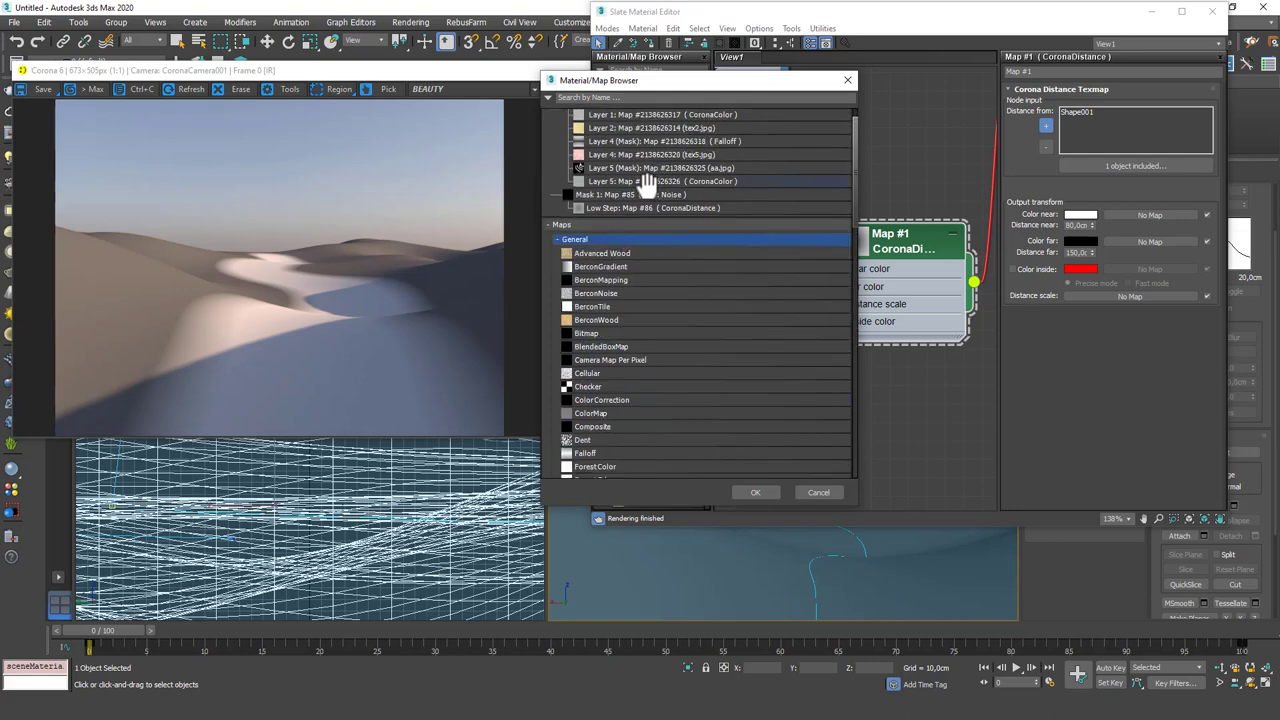
{"action": "scroll", "coordinate": [614, 210], "scroll_direction": "down", "scroll_amount": 3}
{"action": "scroll", "coordinate": [610, 420], "scroll_direction": "down", "scroll_amount": 9}
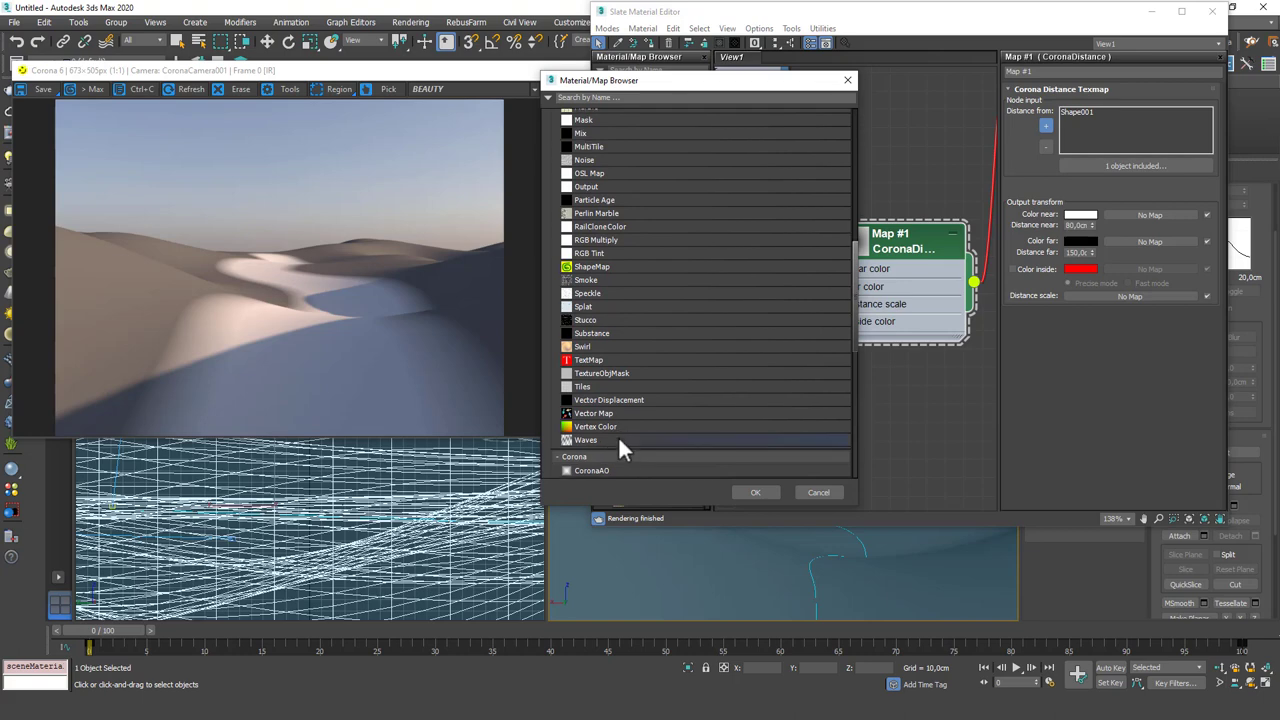
{"action": "scroll", "coordinate": [620, 340], "scroll_direction": "up", "scroll_amount": 2}
{"action": "double_click", "coordinate": [598, 260]}
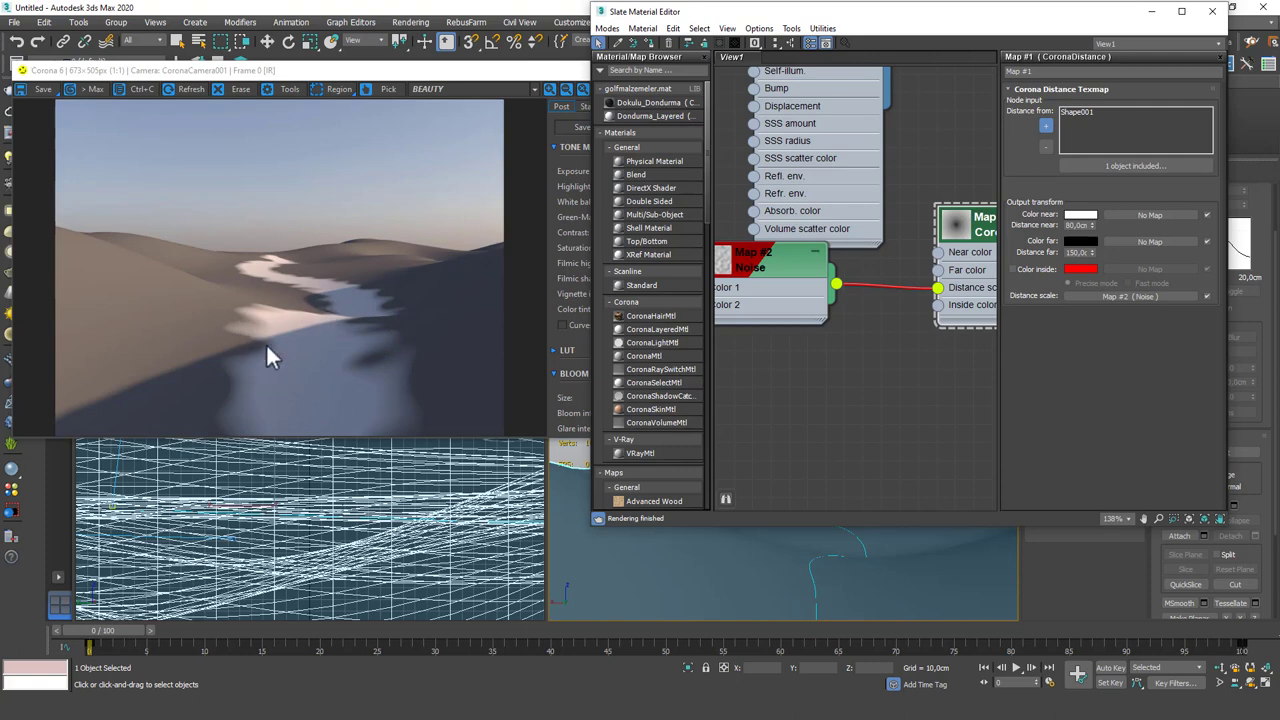
Move the Noise node lower in the graph, then set its size to 50 and its noise type to Fractal
{"action": "left_click_drag", "start_coordinate": [779, 283], "coordinate": [799, 327]}
{"action": "double_click", "coordinate": [799, 327]}
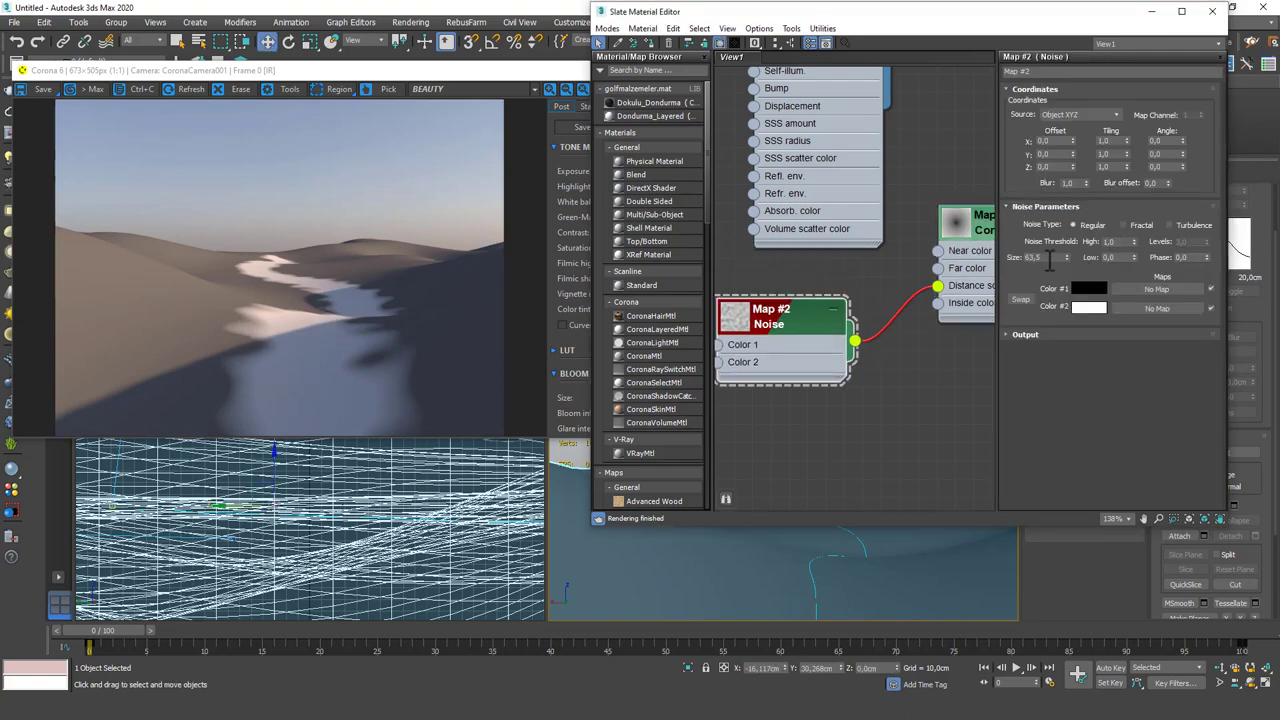
{"action": "type", "text": "50"}
{"action": "key", "text": "Return"}
{"action": "left_click", "coordinate": [1140, 226]}
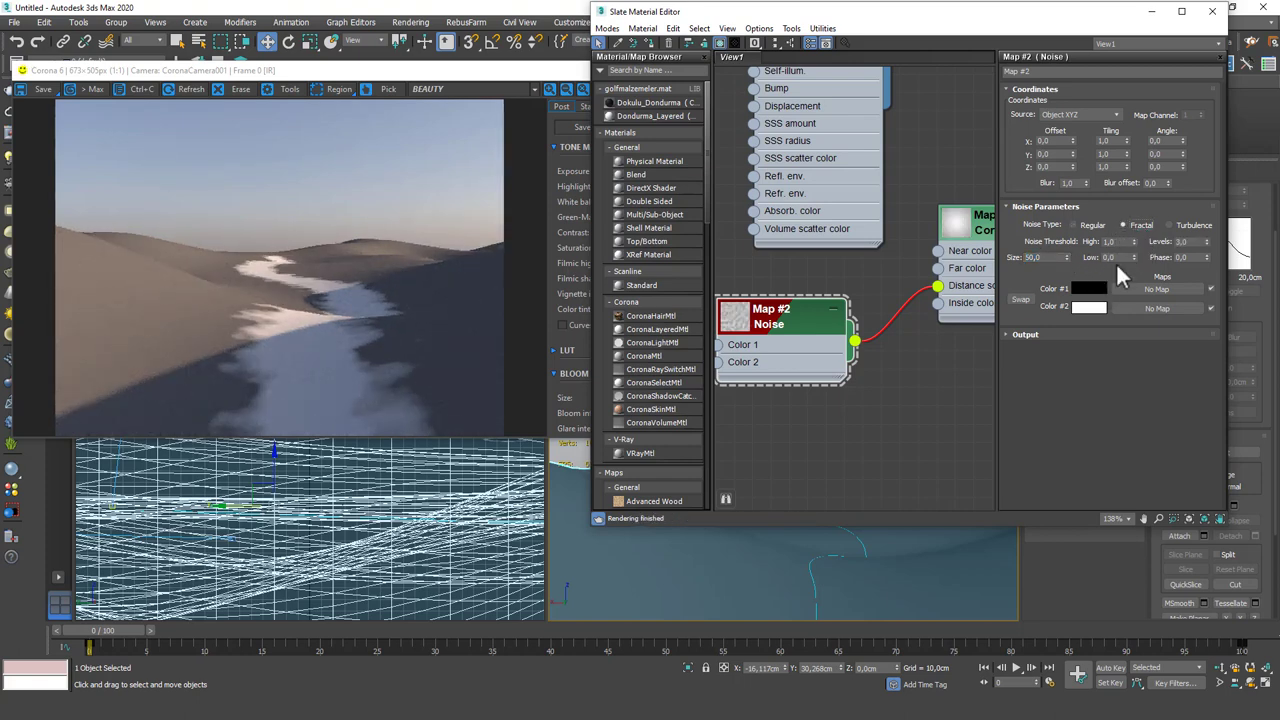
Set the Noise map's size to 30 and inspect the path edges up close in the render
{"action": "double_click", "coordinate": [1053, 258]}
{"action": "type", "text": "30"}
{"action": "key", "text": "Return"}
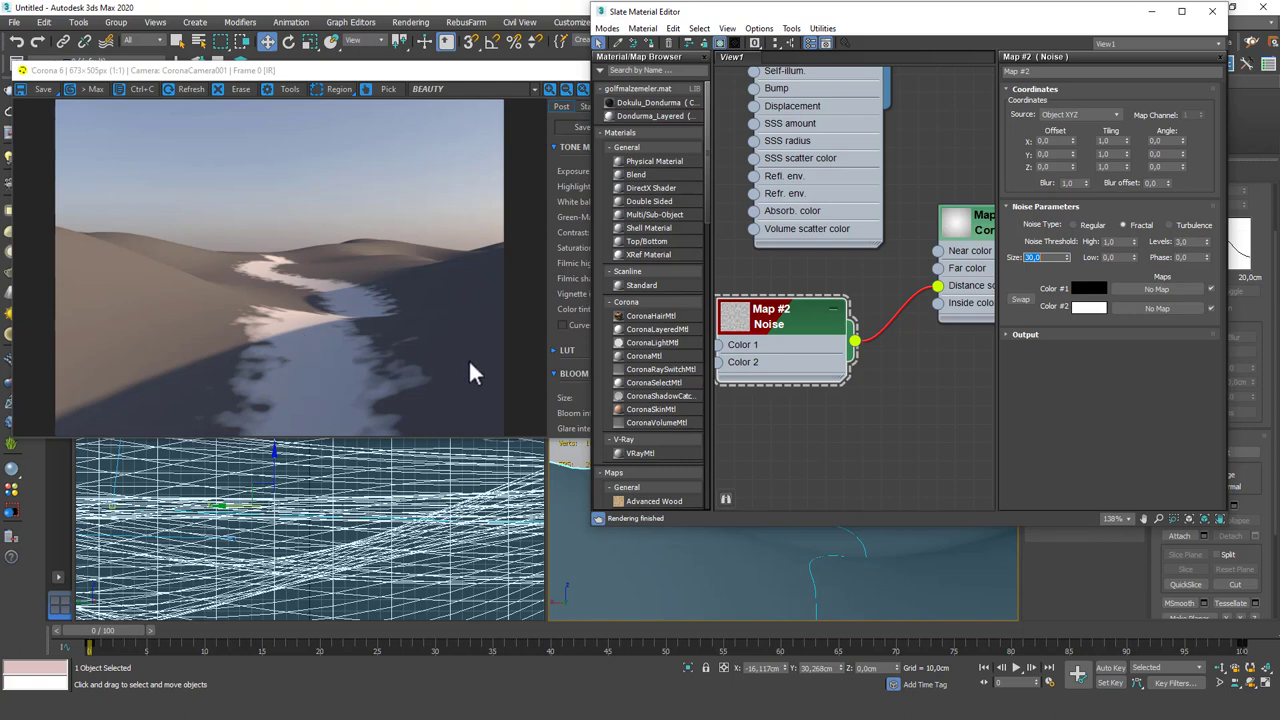
{"action": "scroll", "coordinate": [372, 348], "scroll_direction": "up", "scroll_amount": 2}
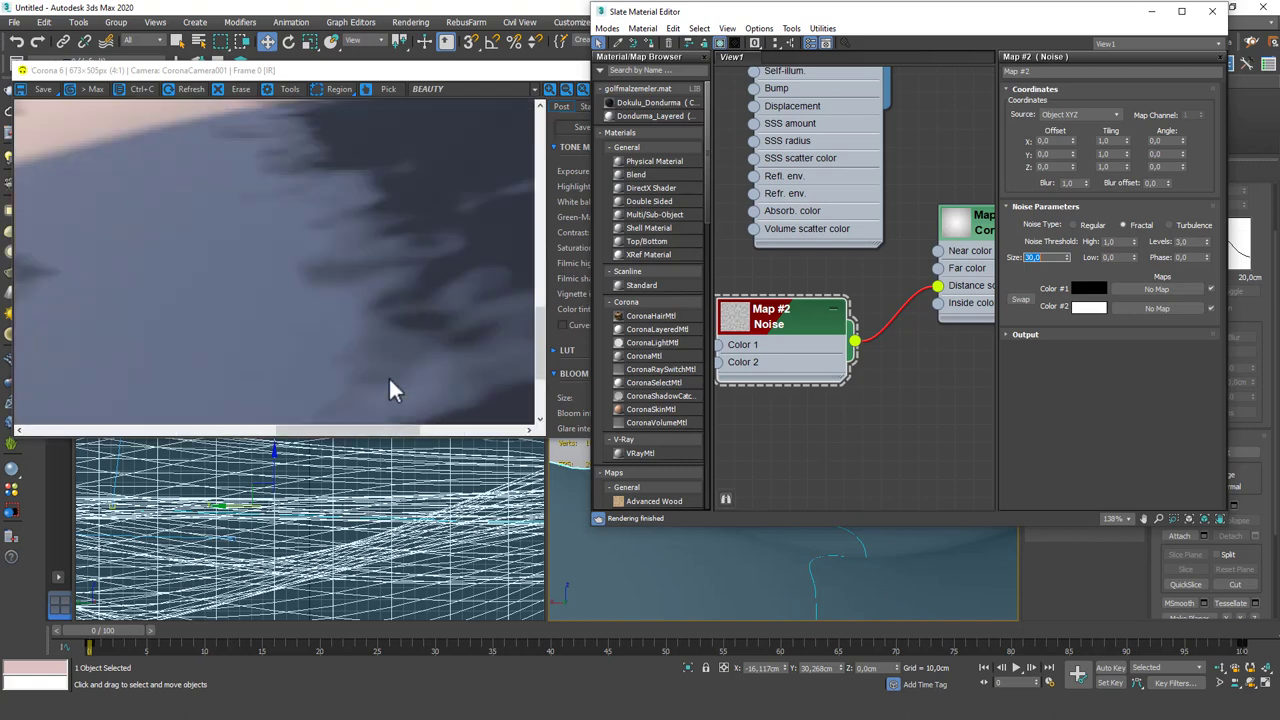
{"action": "scroll", "coordinate": [393, 318], "scroll_direction": "down", "scroll_amount": 2}
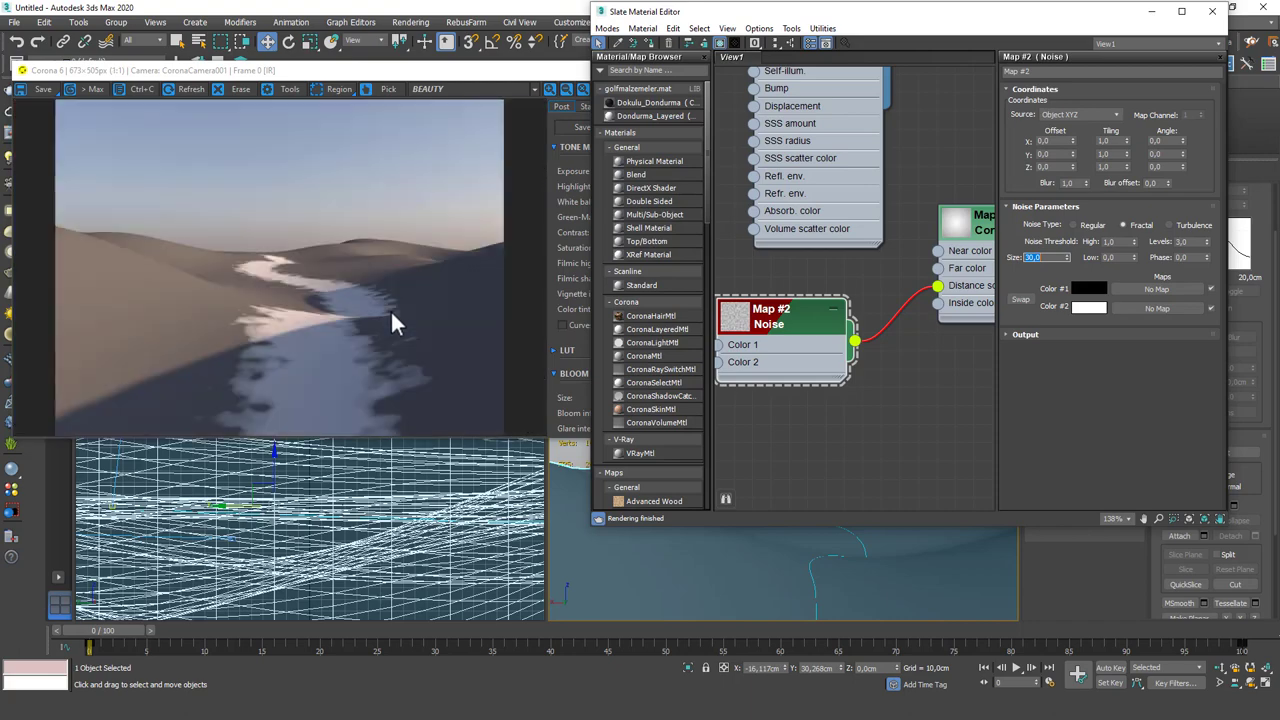
Close the material editor and render window, maximize the camera viewport and select the terrain plane
{"action": "left_click", "coordinate": [1212, 11]}
{"action": "left_click", "coordinate": [684, 70]}
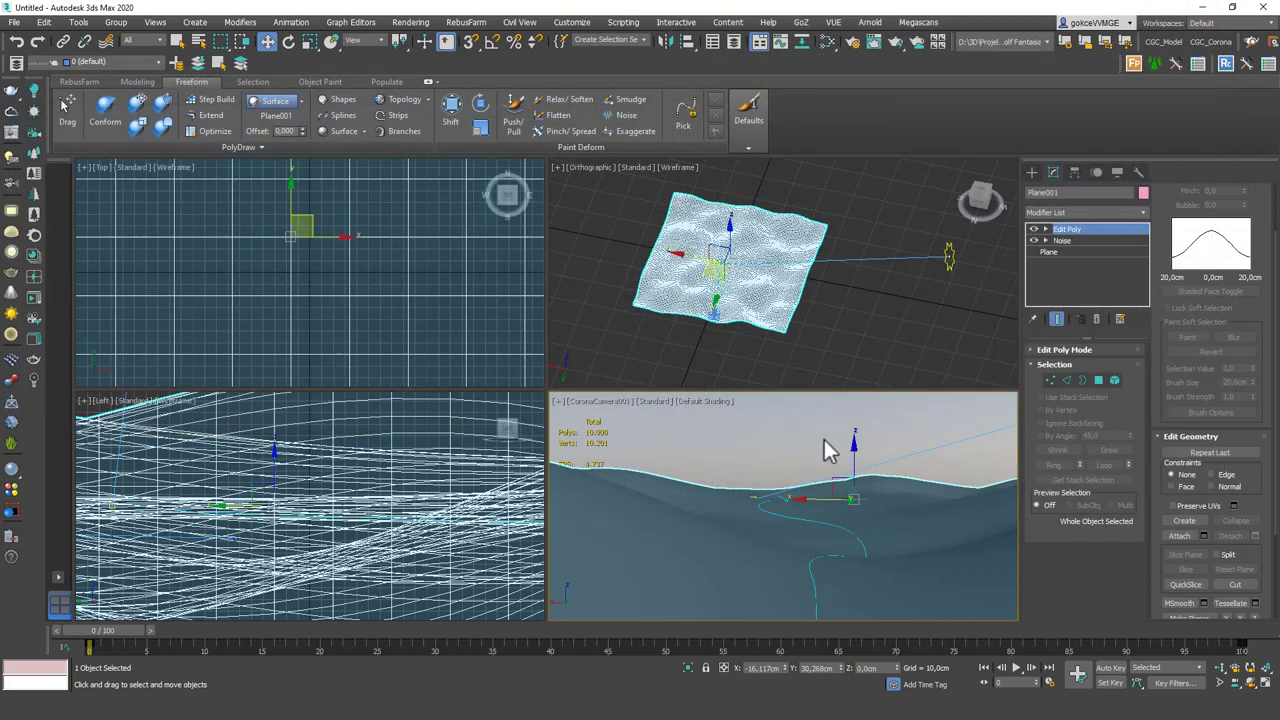
{"action": "left_click", "coordinate": [832, 450]}
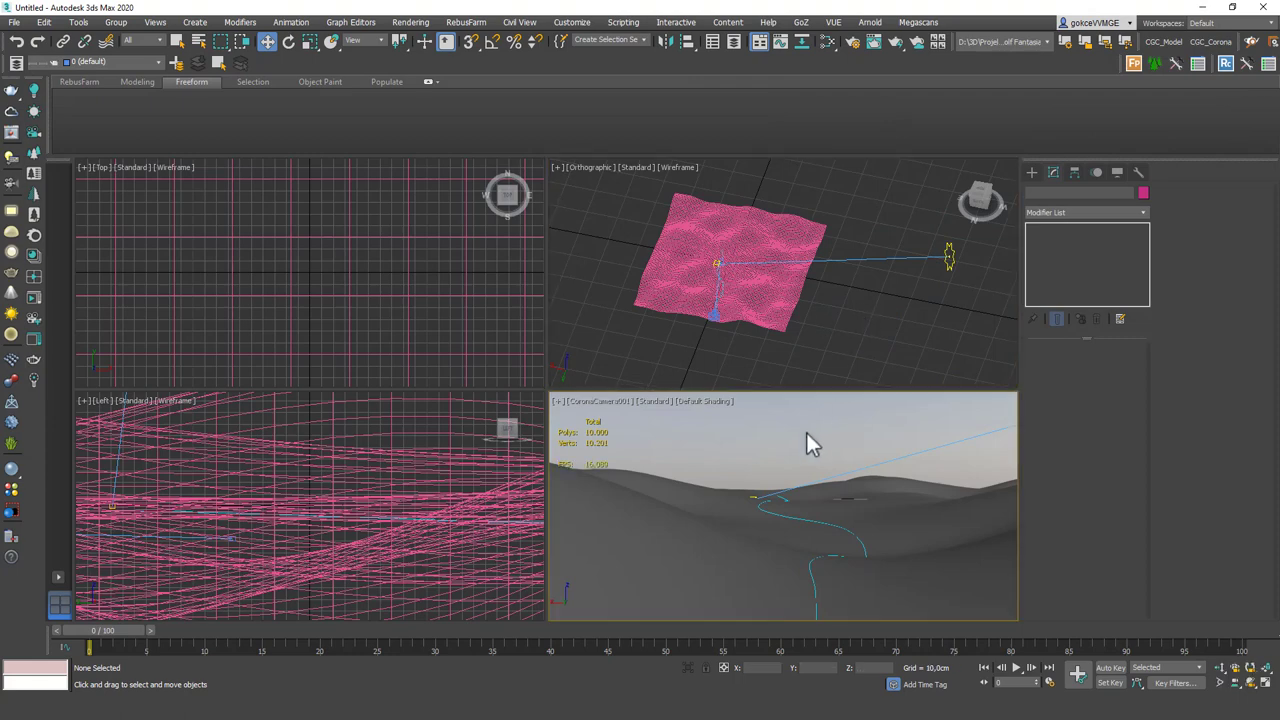
{"action": "key", "text": "alt+w"}
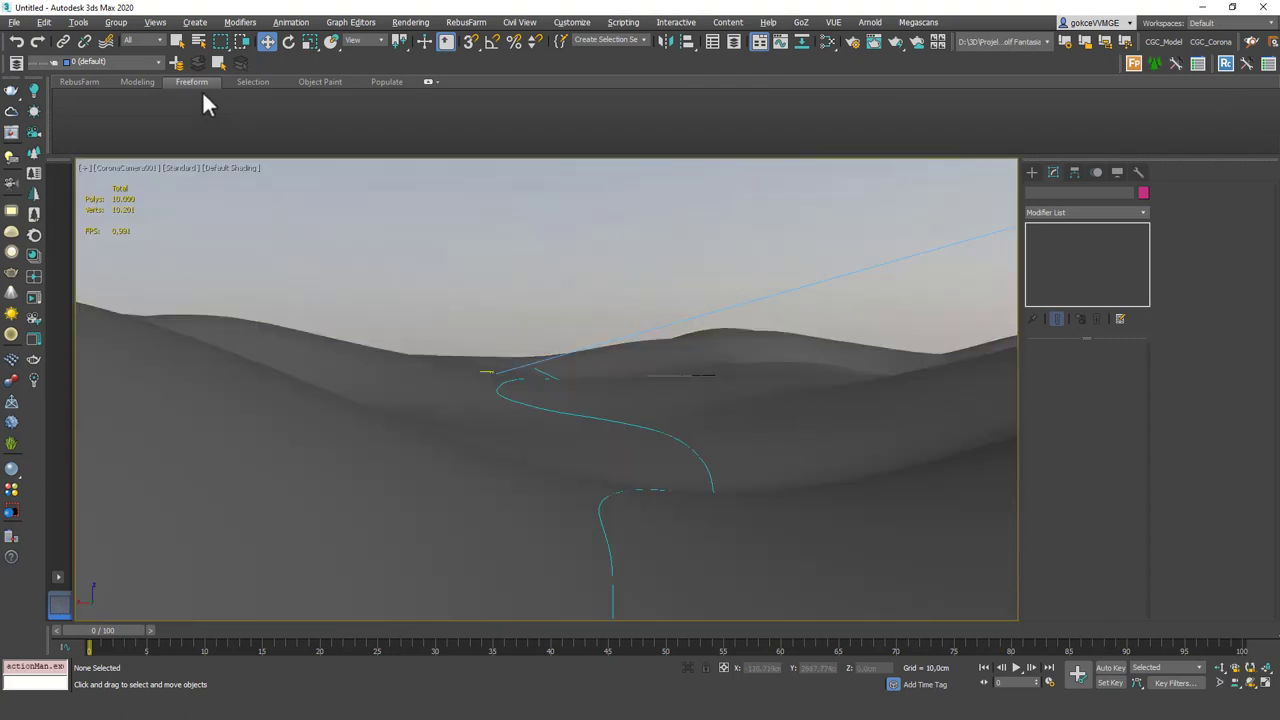
{"action": "left_click", "coordinate": [674, 380]}
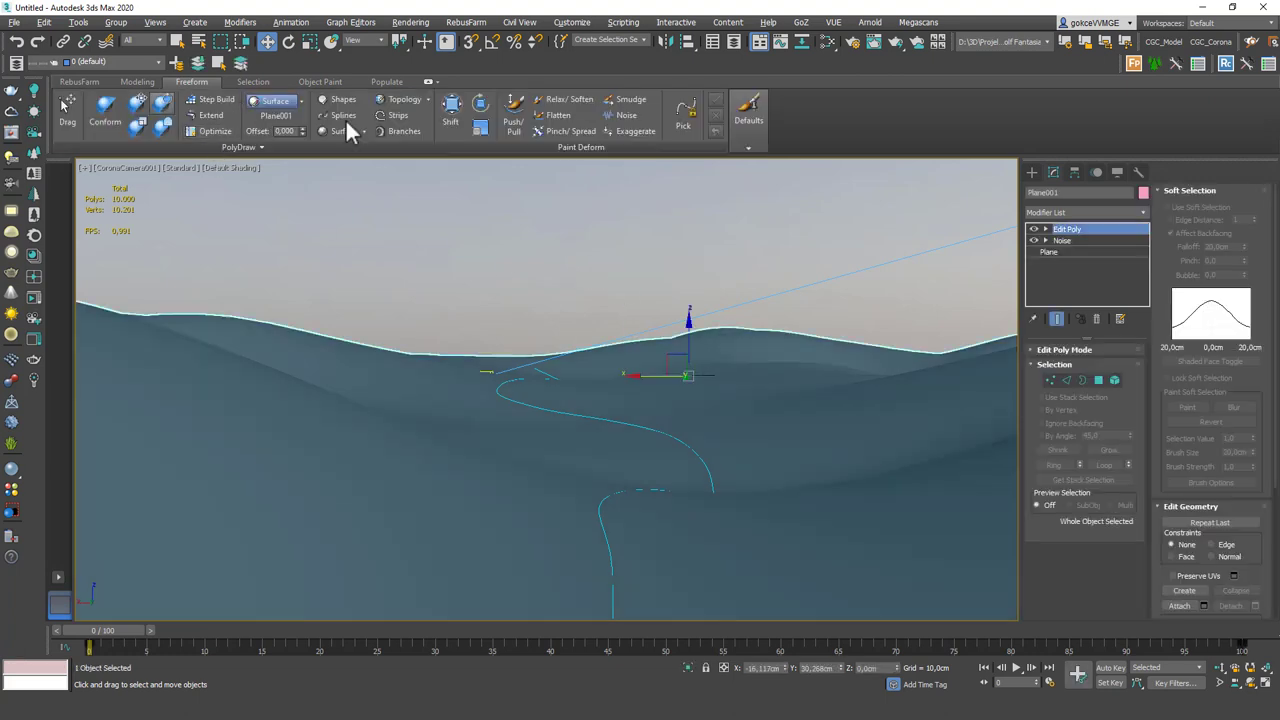